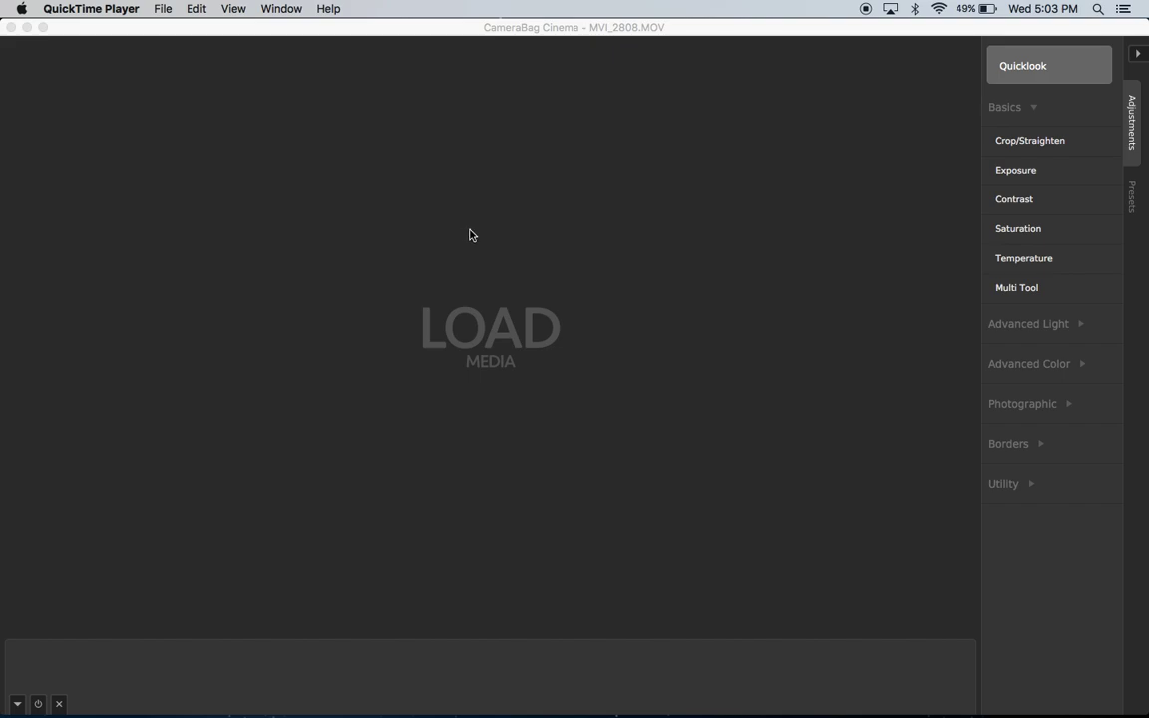
Load the clip MVI_2808.MOV from Sample Videos for editing.
click(507, 331)
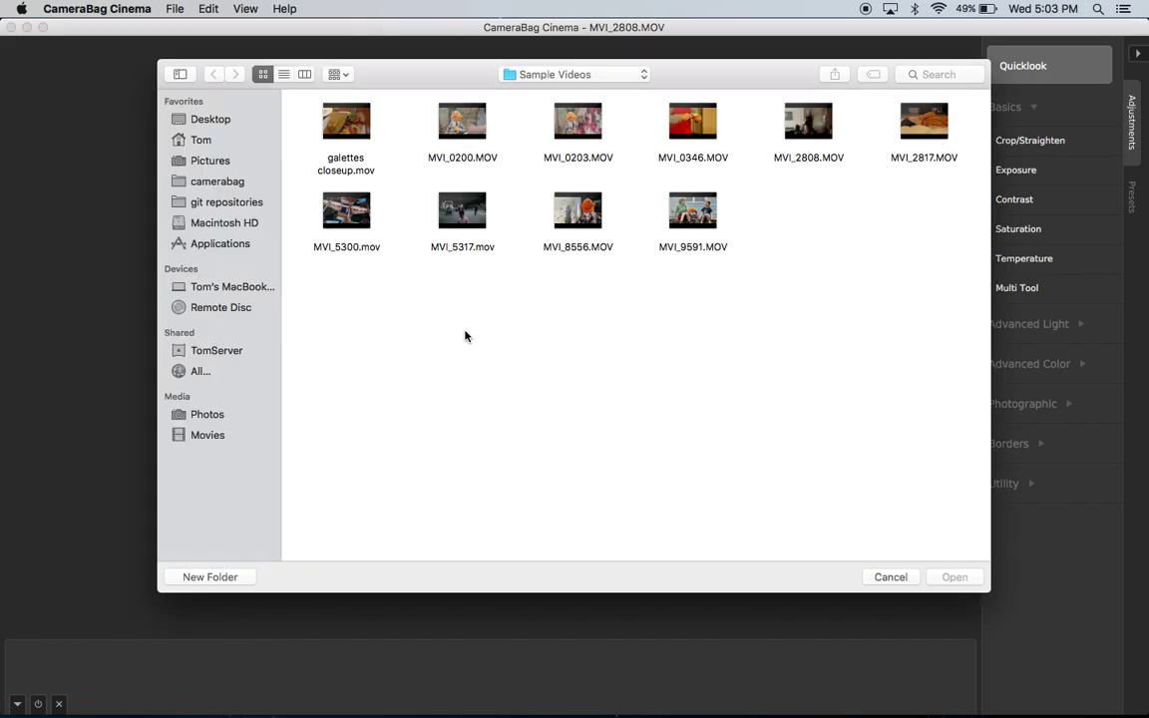
click(814, 131)
double_click(814, 131)
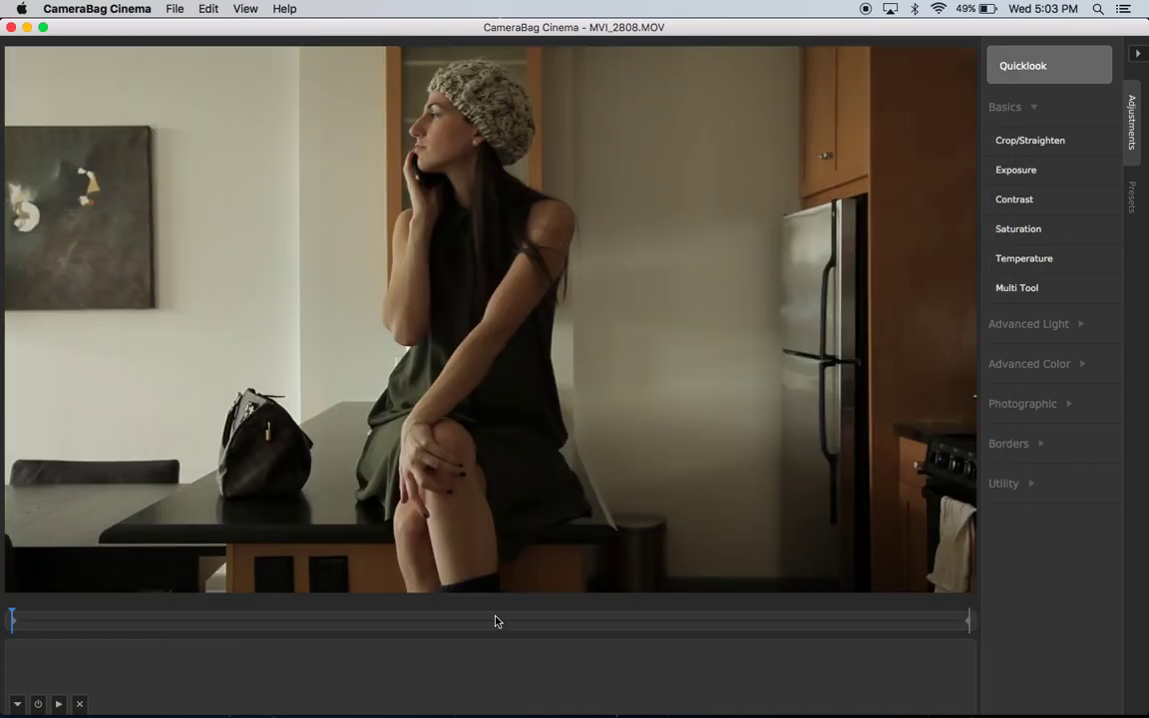
Scrub the playhead to a frame around 00:45.
drag(497, 621, 483, 622)
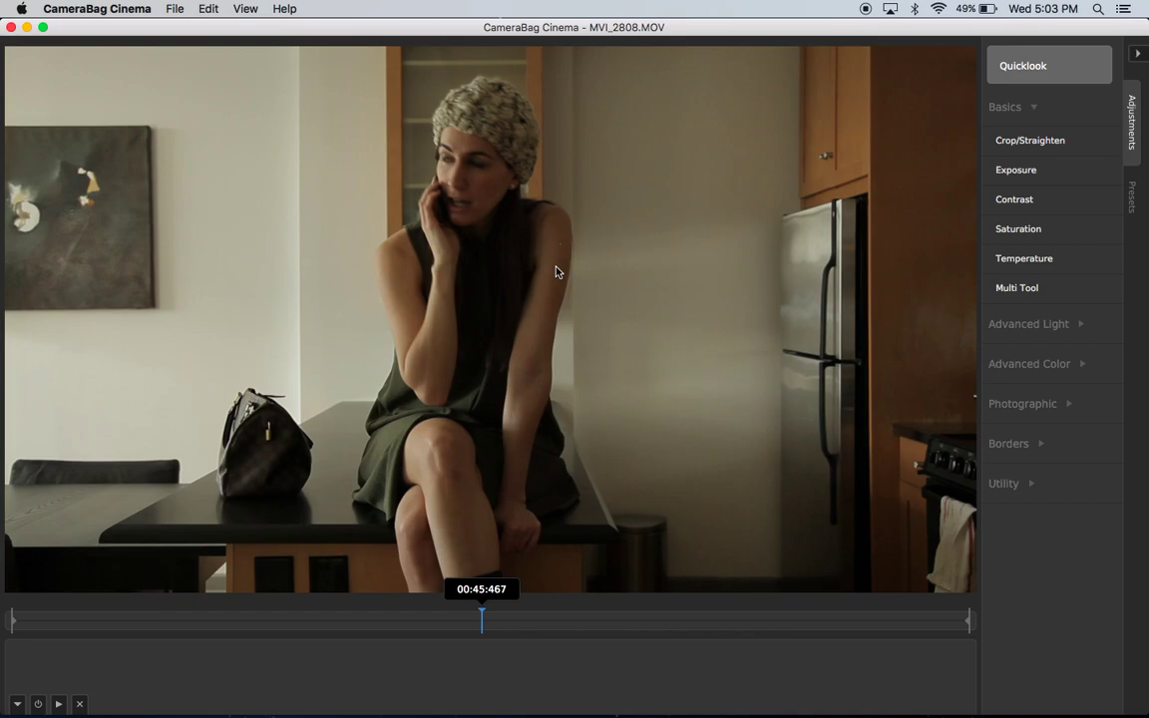
scroll(461, 536, left, 3)
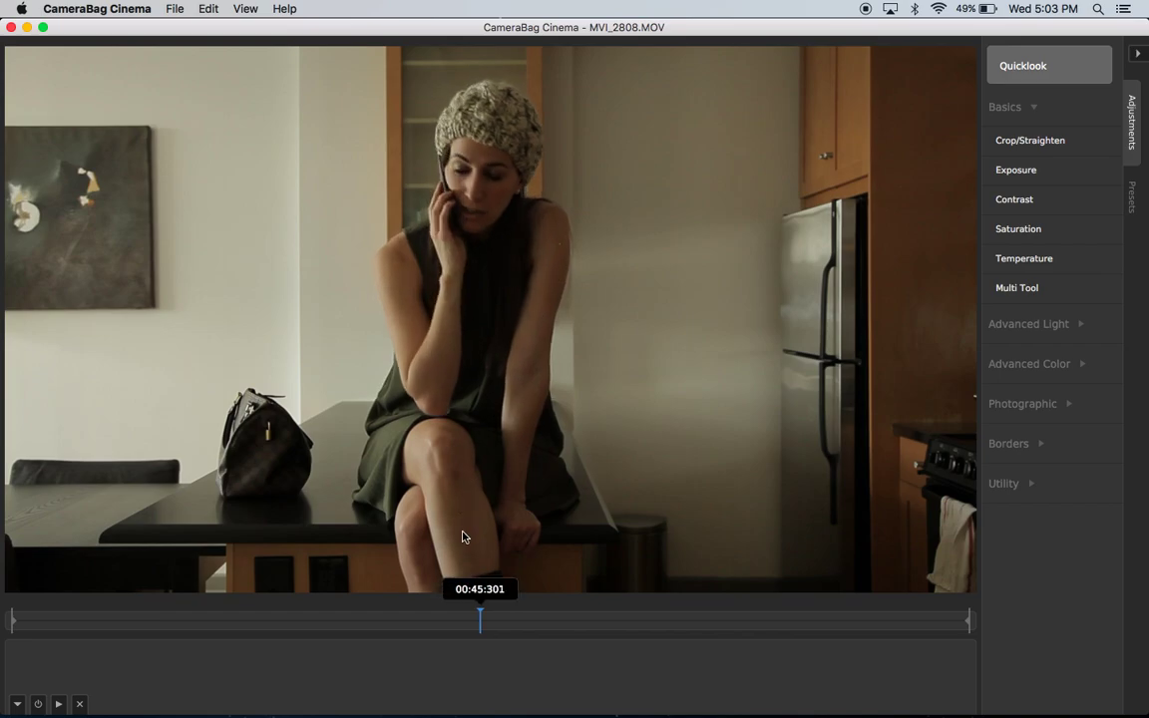
scroll(462, 535, left, 1)
drag(481, 620, 484, 624)
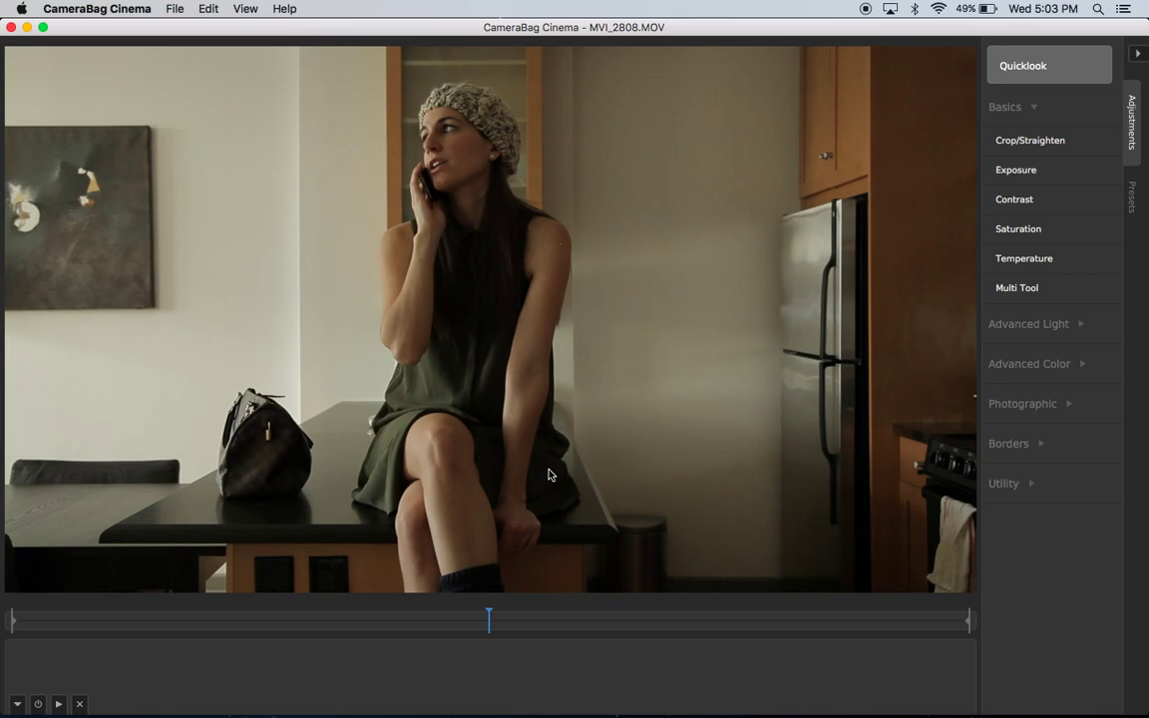
Show an enlarged scope and cycle through its types back to the grey luminance histogram.
key(h)
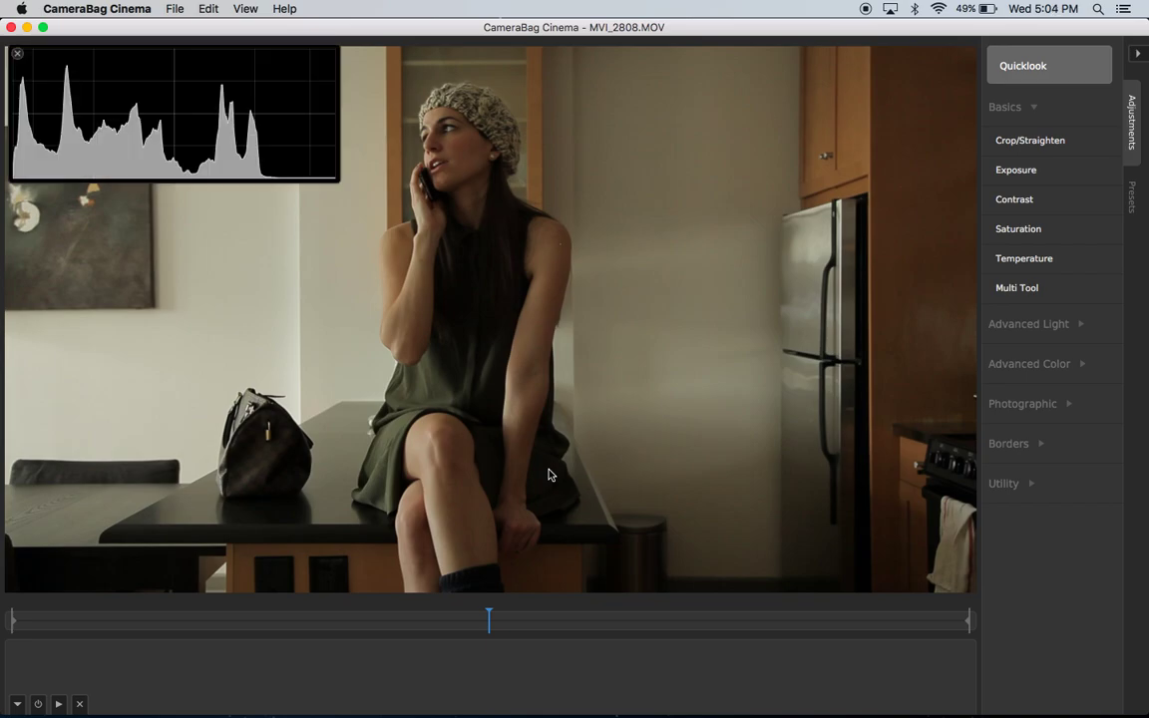
drag(342, 184, 350, 196)
click(350, 196)
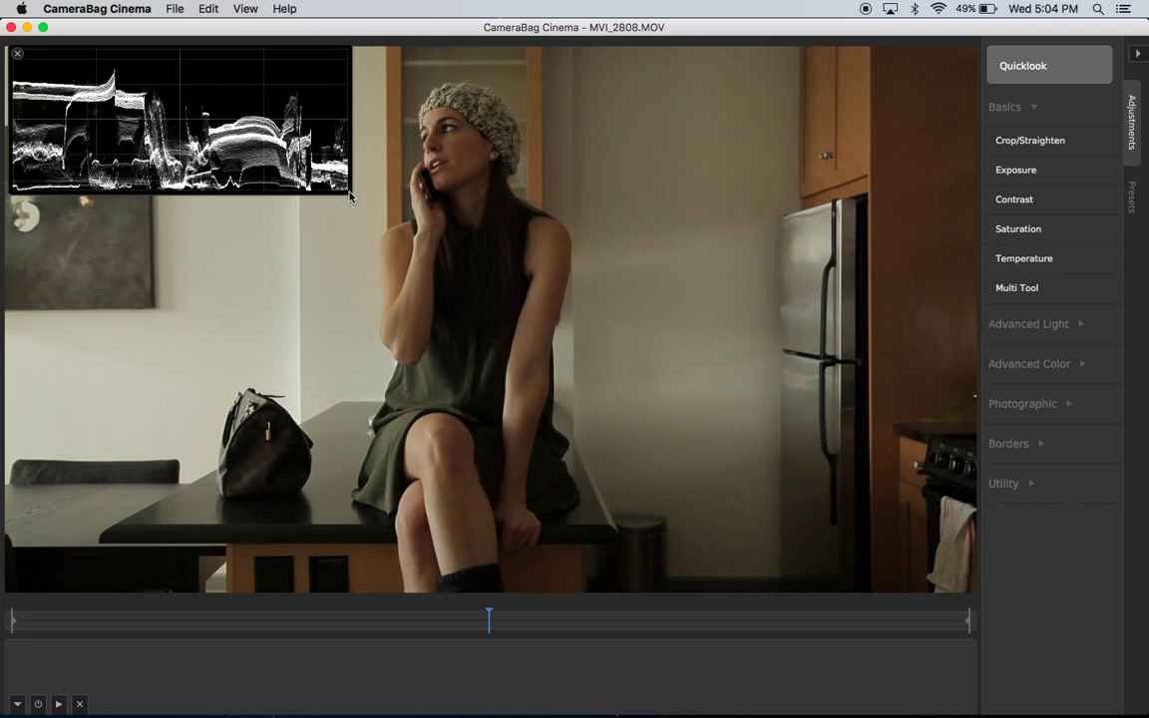
click(350, 197)
click(350, 196)
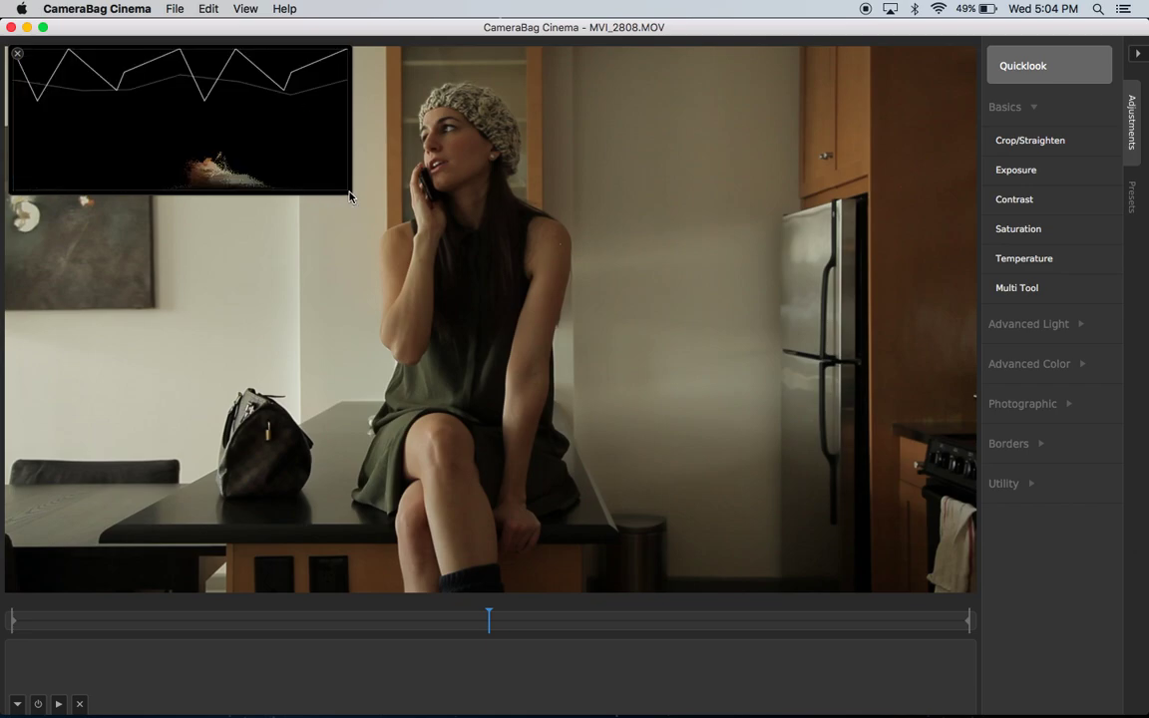
click(350, 197)
click(350, 197)
click(350, 196)
click(350, 197)
click(350, 196)
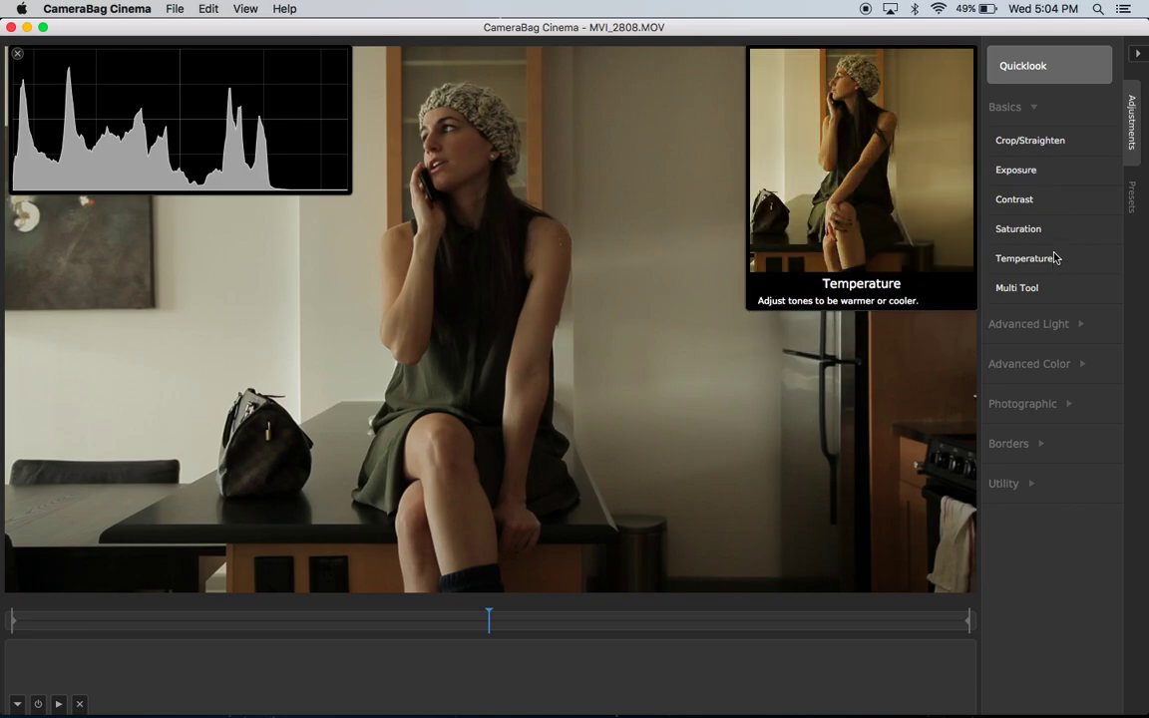
mouse_move(1065, 161)
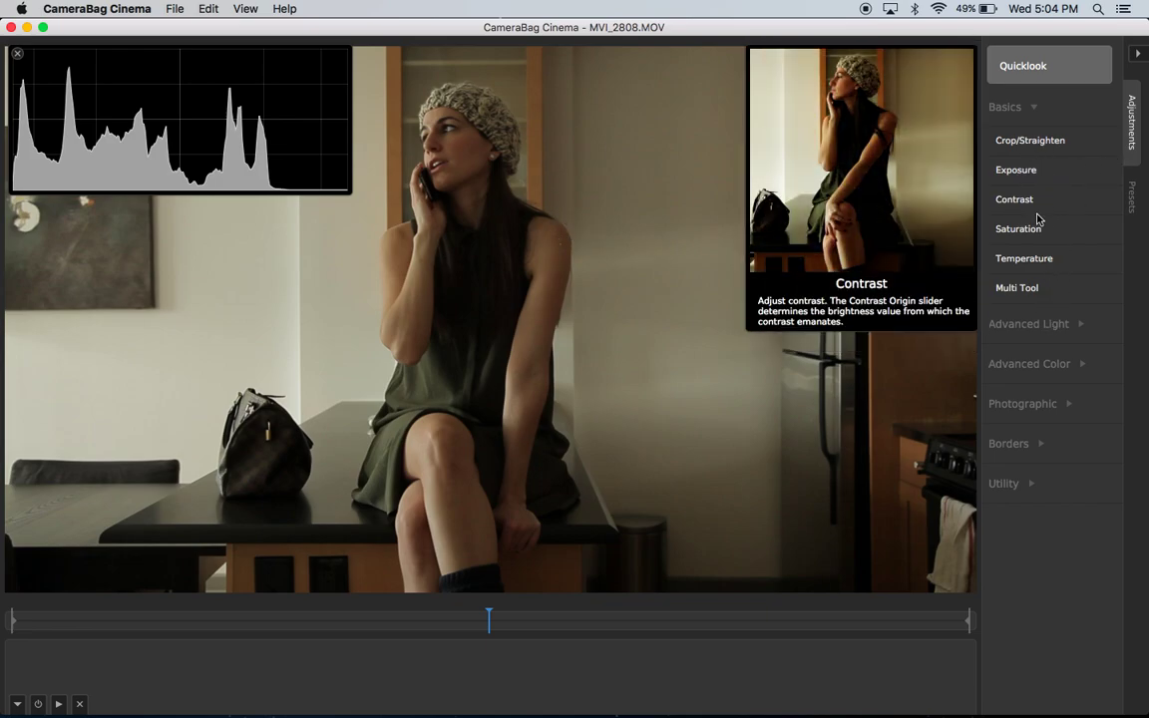
click(1041, 331)
click(1040, 329)
click(1041, 329)
click(1038, 331)
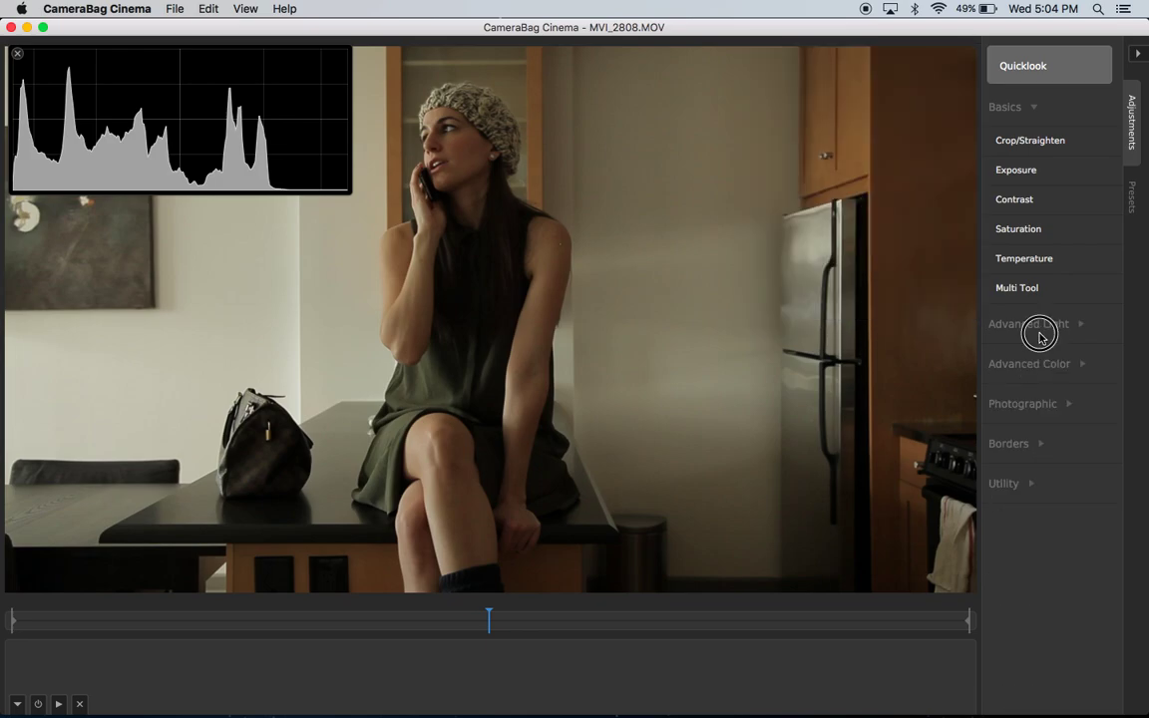
click(1131, 199)
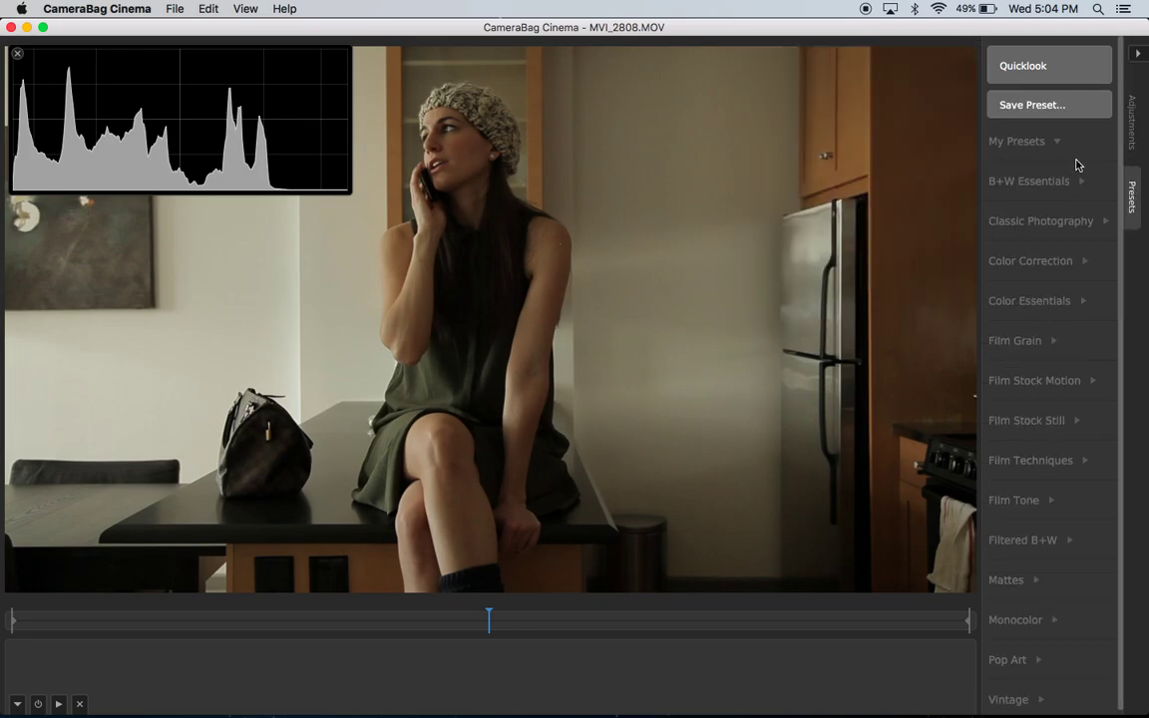
click(1033, 183)
click(1035, 187)
click(1034, 221)
click(1034, 220)
click(1034, 257)
click(1035, 257)
click(1035, 181)
click(1035, 181)
click(1035, 180)
key(Tab)
mouse_move(1050, 140)
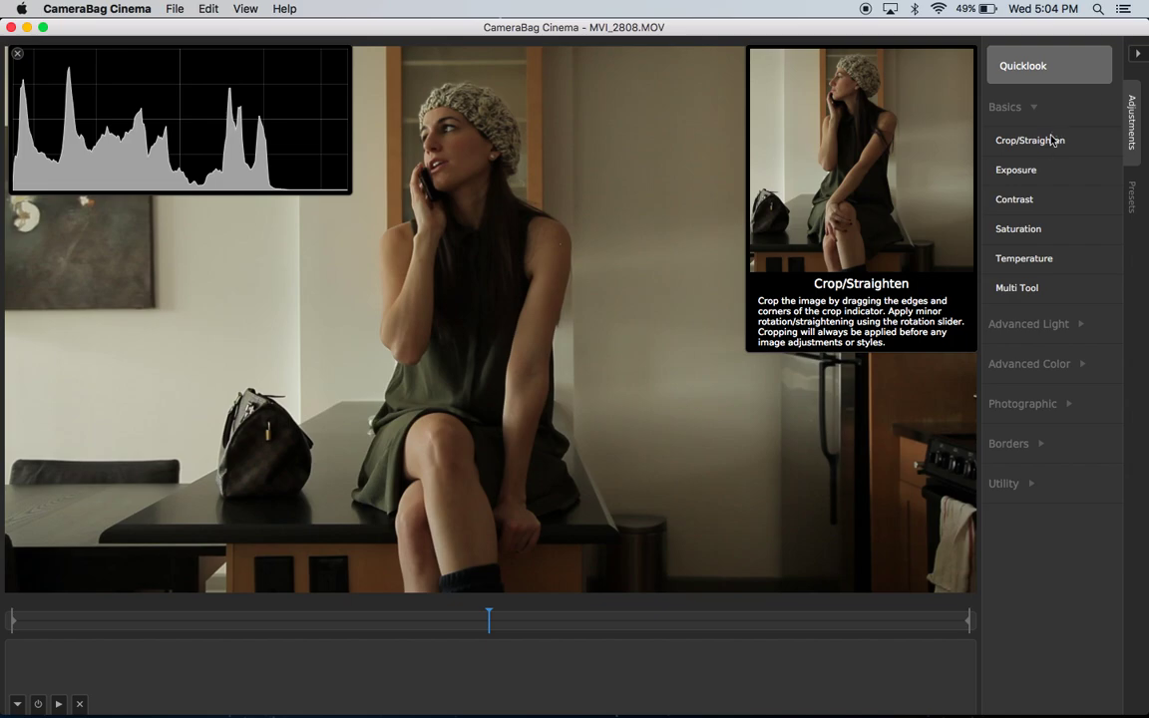
Add an Exposure adjustment from Basics and raise its Amount from 50 to about 64.
click(1037, 171)
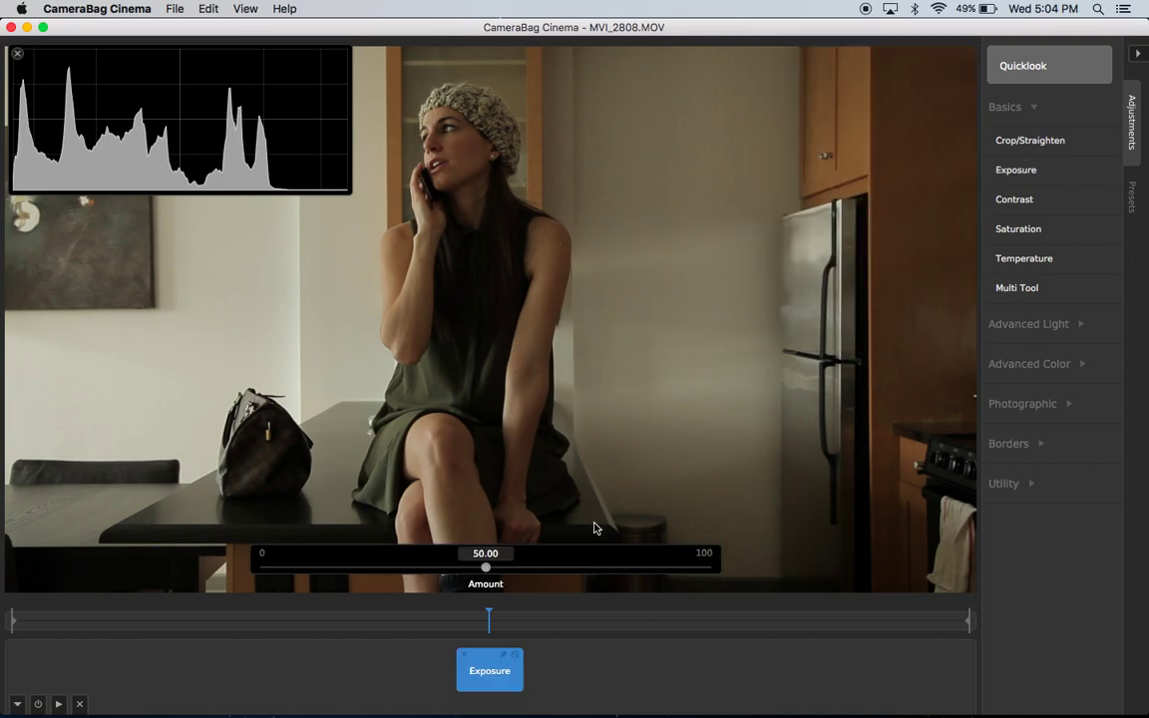
click(538, 679)
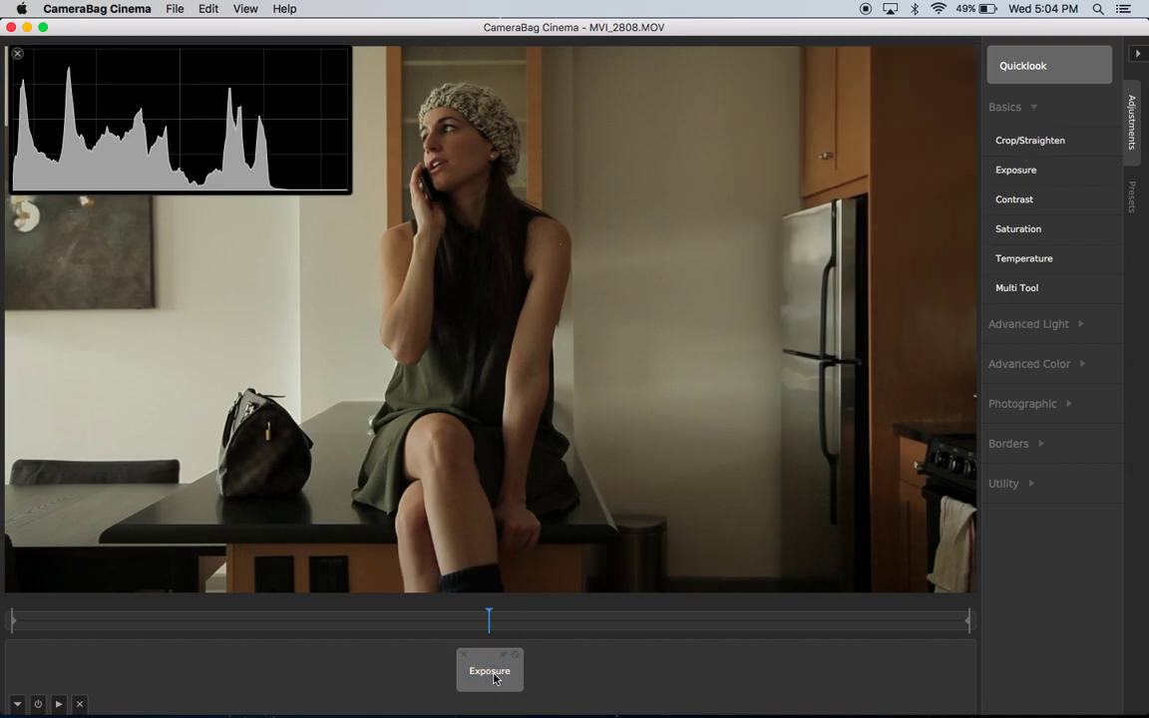
click(493, 677)
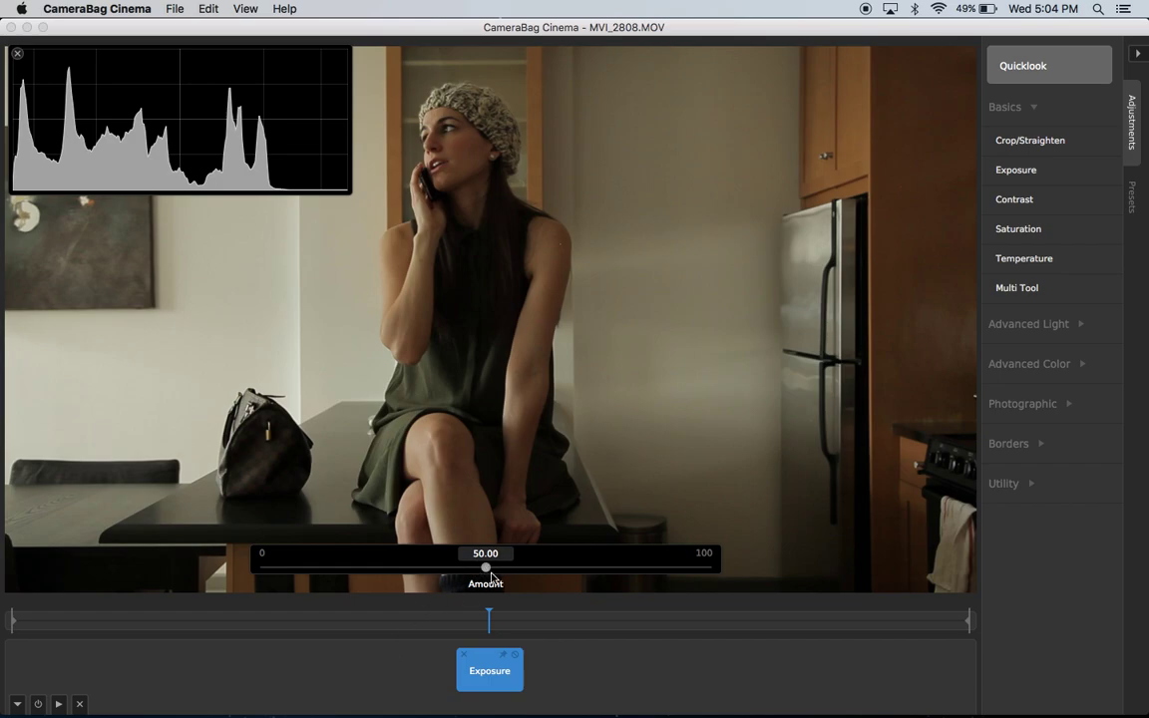
drag(487, 573, 560, 569)
click(579, 673)
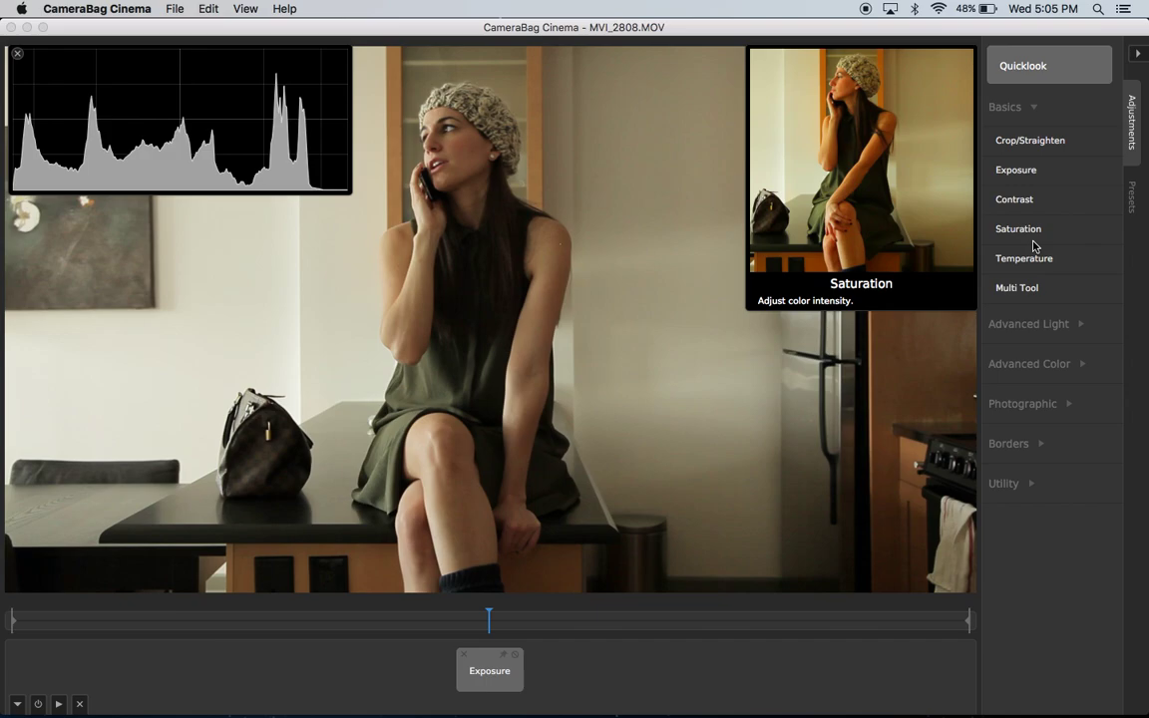
Add a Temperature adjustment set to about -15, then close the scope overlay.
mouse_move(1032, 261)
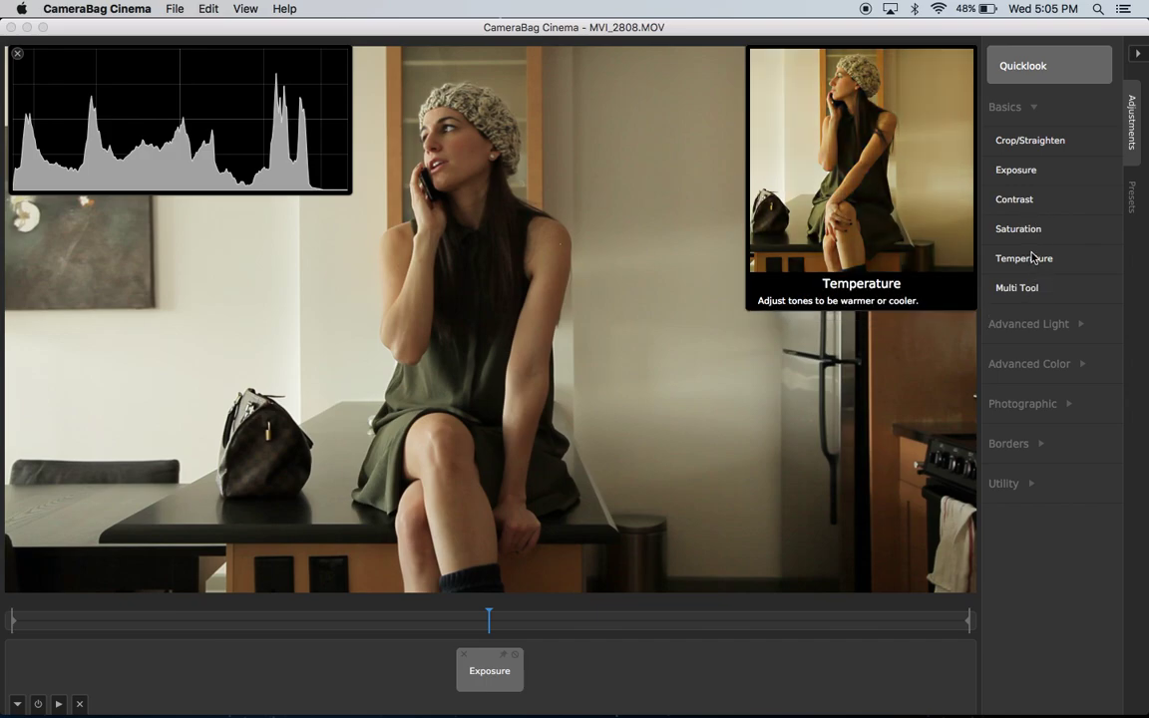
click(1033, 259)
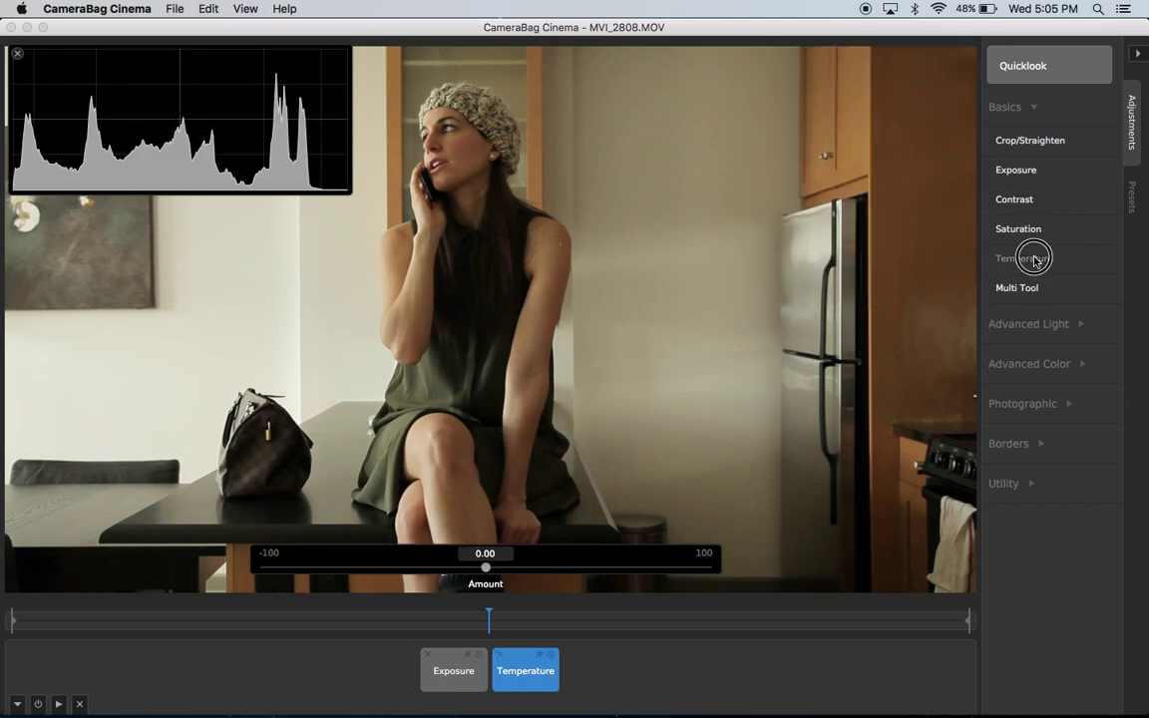
click(460, 687)
click(503, 674)
drag(488, 569, 447, 571)
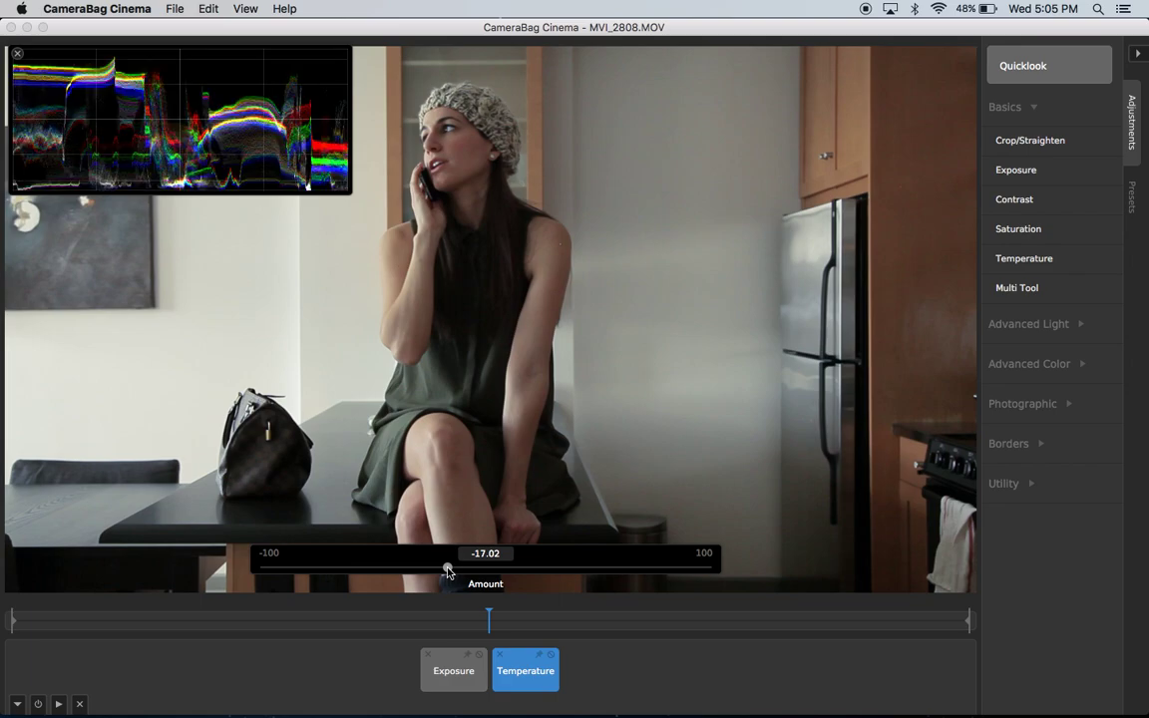
drag(447, 571, 422, 570)
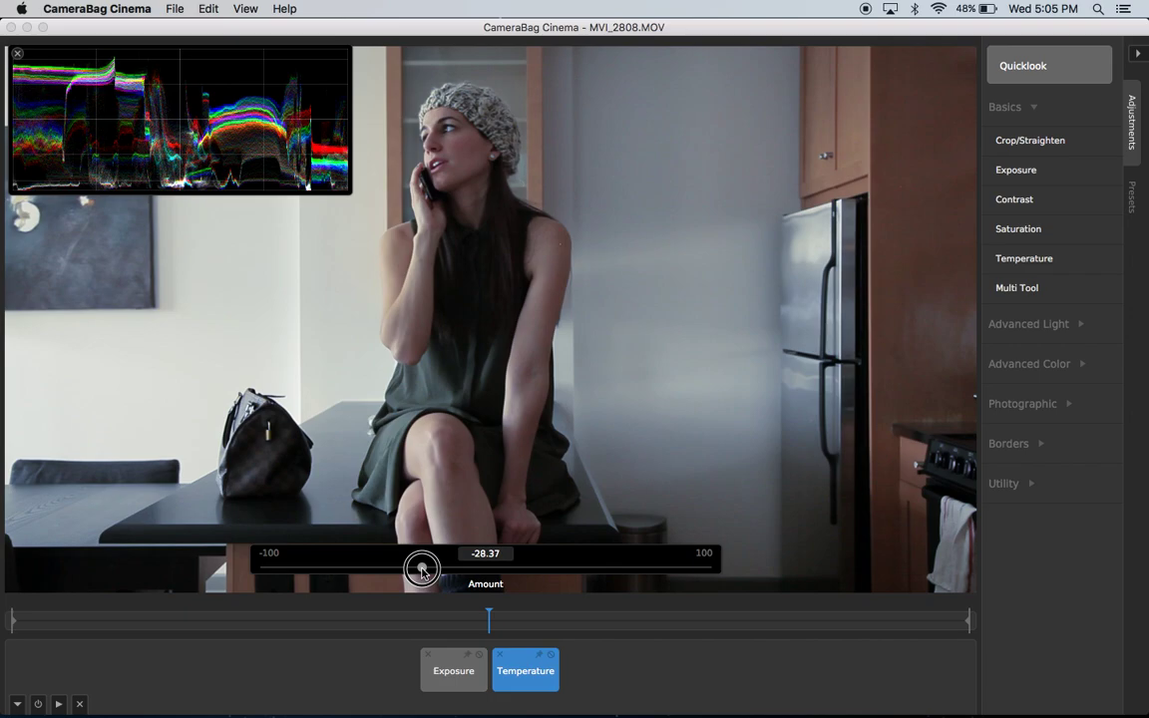
drag(422, 569, 450, 569)
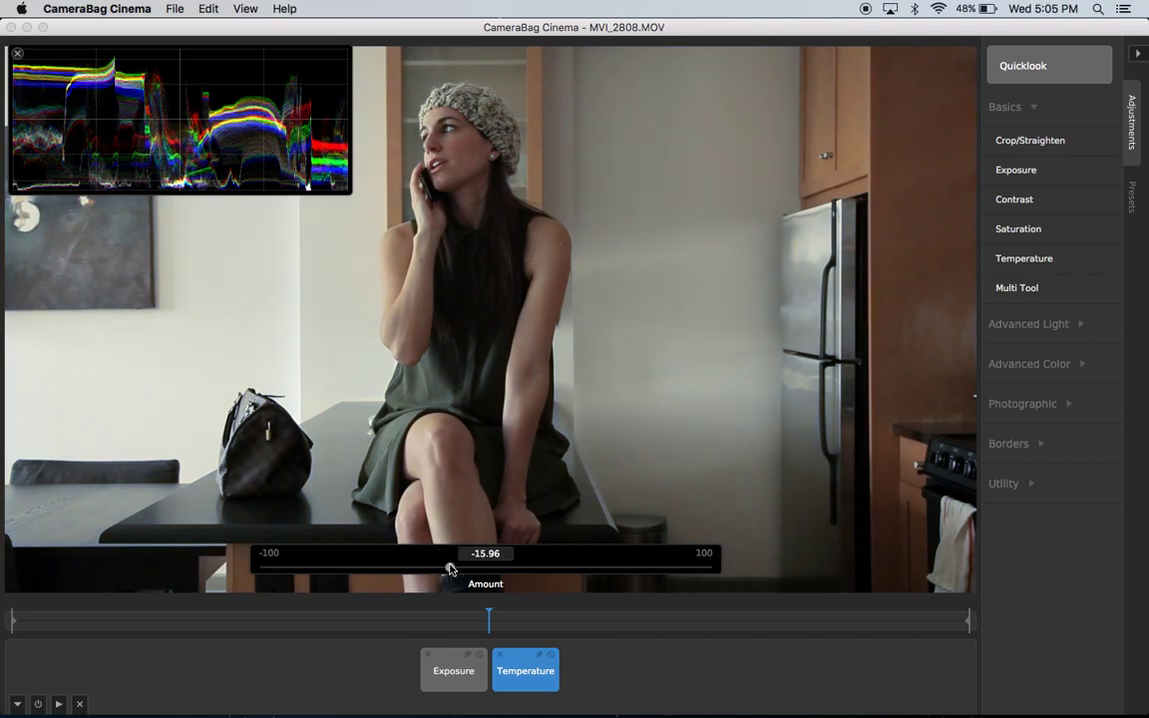
click(17, 53)
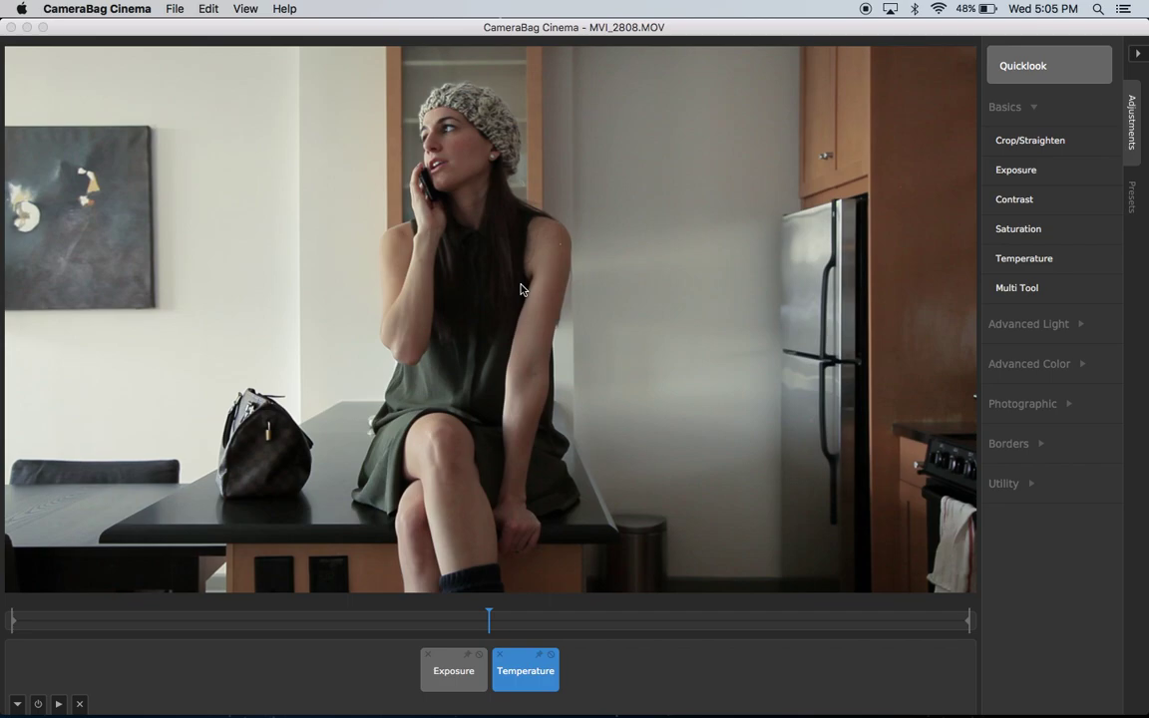
click(453, 676)
click(510, 682)
click(615, 683)
click(459, 678)
click(511, 684)
click(598, 682)
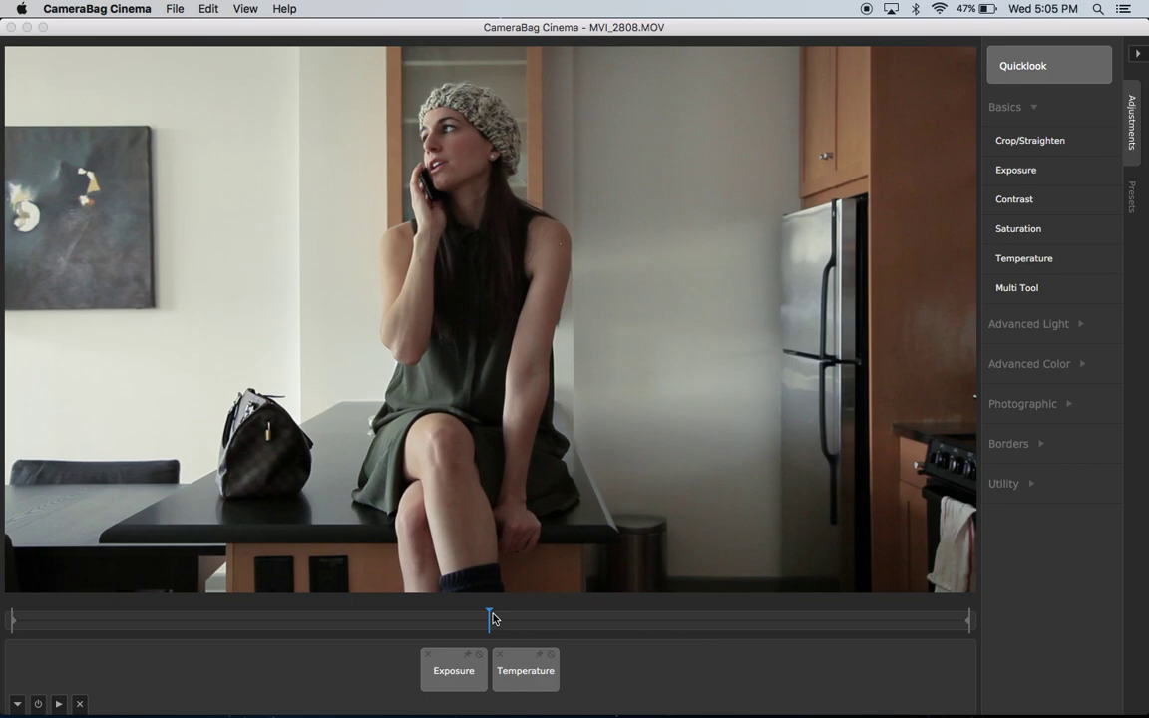
mouse_move(488, 616)
mouse_down()
mouse_move(634, 613)
mouse_move(488, 615)
mouse_up()
click(451, 658)
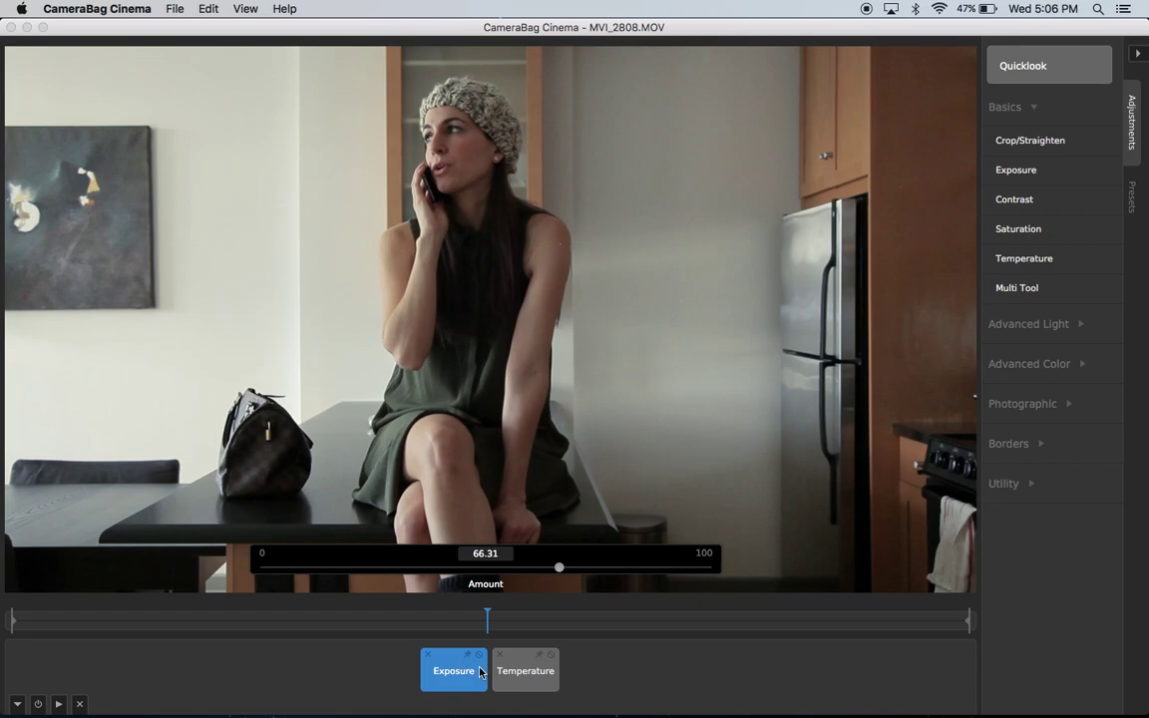
click(517, 676)
click(460, 680)
click(514, 680)
click(454, 679)
click(526, 672)
click(583, 676)
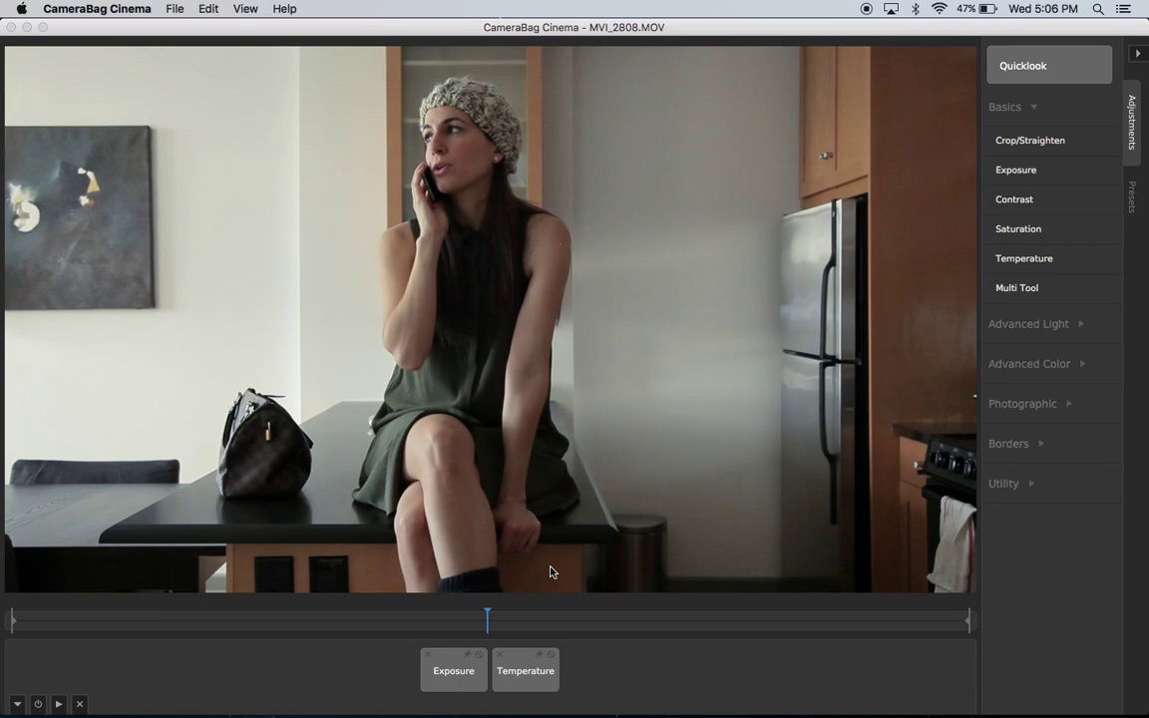
Render a Preview.mov of the grade and play it in a separate player window.
key(super+r)
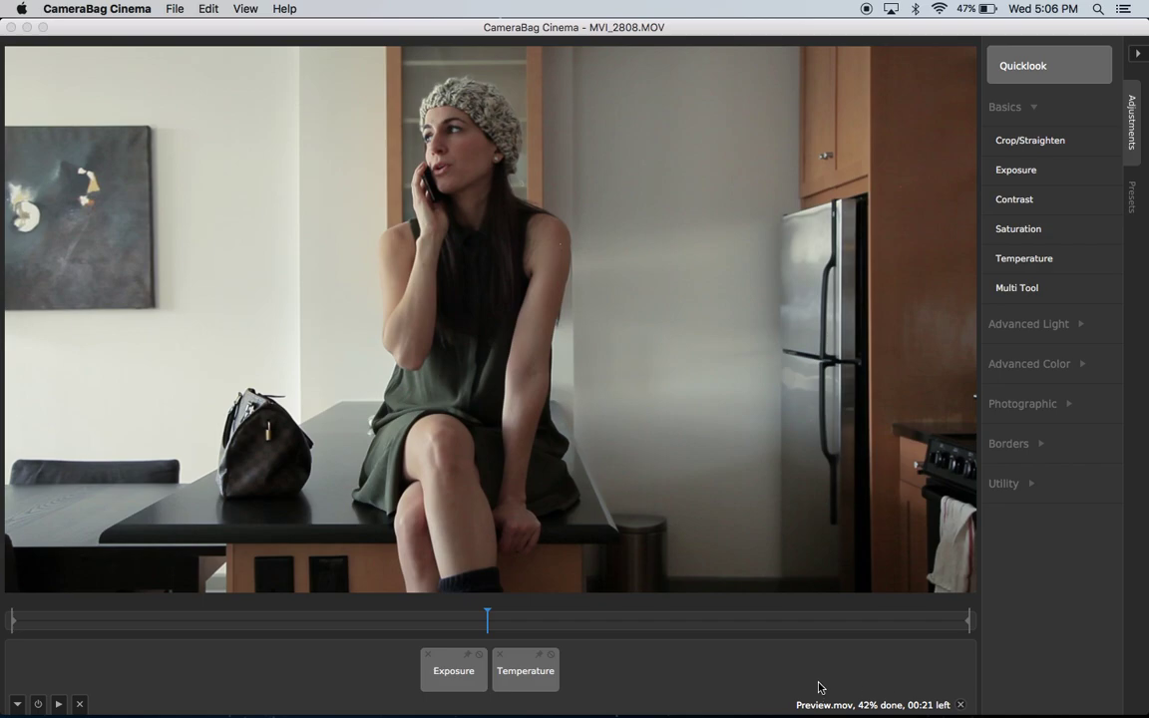
double_click(584, 548)
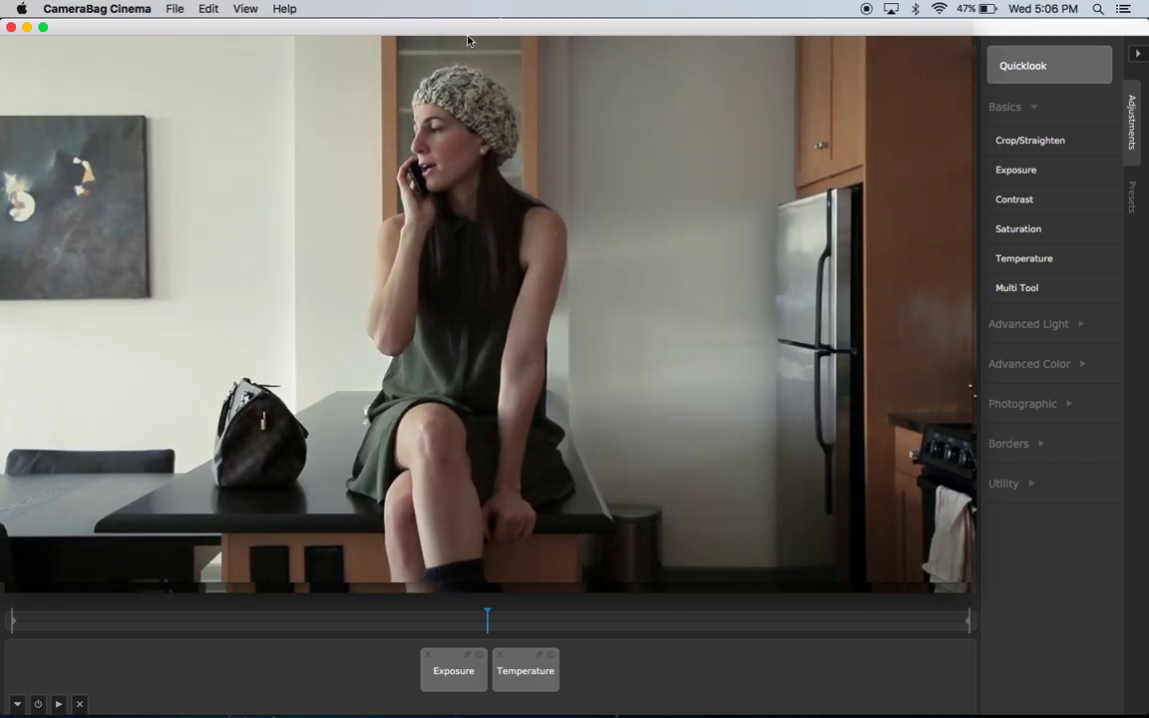
drag(467, 39, 503, 49)
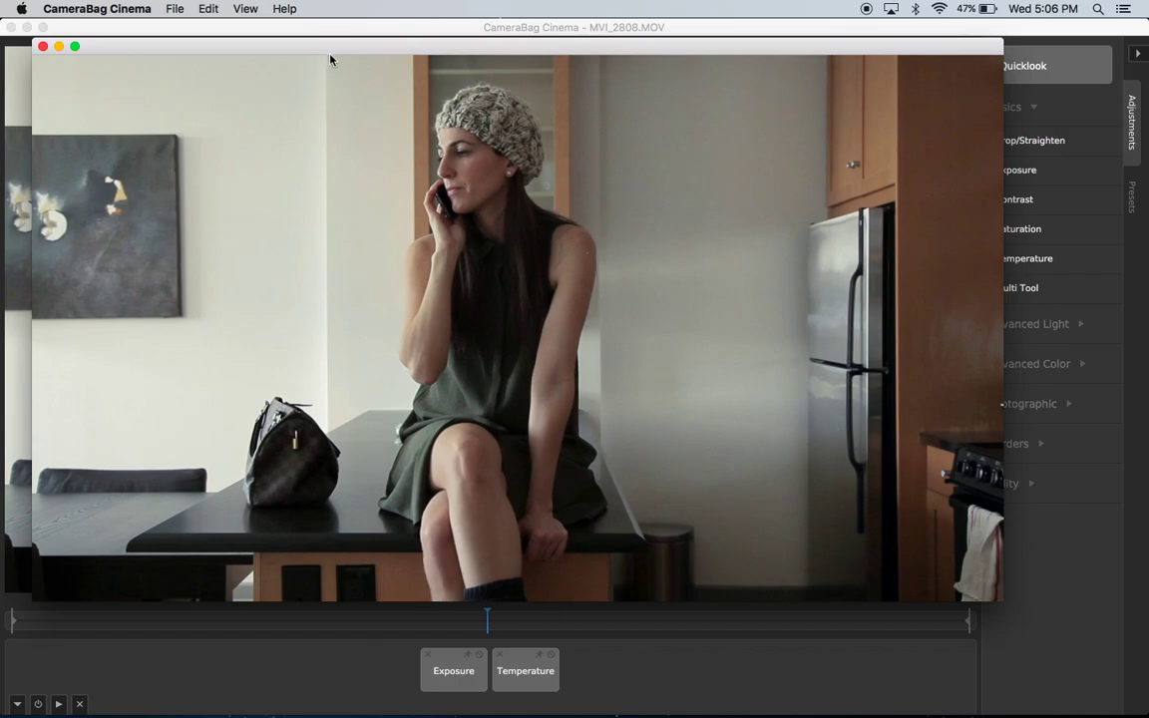
drag(331, 58, 392, 63)
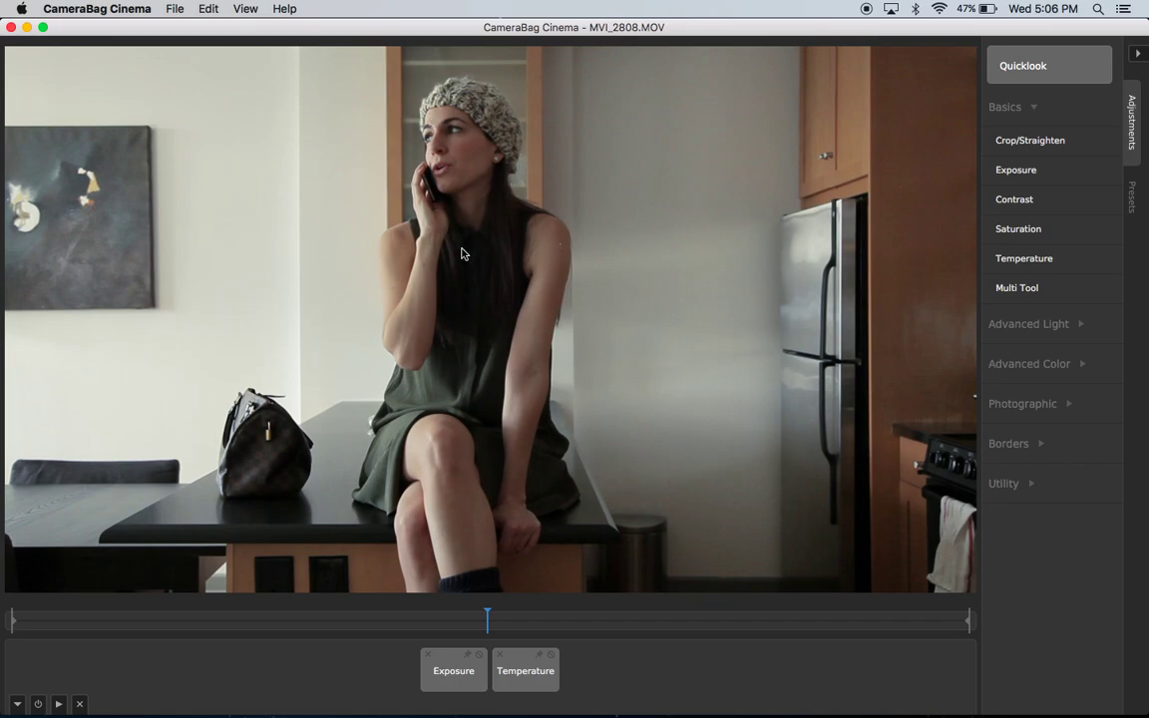
Clear the Exposure and Temperature adjustments and apply Gamma Curve from Advanced Light.
click(81, 704)
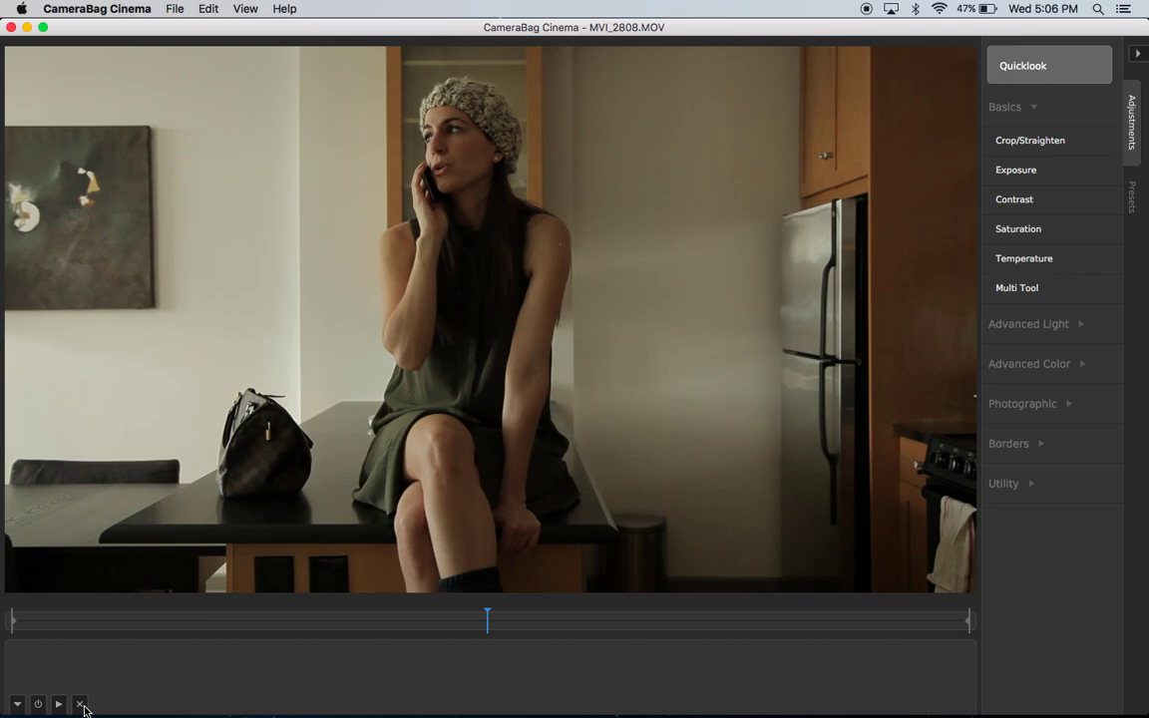
click(1031, 325)
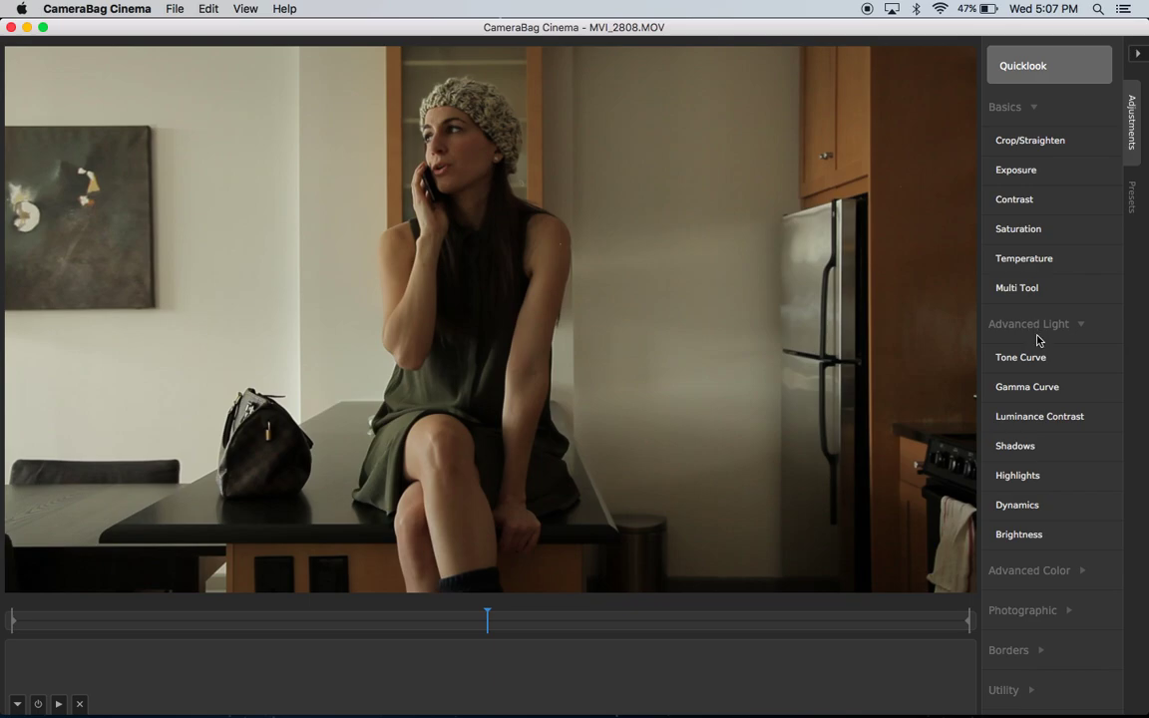
click(1033, 387)
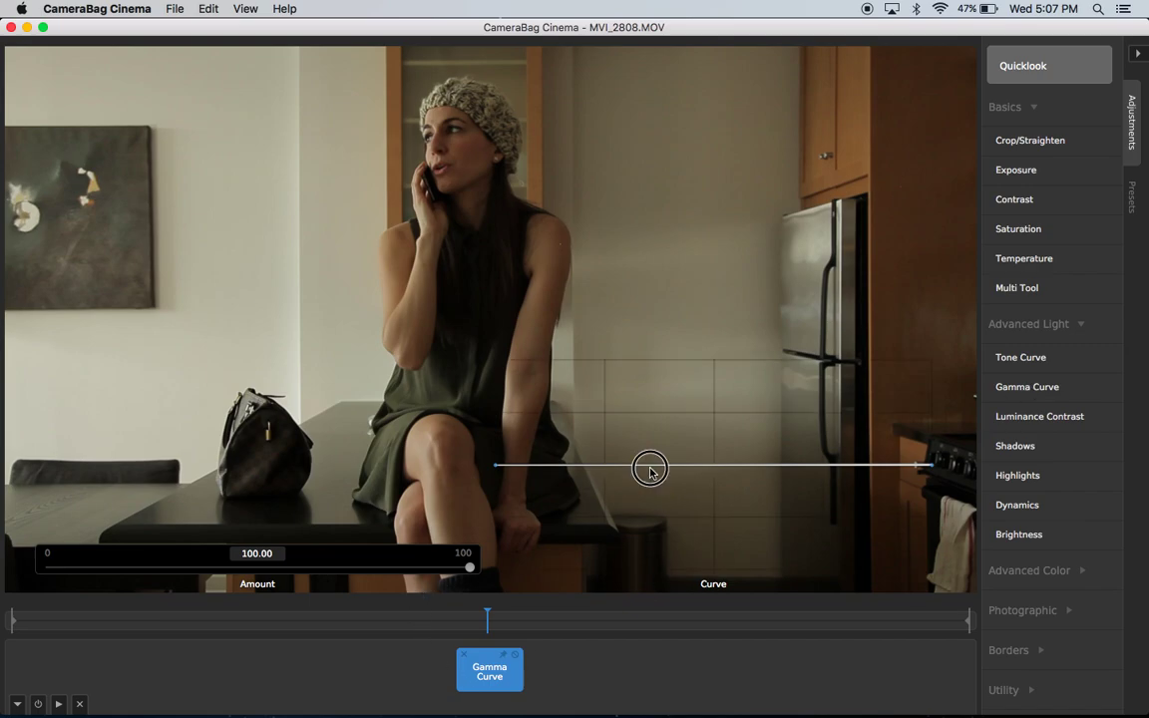
Bend the gamma curve into an upward arch peaking left, with a histogram shown.
drag(649, 468, 601, 409)
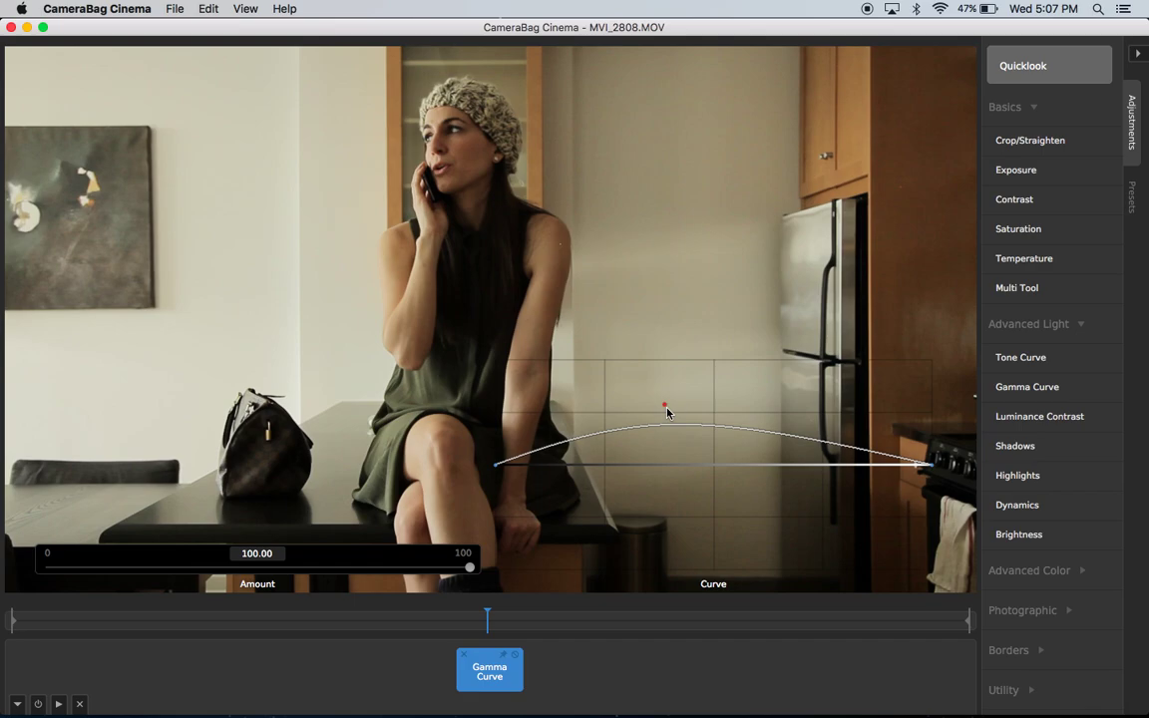
drag(667, 412, 529, 414)
key(h)
key(h)
key(h)
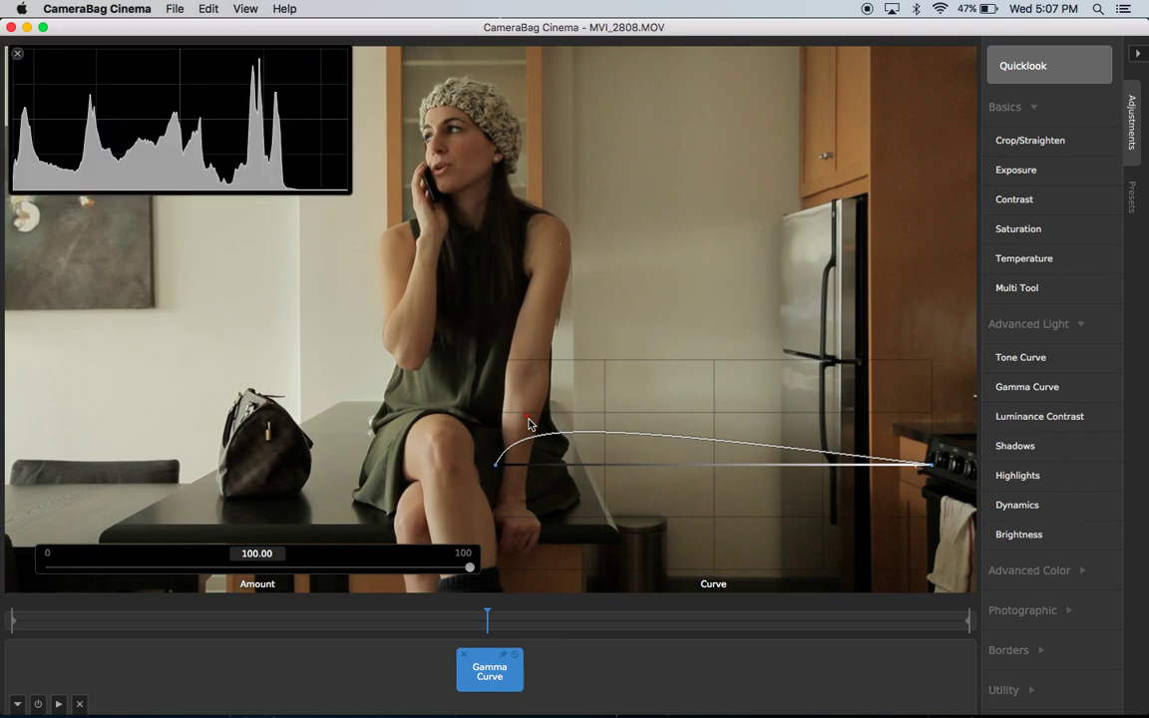
mouse_move(528, 424)
mouse_down()
mouse_move(522, 403)
mouse_move(533, 403)
mouse_move(520, 417)
mouse_move(533, 406)
mouse_up()
mouse_move(493, 460)
mouse_down()
mouse_move(493, 413)
mouse_move(488, 442)
mouse_up()
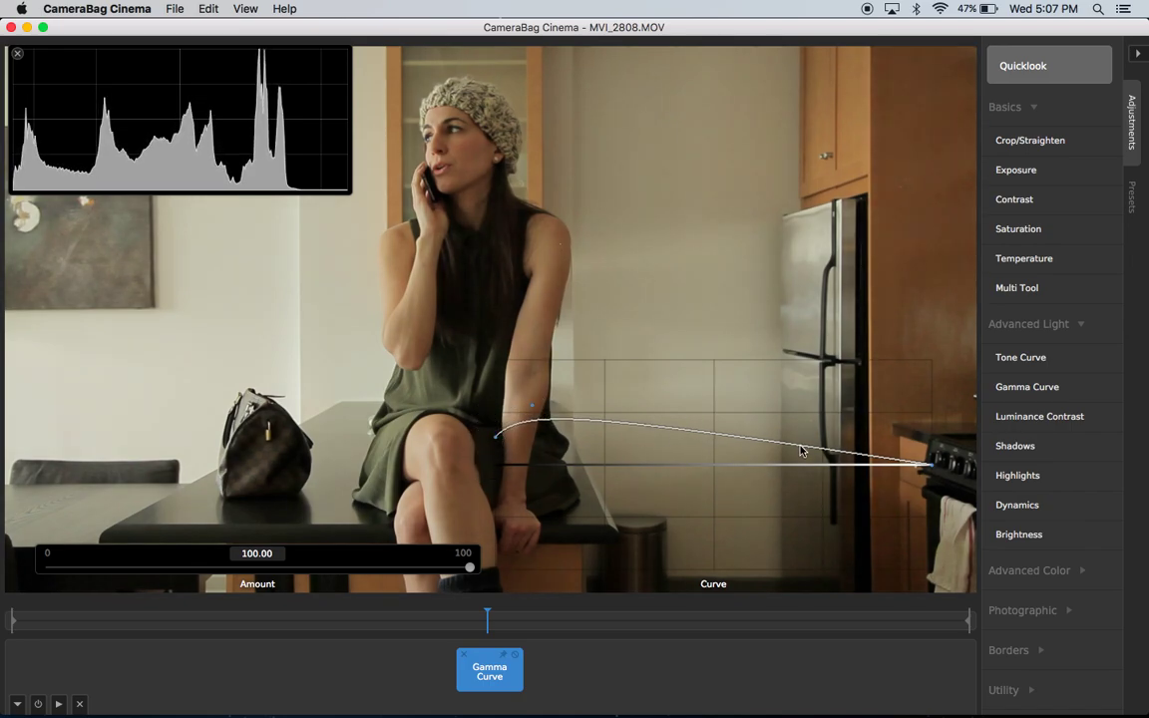
drag(800, 451, 885, 448)
drag(494, 435, 622, 399)
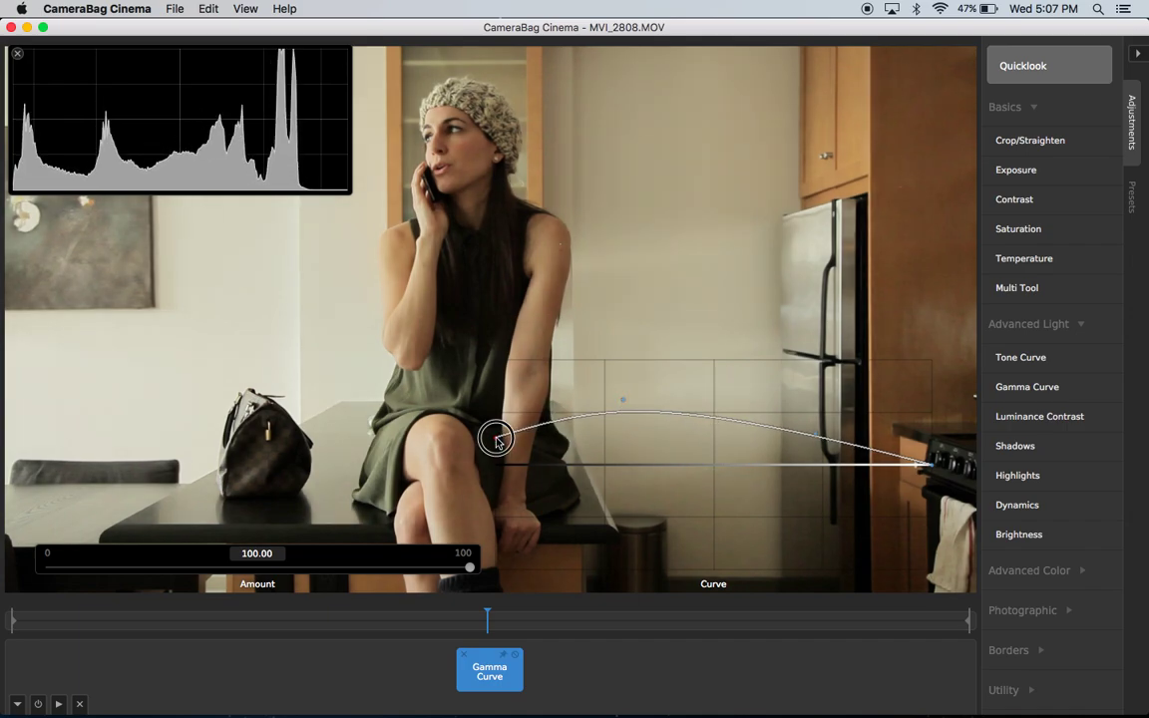
drag(498, 442, 497, 446)
drag(621, 402, 564, 408)
Review the brightened frame, recheck the Gamma Curve's point, and close its editor.
click(633, 643)
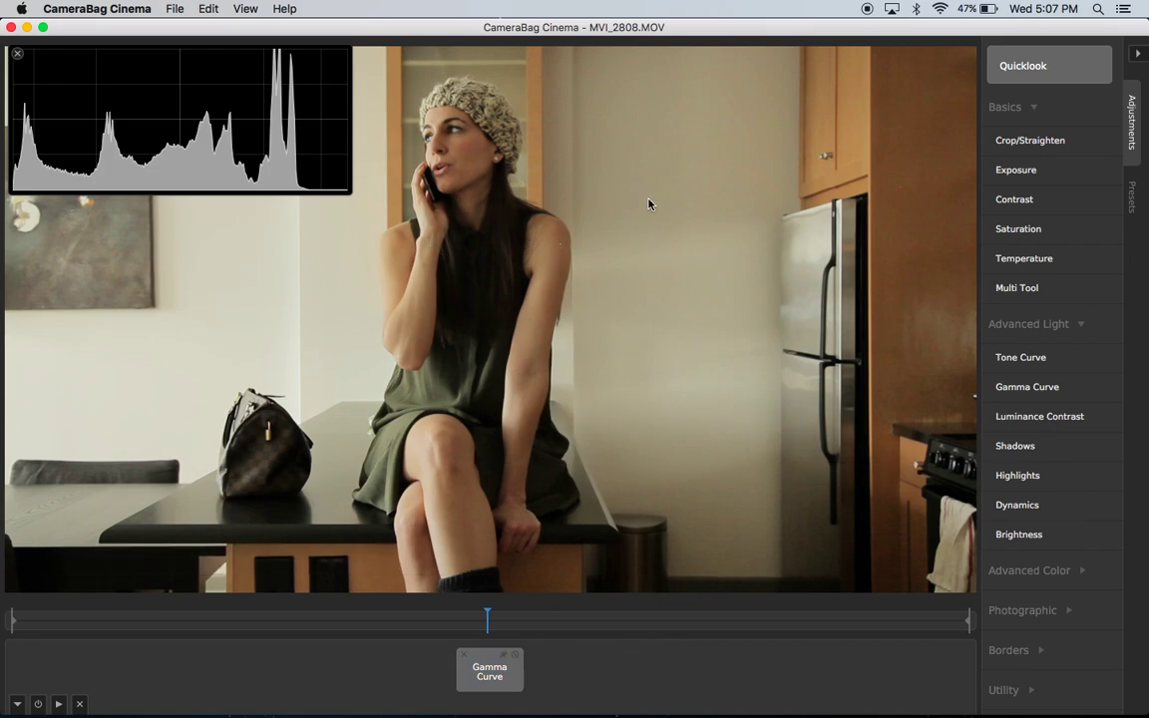
click(487, 688)
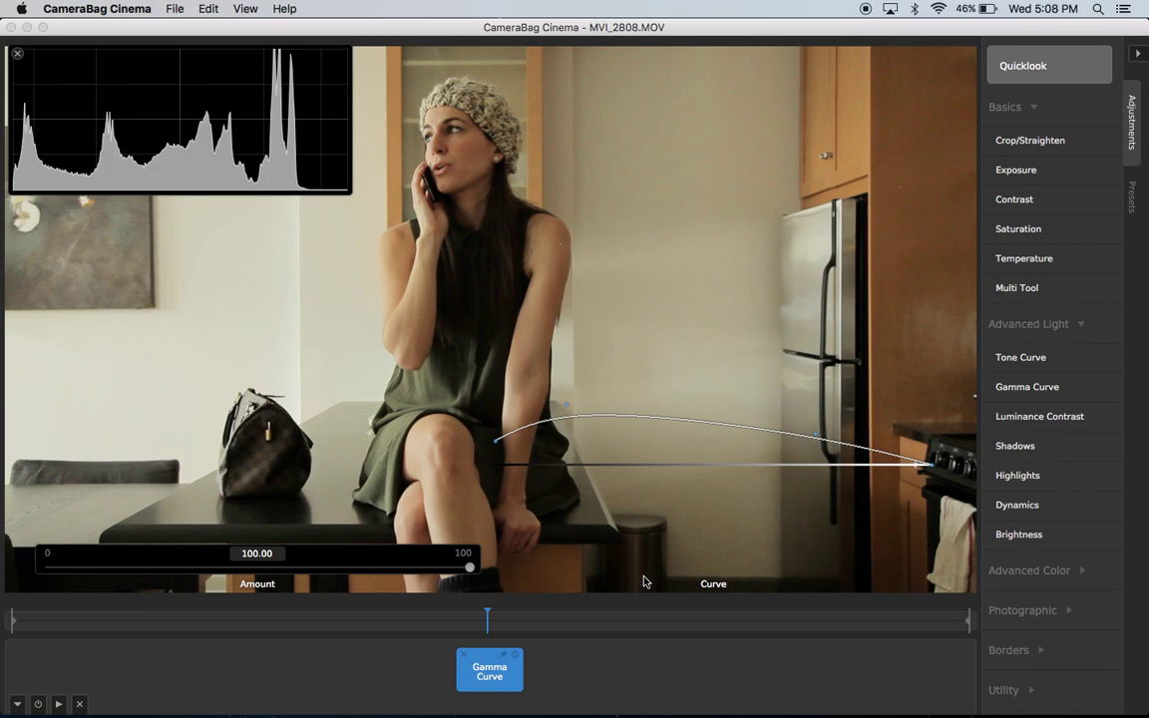
mouse_move(570, 405)
mouse_down()
mouse_move(582, 404)
mouse_move(569, 405)
mouse_up()
click(643, 660)
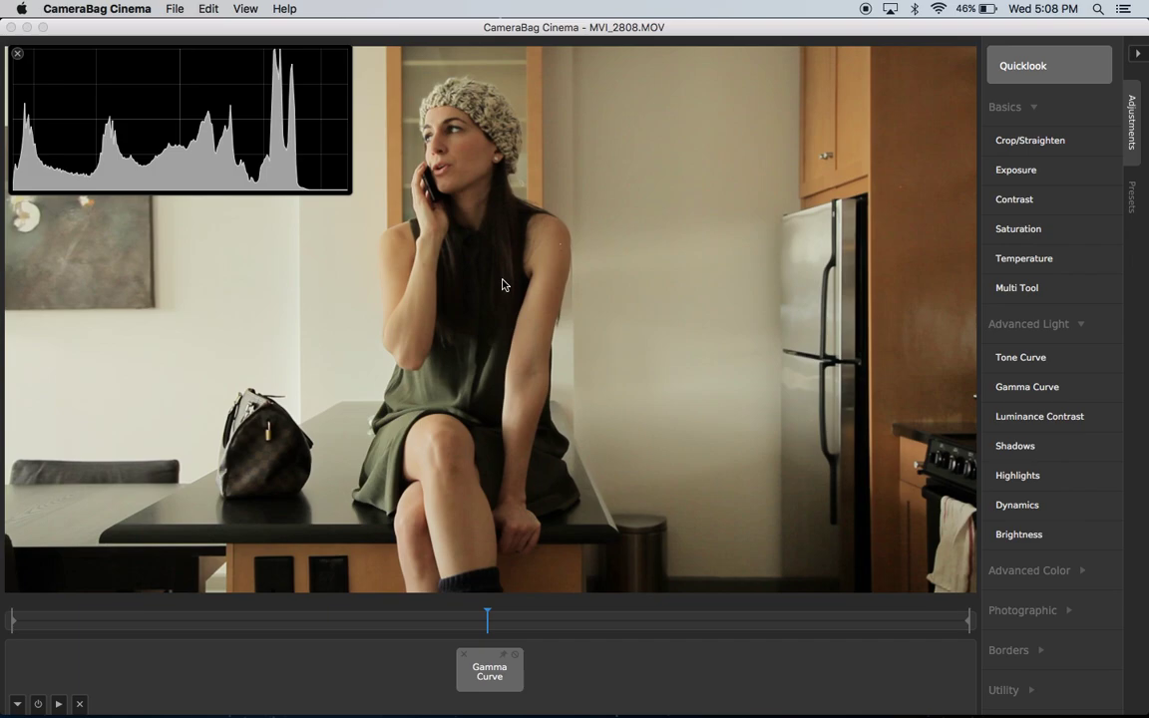
Go to the Presets list and expand the Color Correction category.
click(1132, 199)
click(1052, 183)
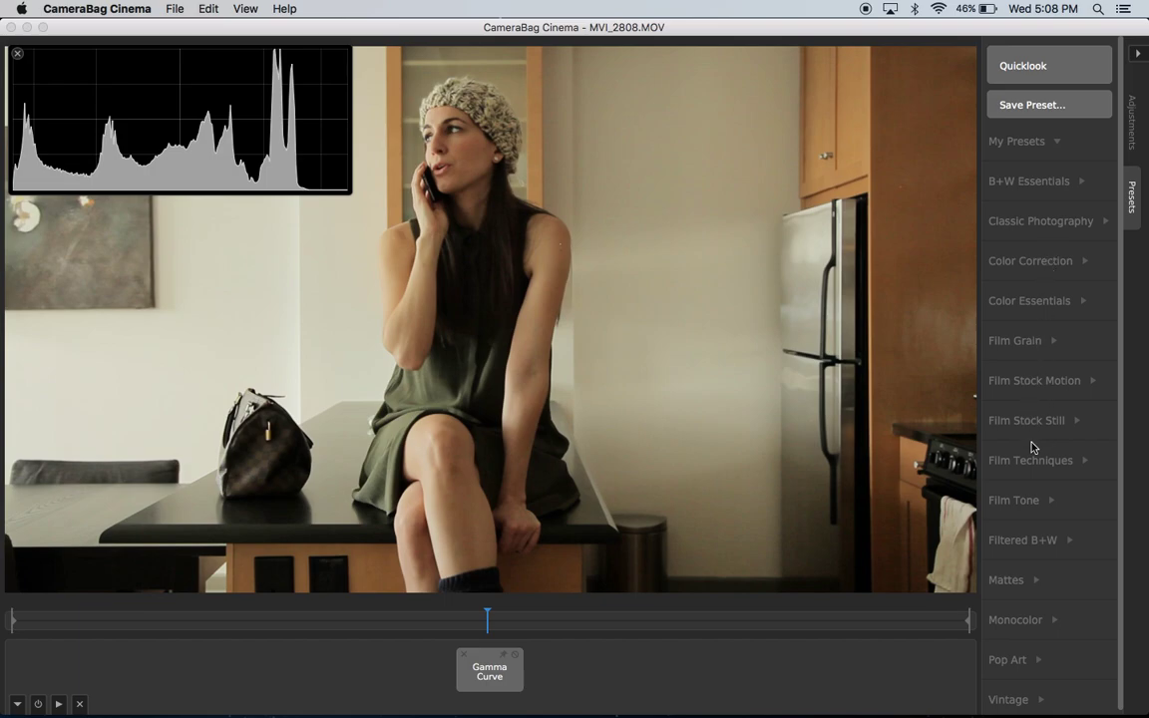
click(1040, 383)
click(1038, 380)
click(1028, 343)
click(1029, 350)
click(1033, 263)
scroll(1037, 313, down, 10)
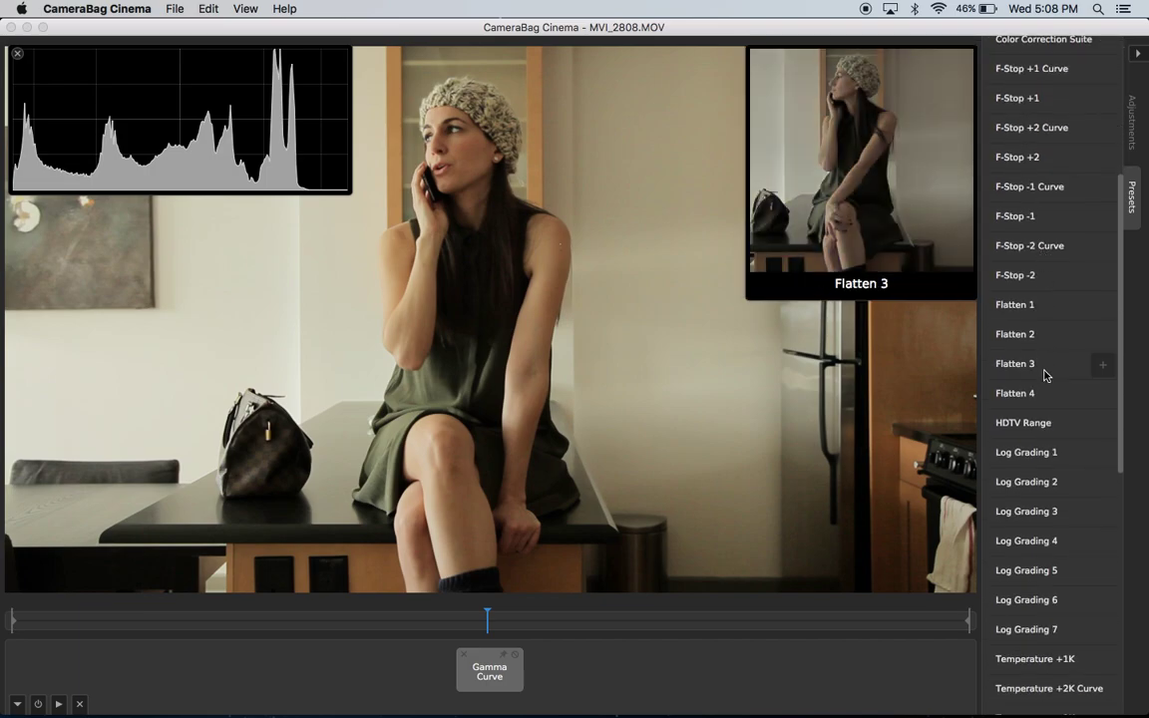
scroll(1045, 374, down, 10)
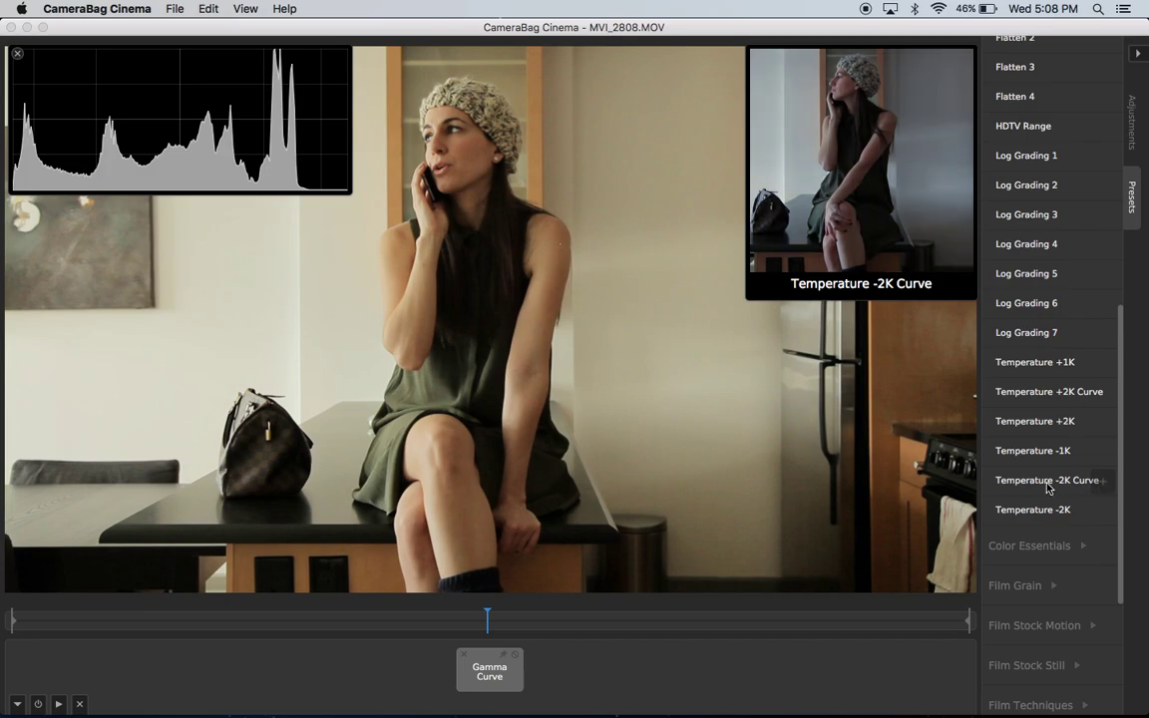
Apply the Temperature -2K Curve preset, undo it, then apply it again.
click(1048, 480)
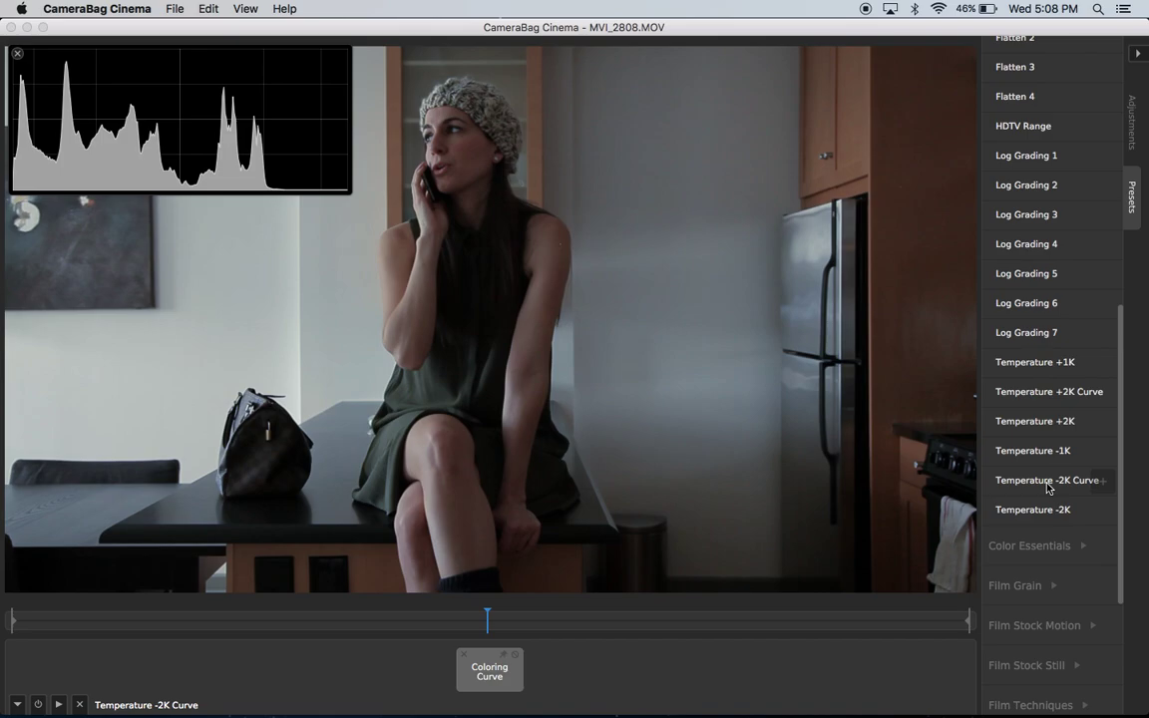
key(super+z)
mouse_move(1096, 483)
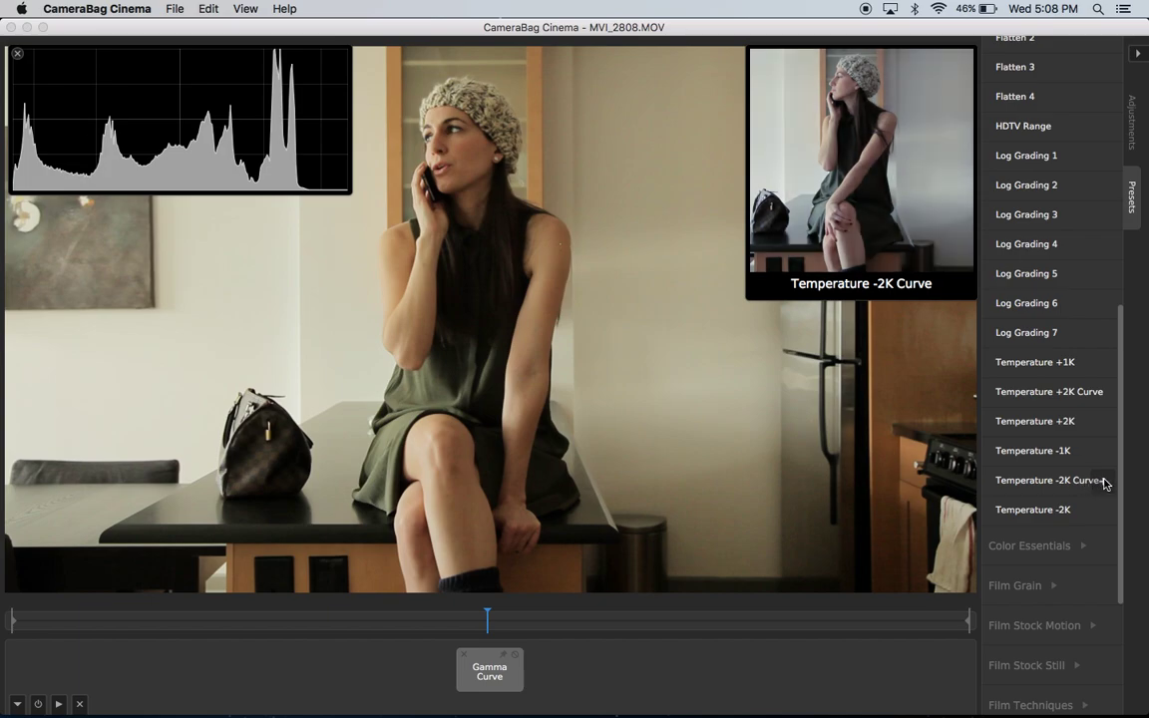
click(1103, 483)
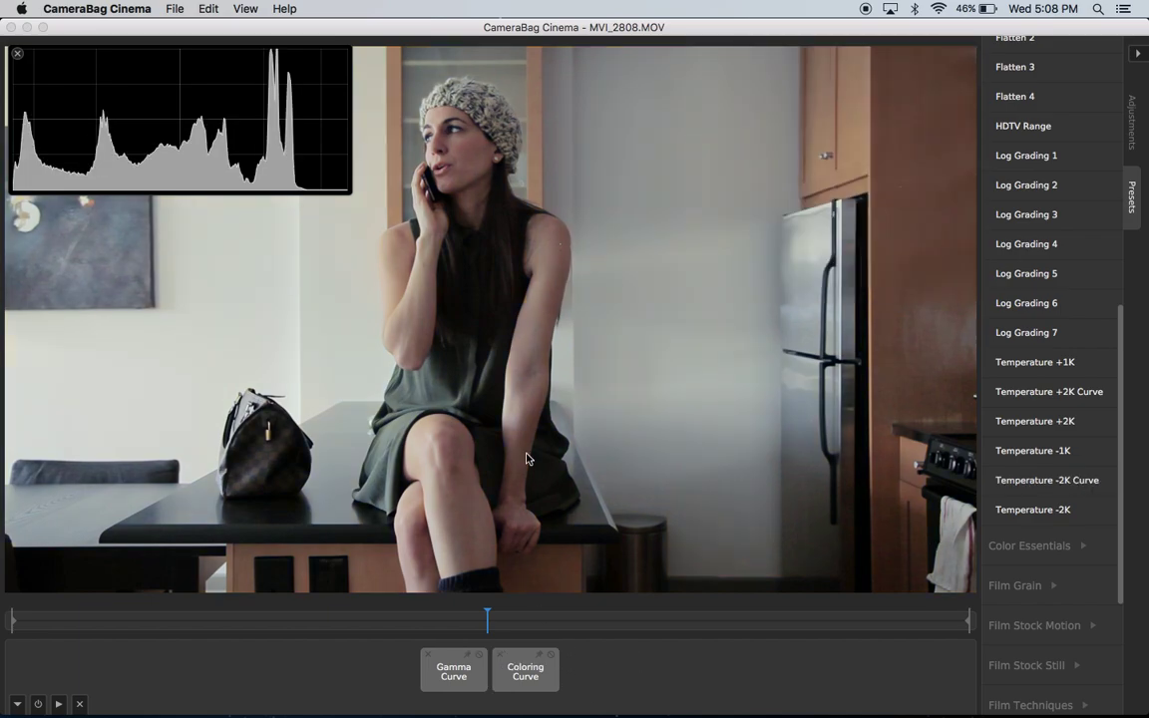
Pull the Coloring Curve into a U shape and pick a warm tint colour.
click(525, 671)
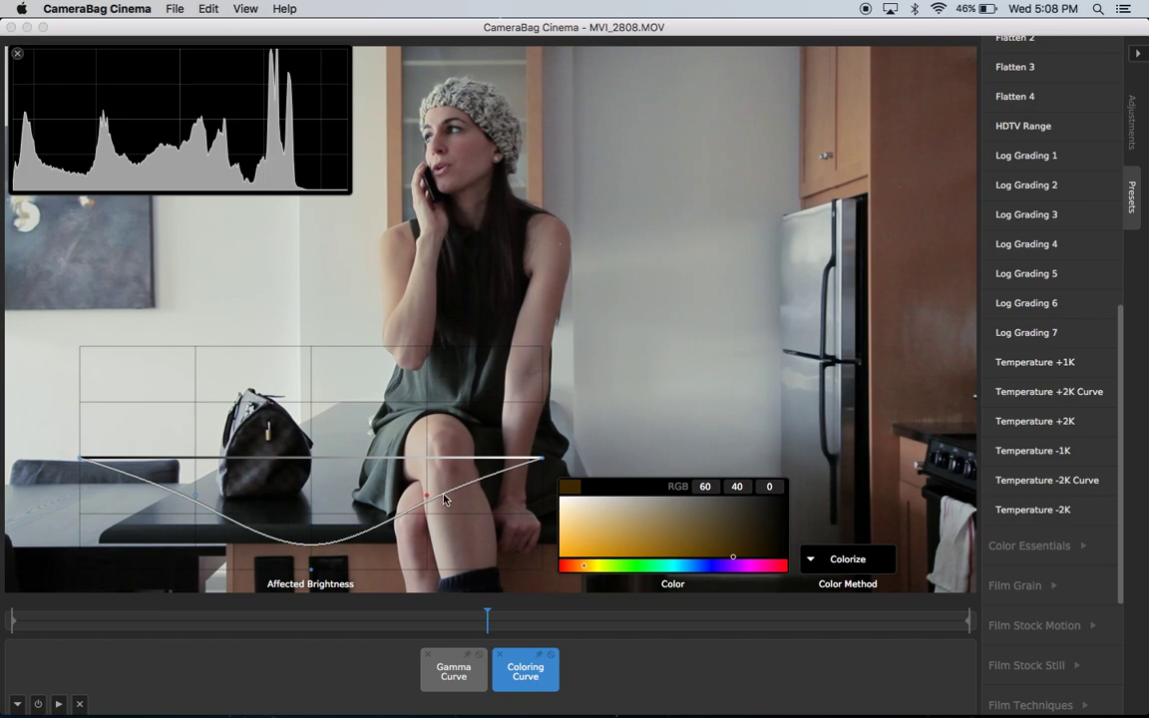
drag(431, 498, 499, 527)
drag(315, 569, 409, 569)
mouse_move(196, 501)
mouse_down()
mouse_move(199, 462)
mouse_move(199, 485)
mouse_up()
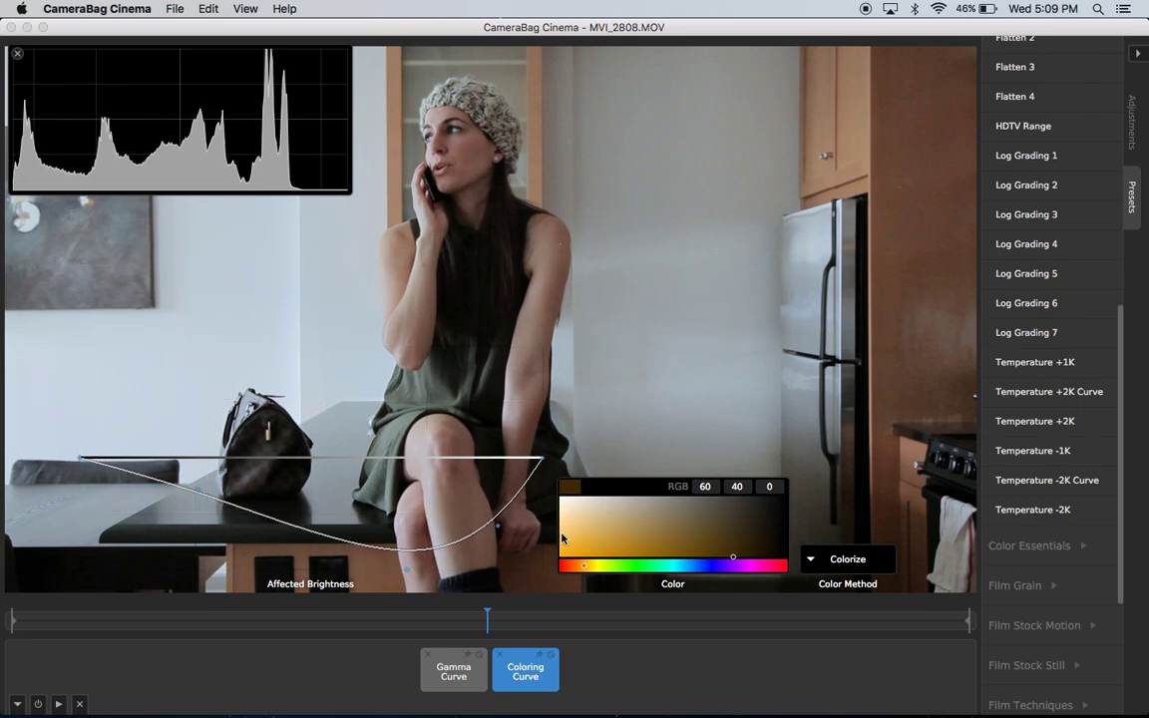
mouse_move(701, 544)
mouse_down()
mouse_move(728, 546)
mouse_move(656, 555)
mouse_move(765, 563)
mouse_move(730, 558)
mouse_up()
drag(499, 534, 512, 545)
drag(365, 513, 430, 563)
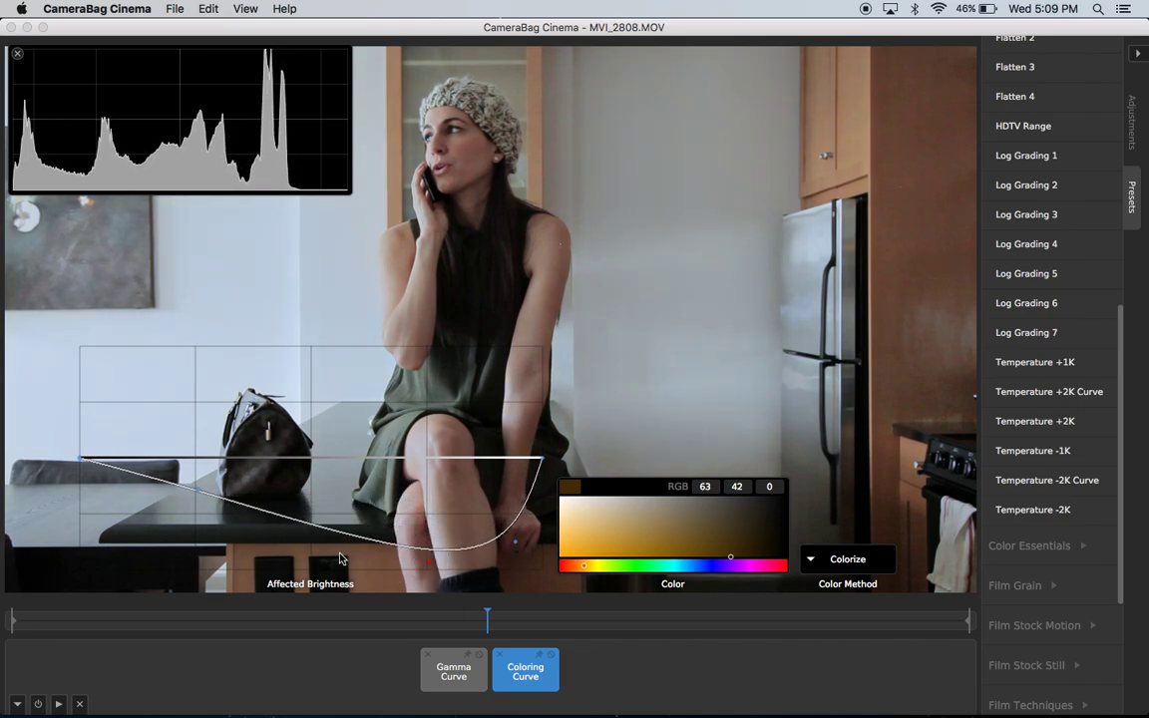
Refine the Coloring Curve's left point, raised right end and dip depth.
drag(198, 485, 249, 489)
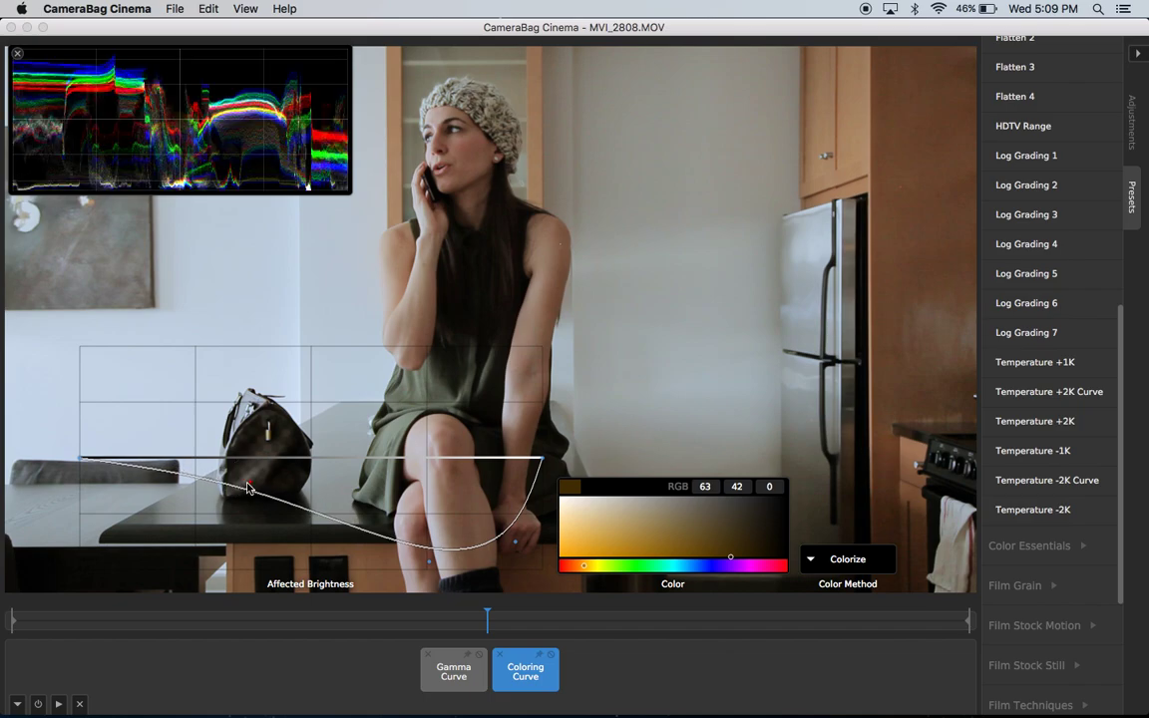
drag(249, 489, 247, 493)
drag(518, 547, 465, 524)
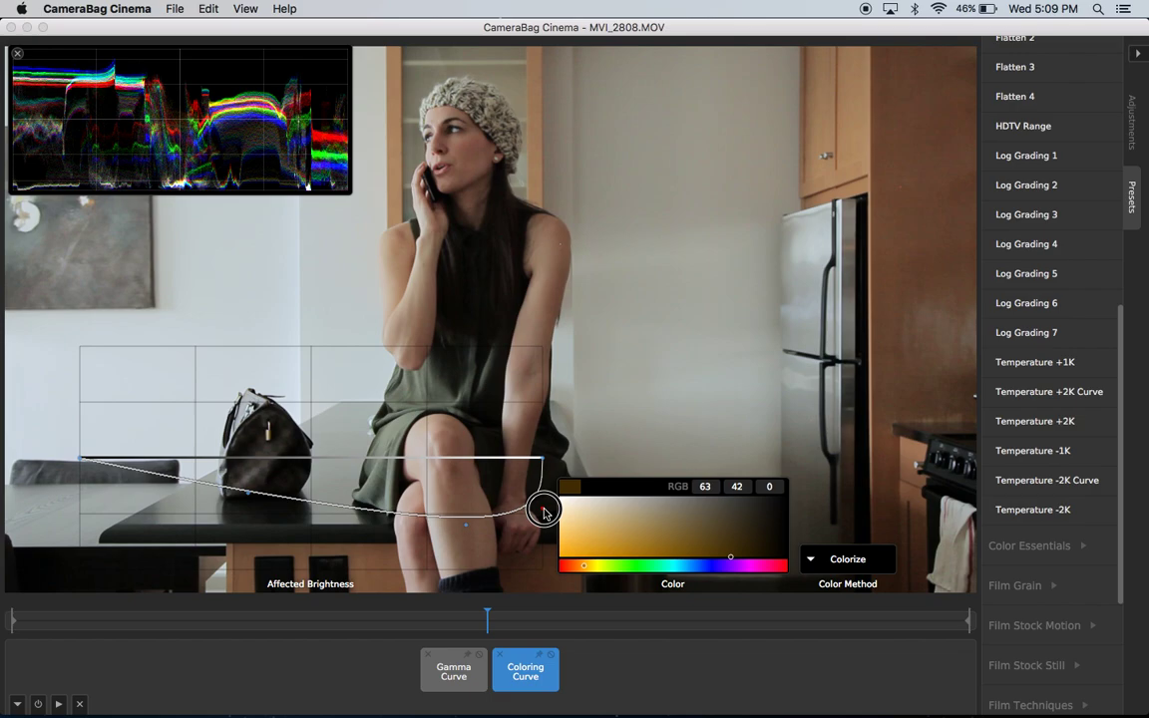
drag(544, 505, 546, 491)
mouse_move(462, 527)
mouse_down()
mouse_move(462, 499)
mouse_move(464, 508)
mouse_up()
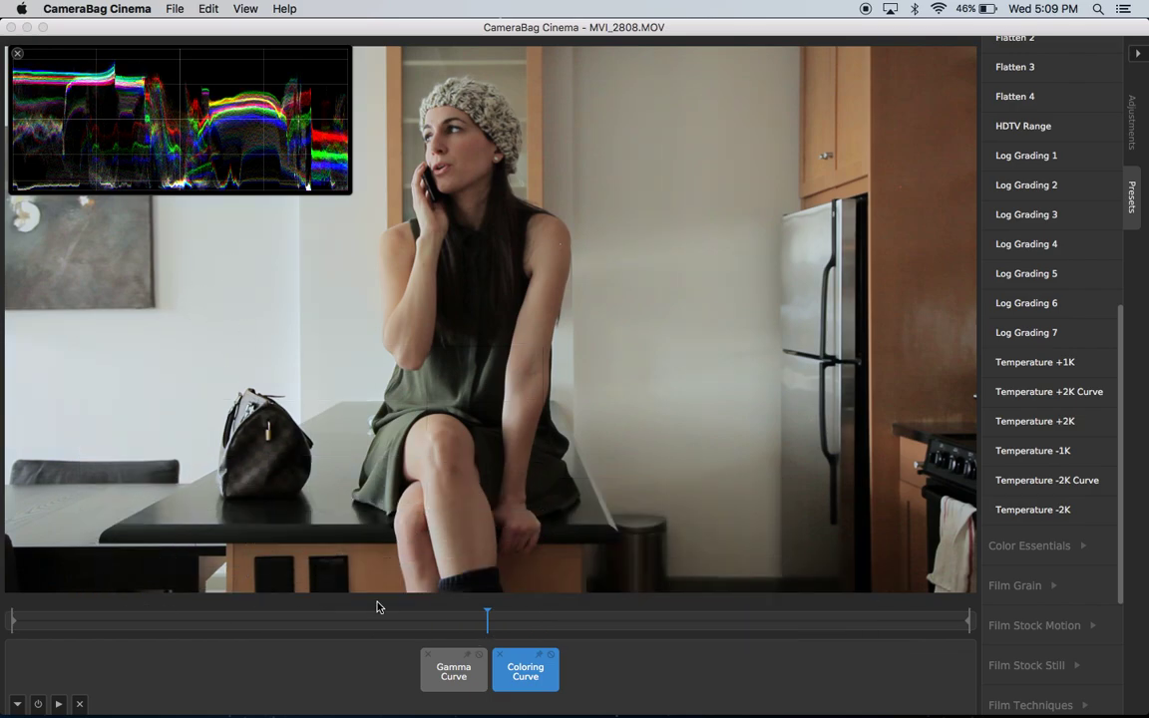
drag(252, 500, 231, 536)
drag(468, 510, 442, 530)
drag(230, 535, 234, 538)
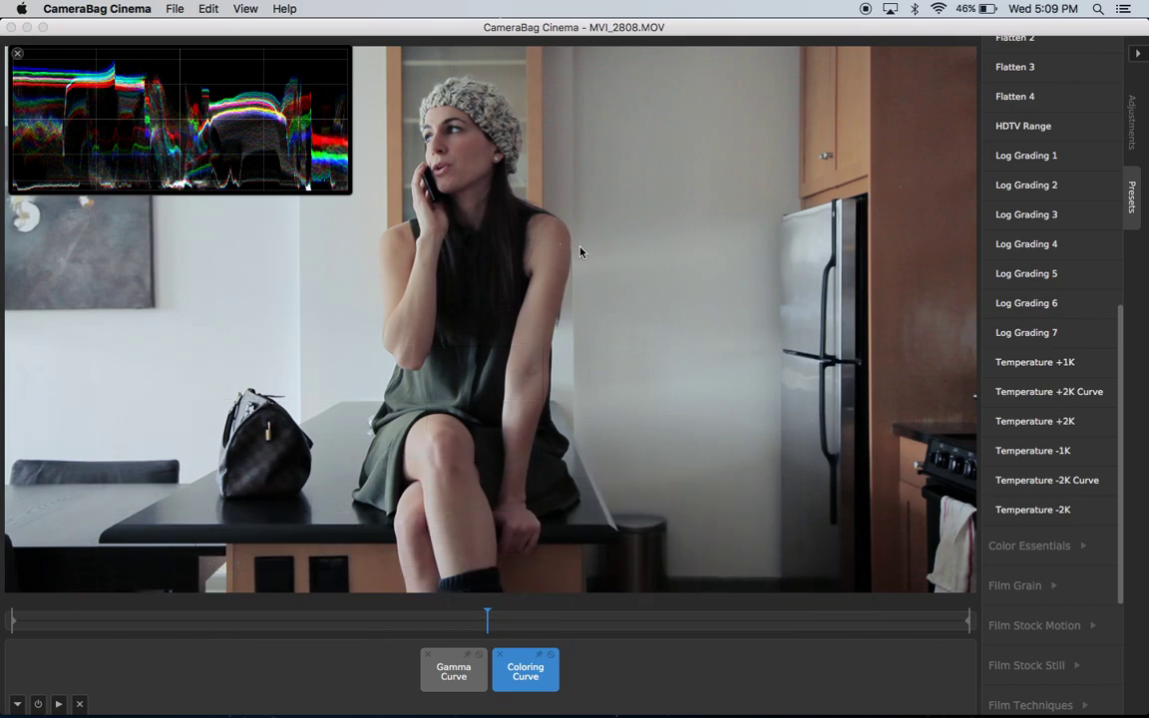
Fine-tune the tint to an amber RGB 59, 39, 0 and close the editor.
mouse_move(643, 665)
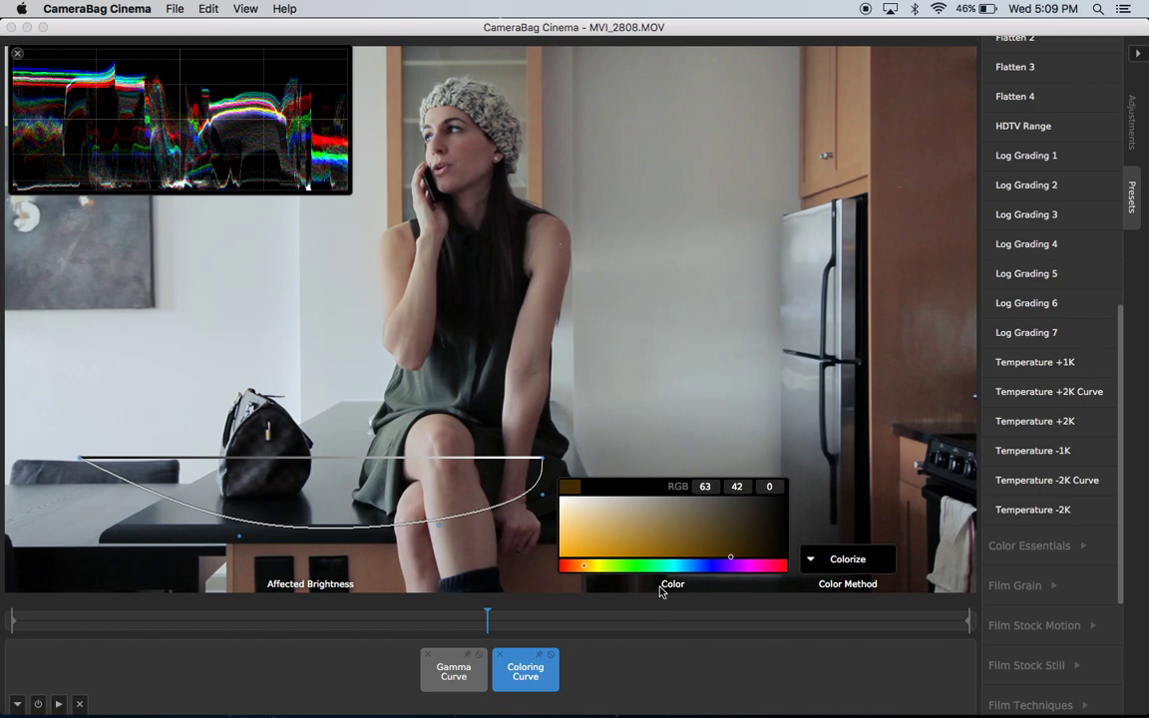
drag(701, 539, 700, 538)
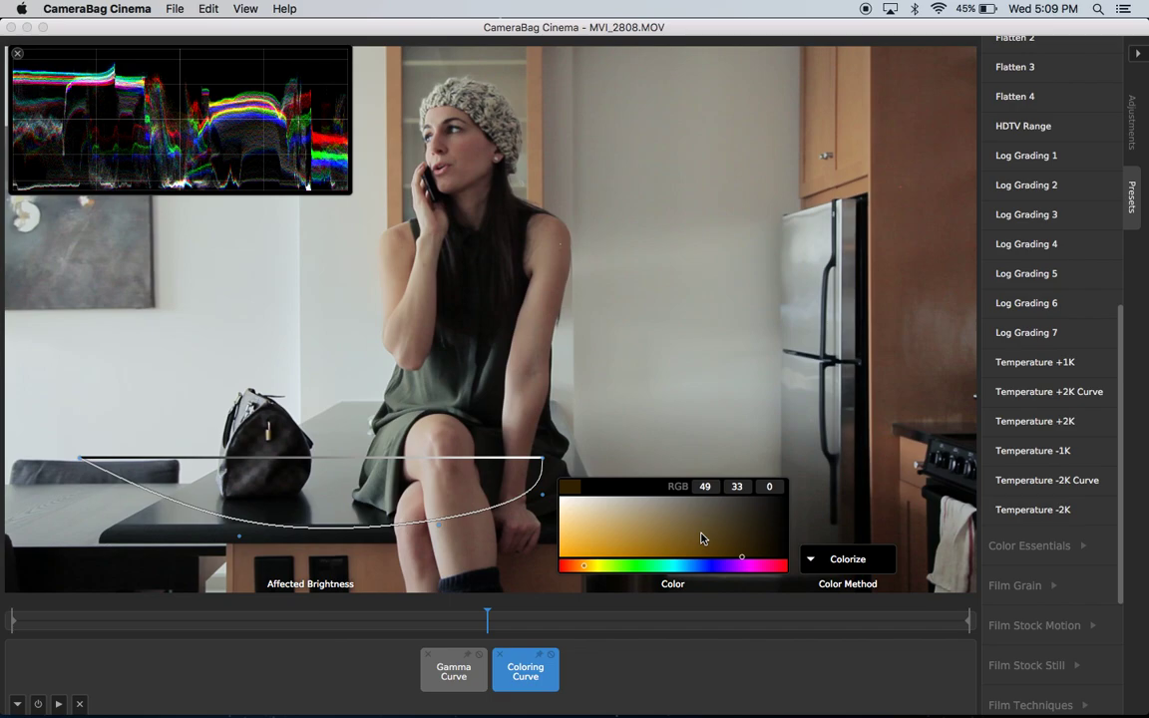
mouse_move(744, 558)
mouse_down()
mouse_move(755, 554)
mouse_move(692, 558)
mouse_move(735, 567)
mouse_up()
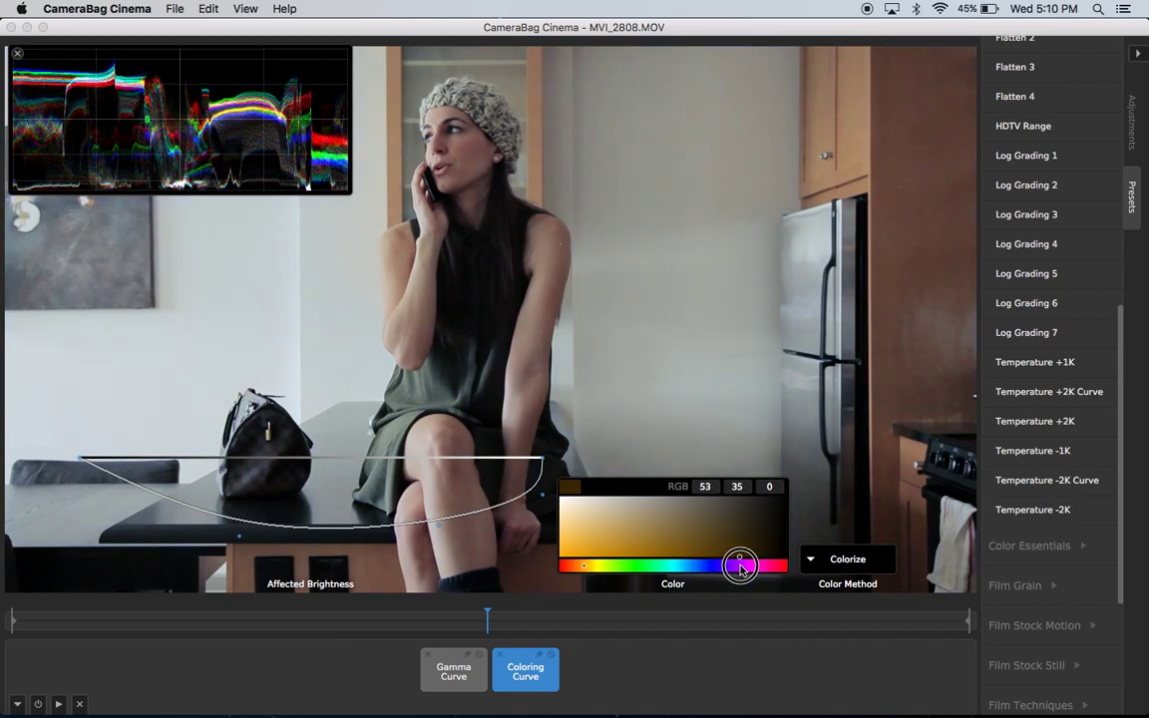
drag(739, 567, 734, 569)
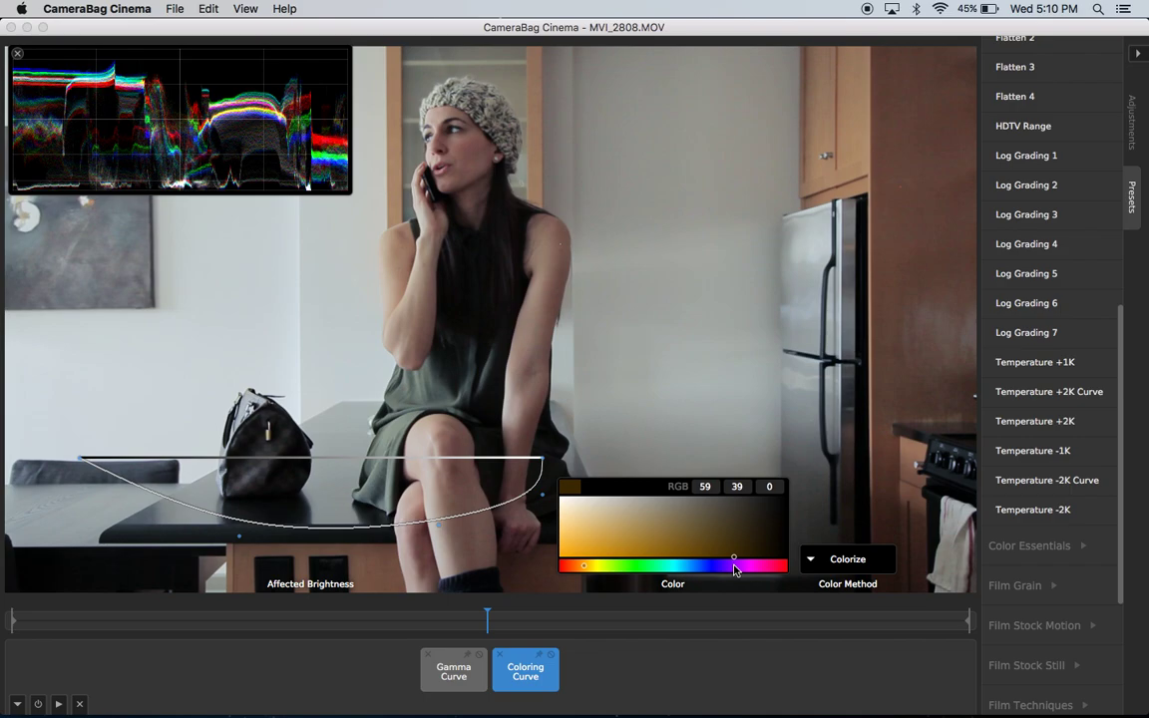
click(653, 661)
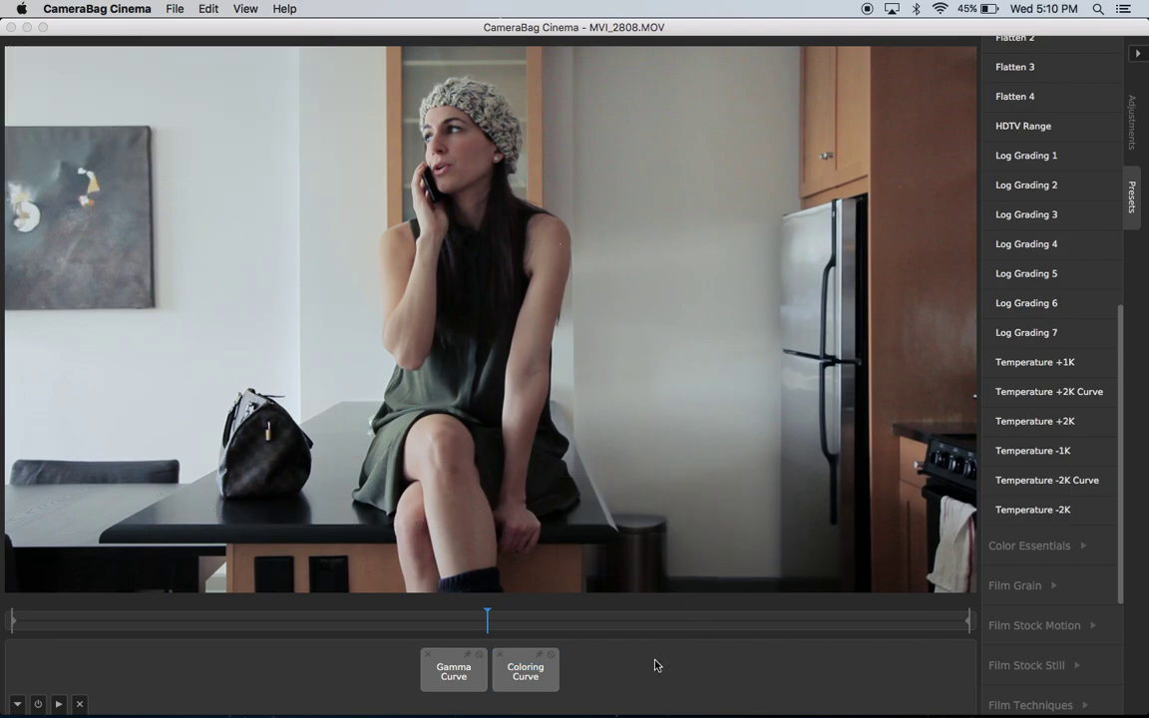
key(backslash)
key(backslash)
key(backslash)
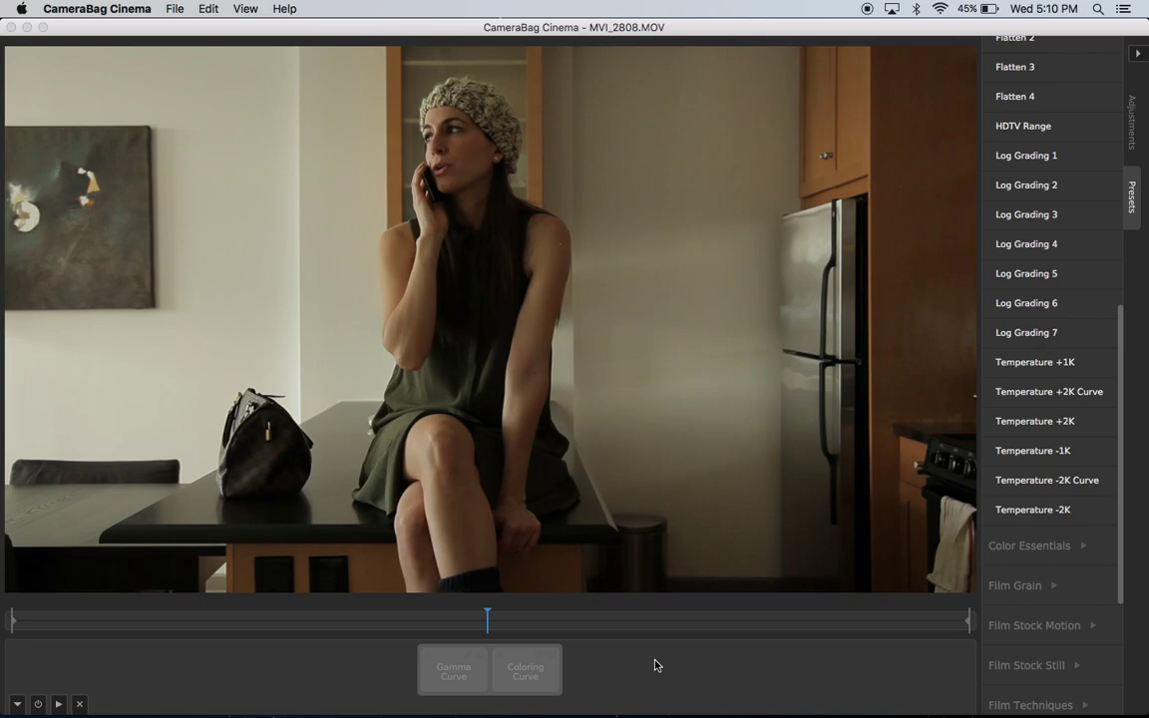
key(backslash)
key(backslash)
key(backslash)
key(backslash)
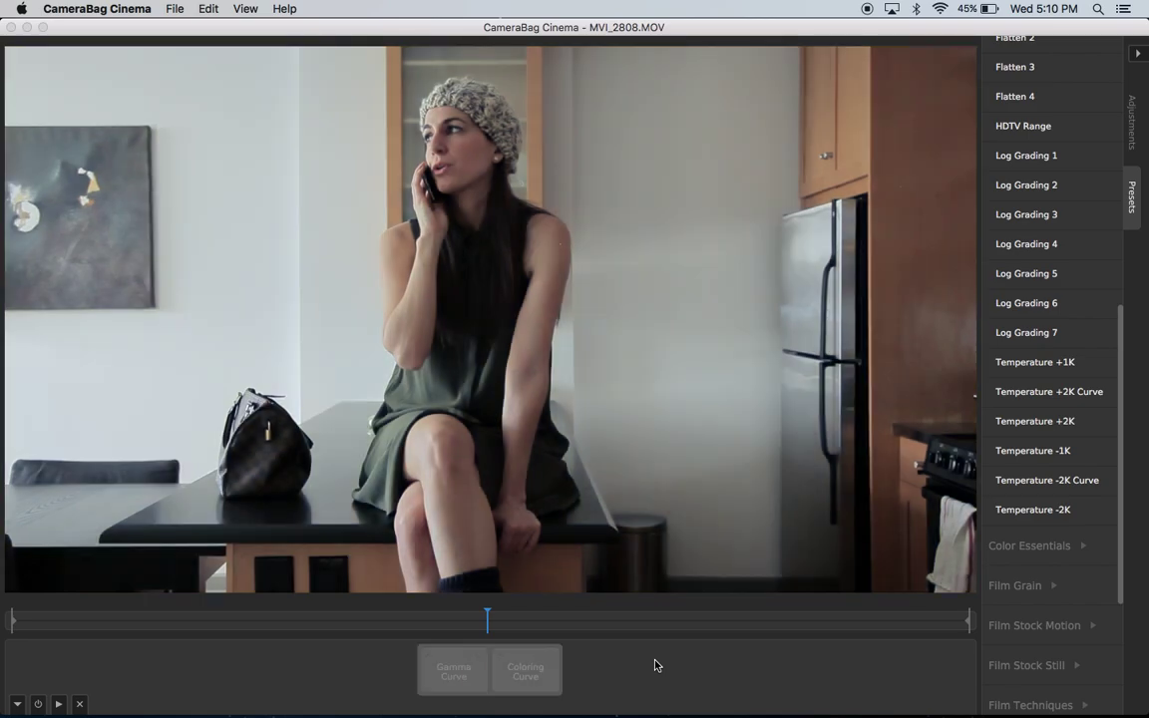
key(backslash)
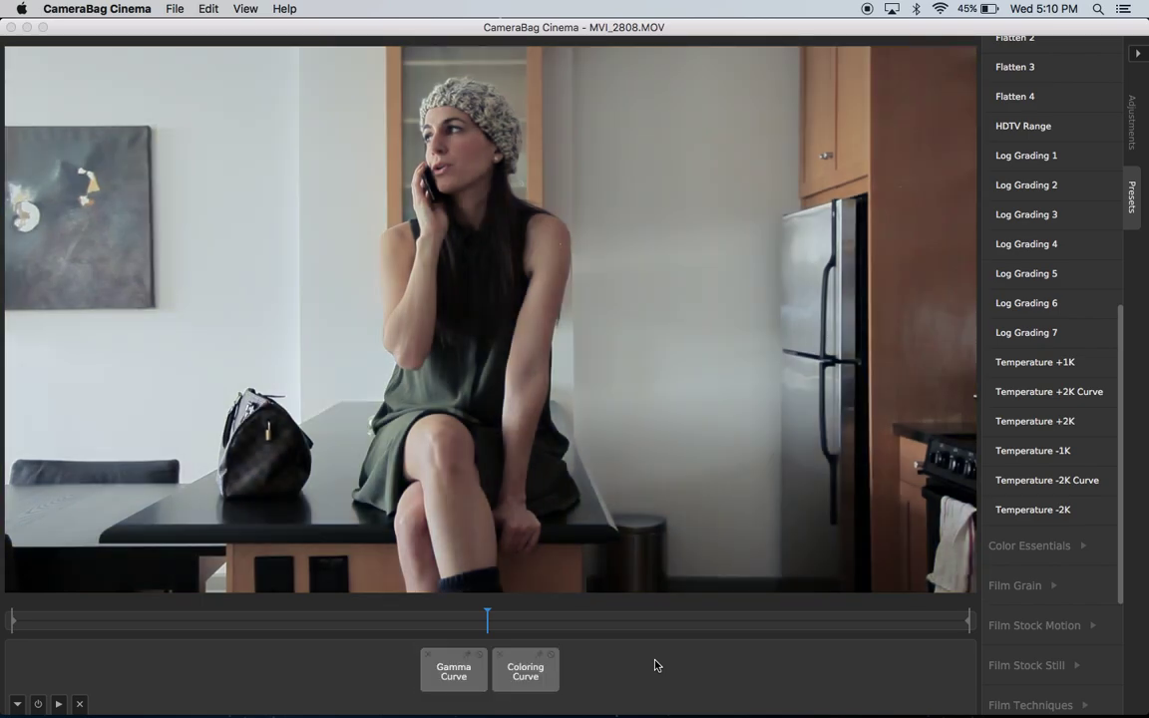
click(473, 686)
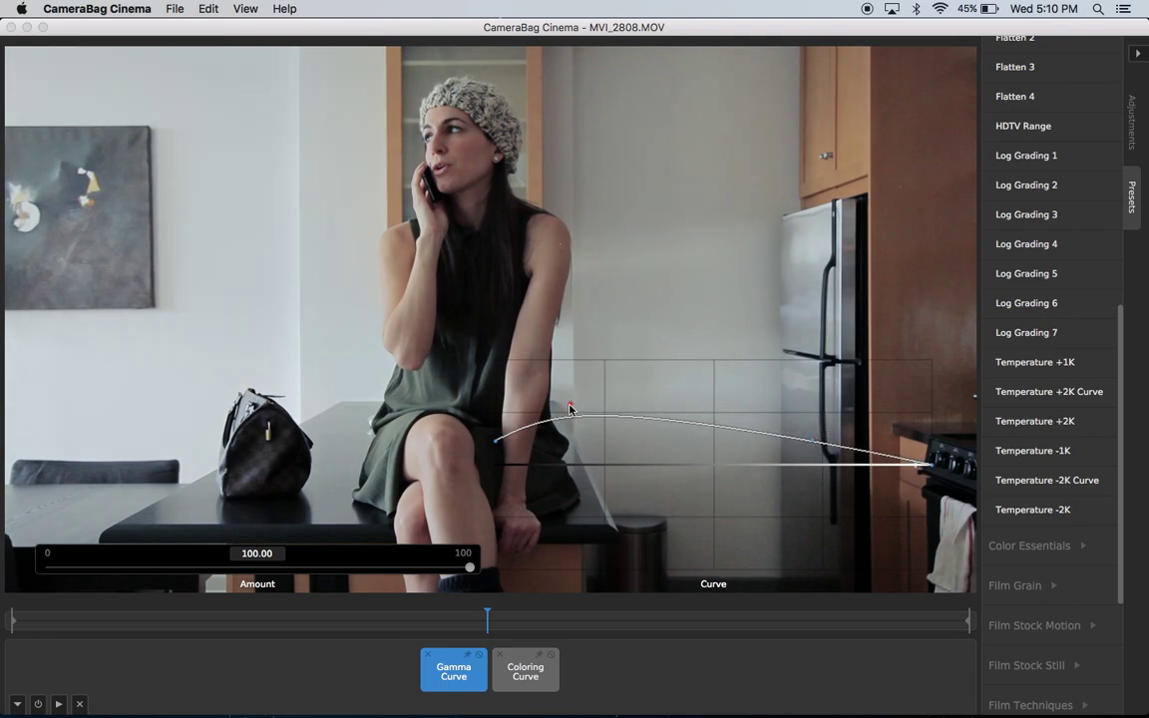
drag(569, 407, 593, 410)
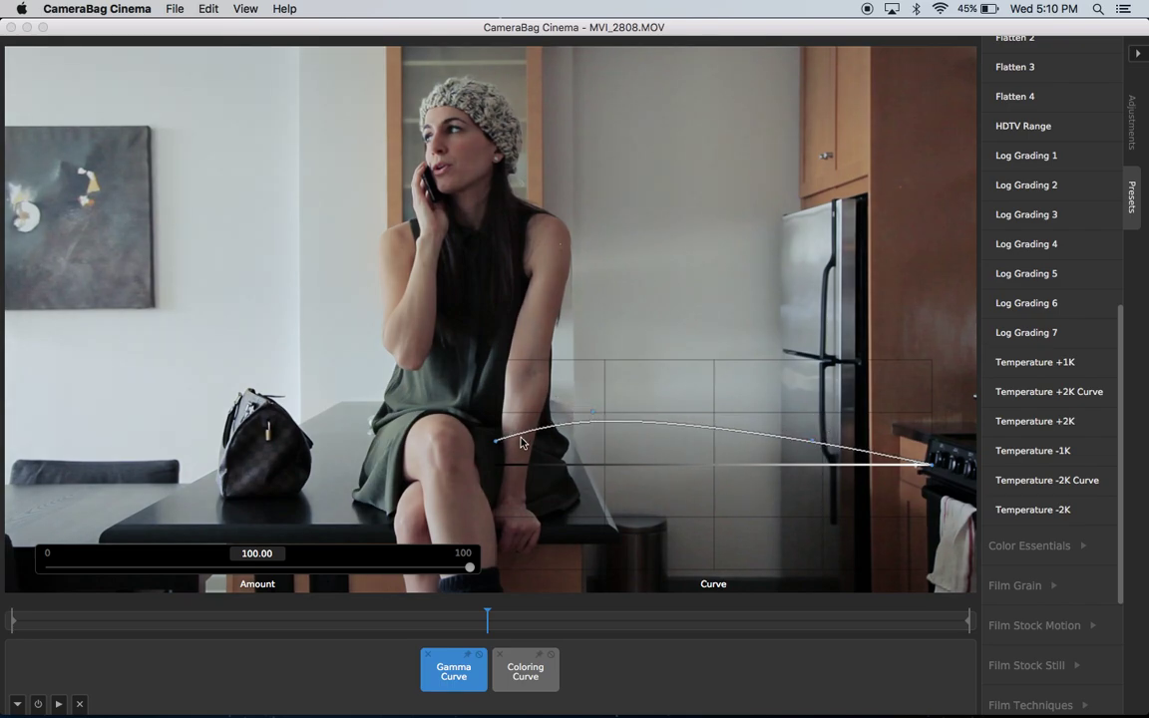
drag(496, 439, 498, 431)
drag(593, 410, 603, 425)
click(596, 661)
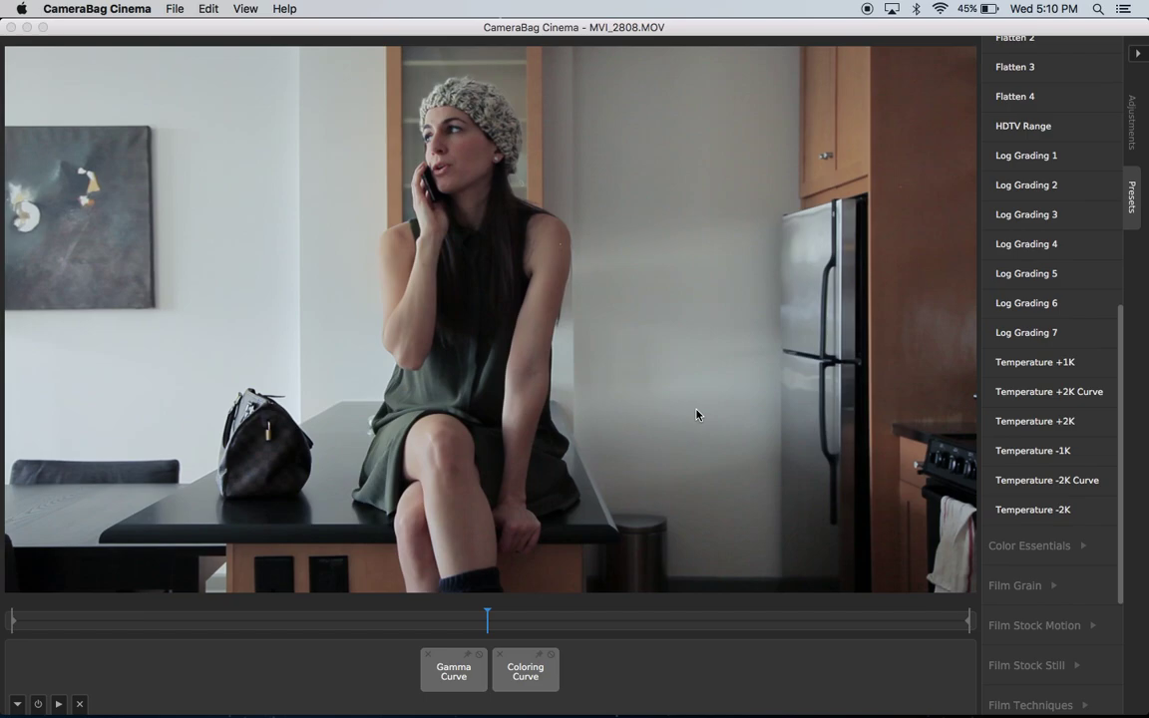
Expand the Film Grain preset category and browse its list.
scroll(1040, 295, up, 10)
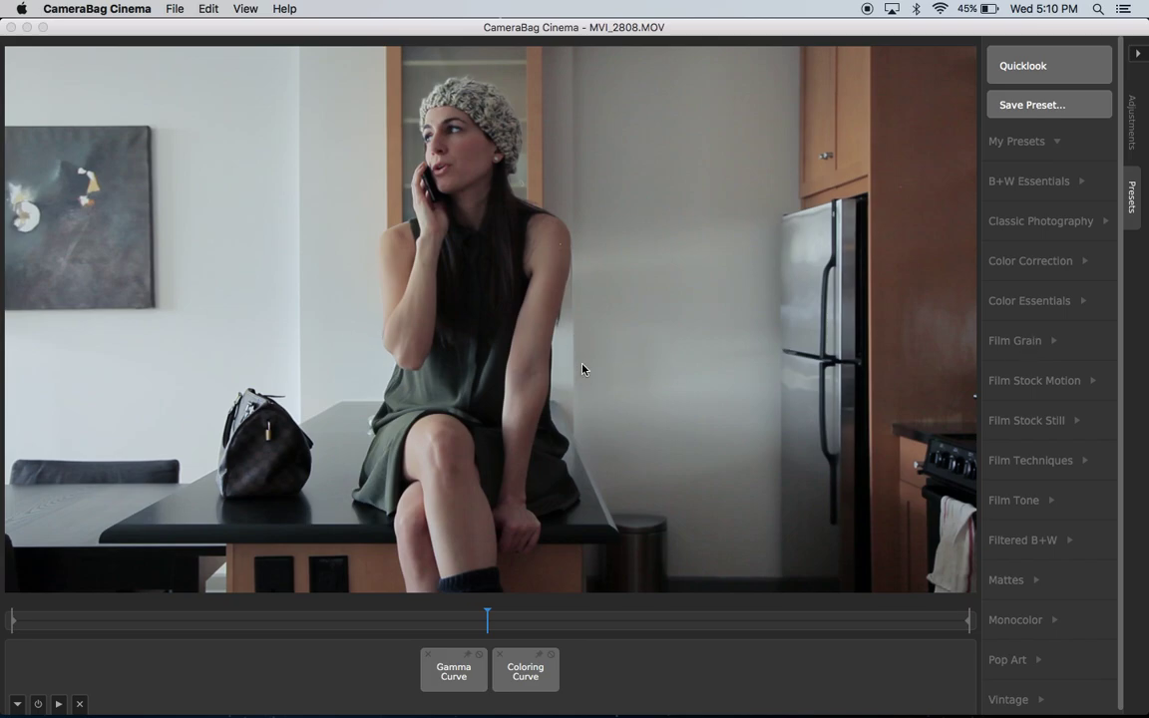
click(1037, 340)
mouse_move(1039, 439)
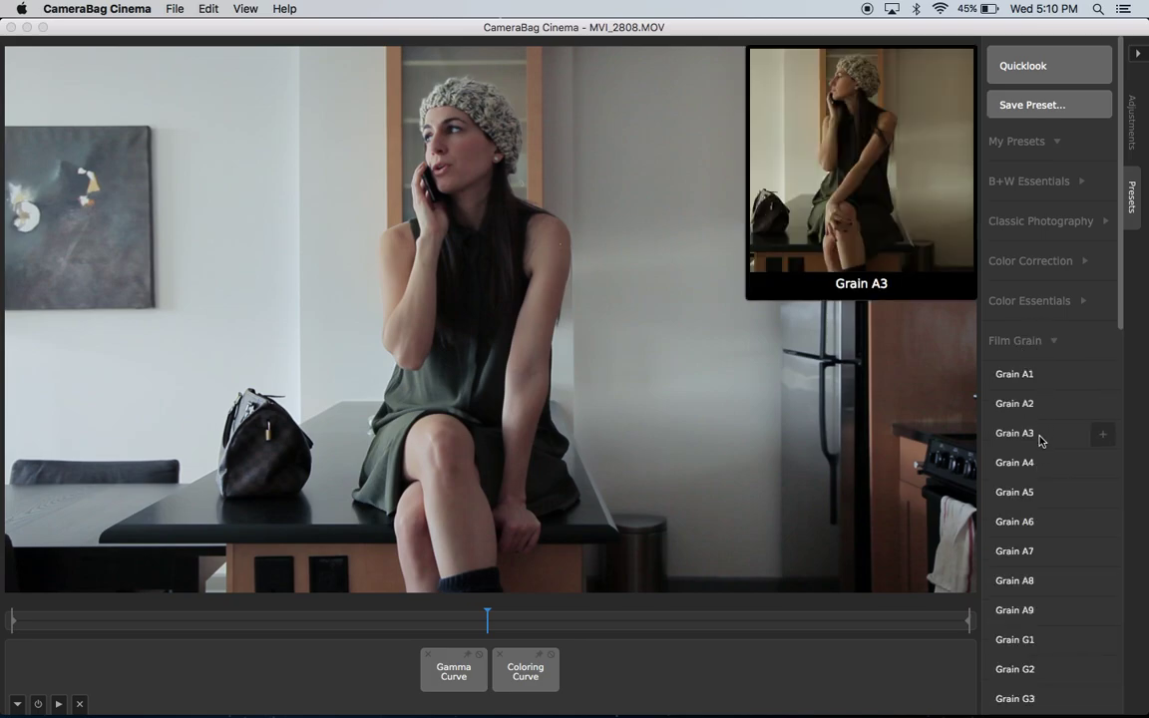
scroll(1045, 585, down, 5)
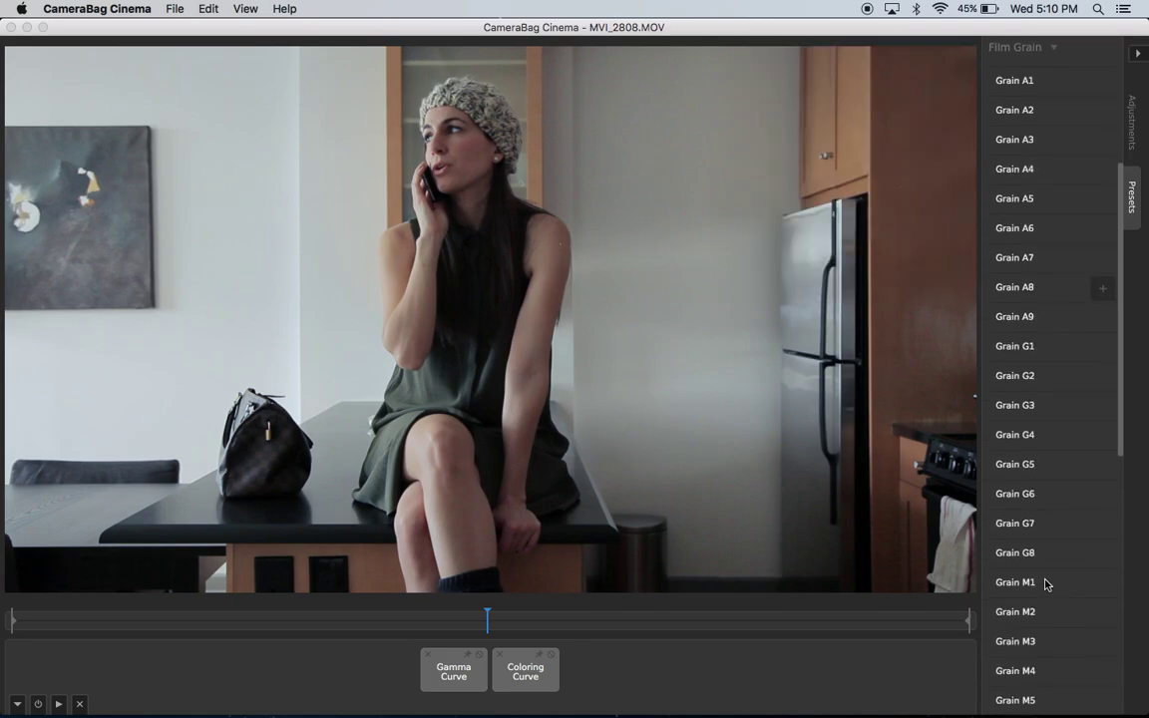
scroll(1045, 584, down, 5)
scroll(1045, 519, up, 3)
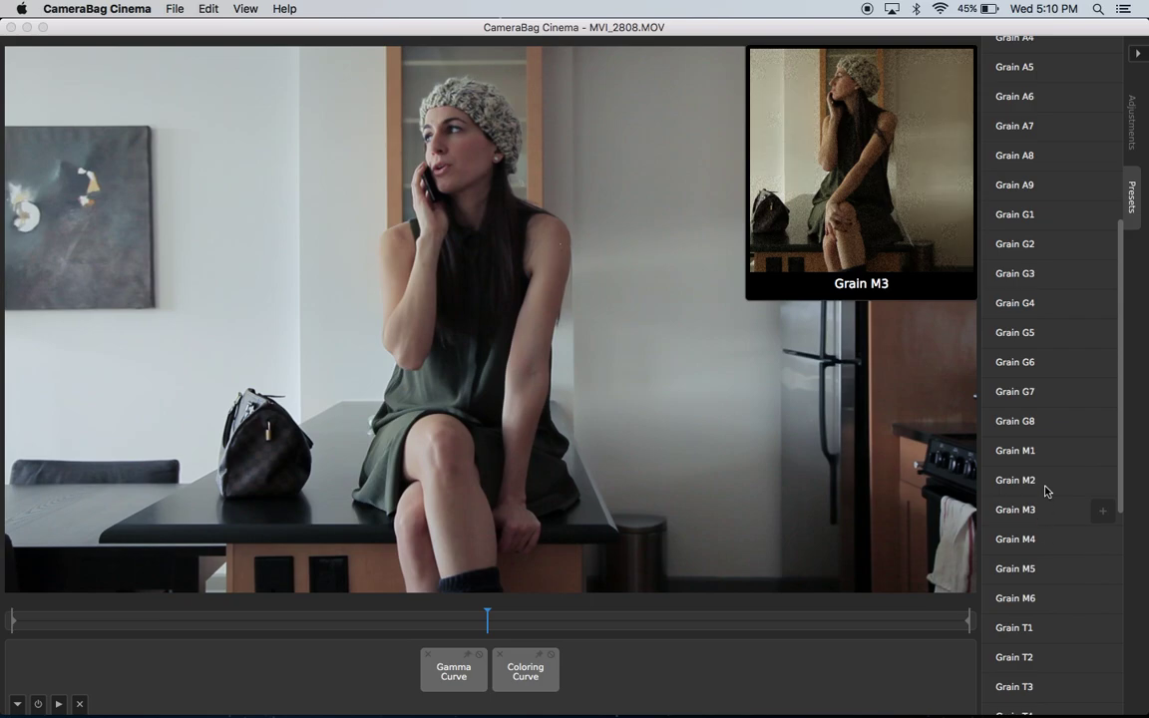
scroll(1041, 419, up, 3)
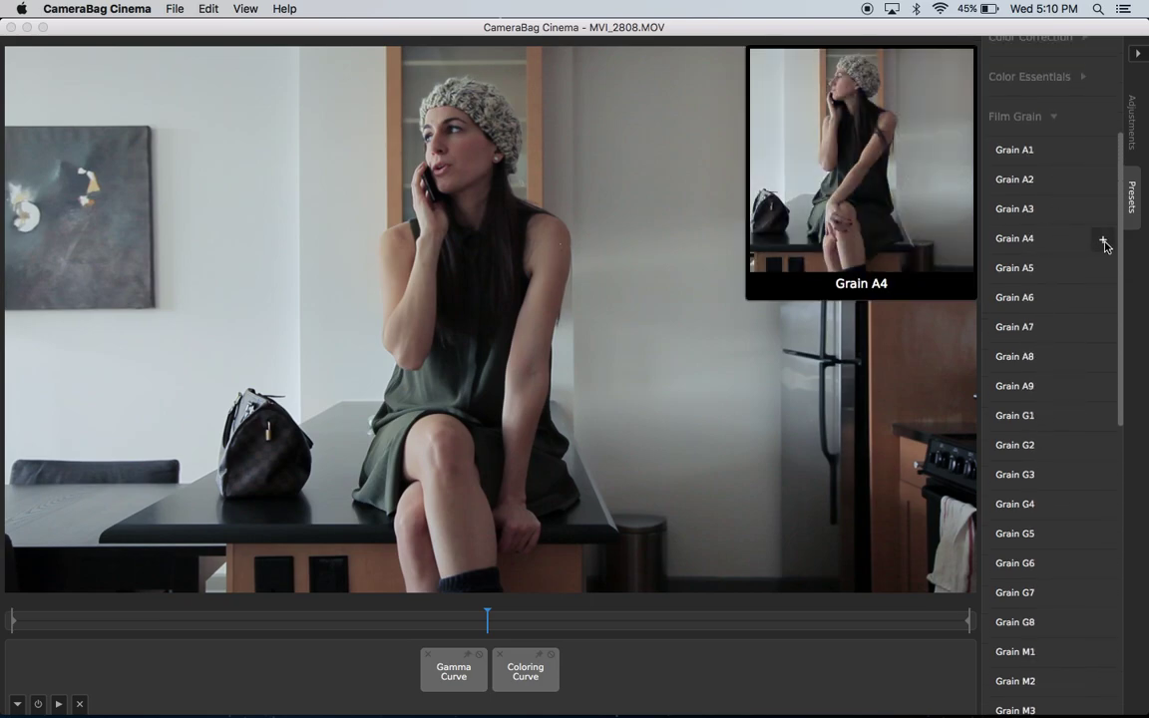
Try the Grain A2, A4 and A6 presets, removing each again.
click(1048, 180)
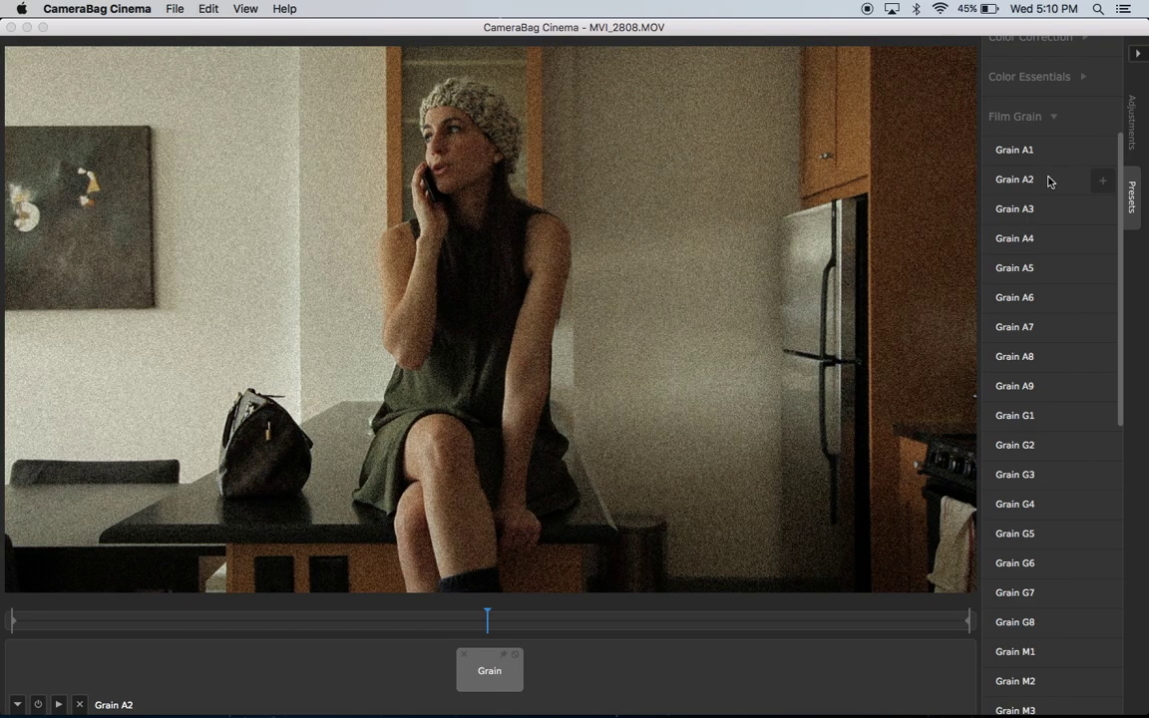
key(super+z)
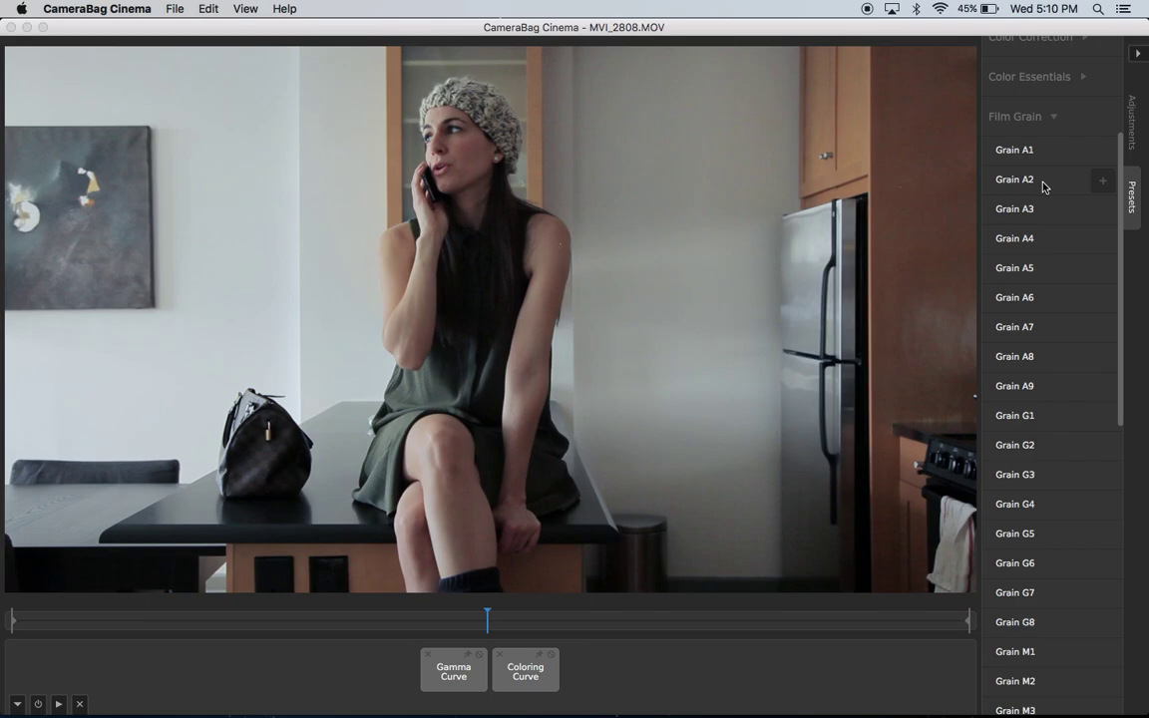
mouse_move(1099, 157)
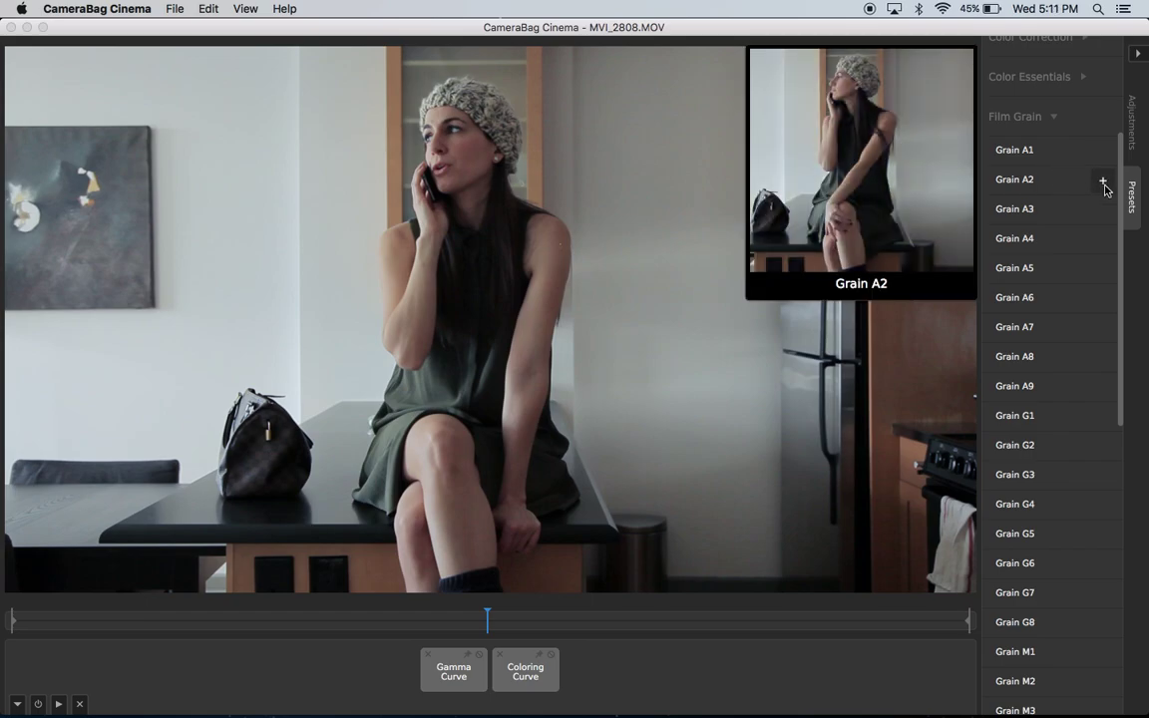
click(1104, 182)
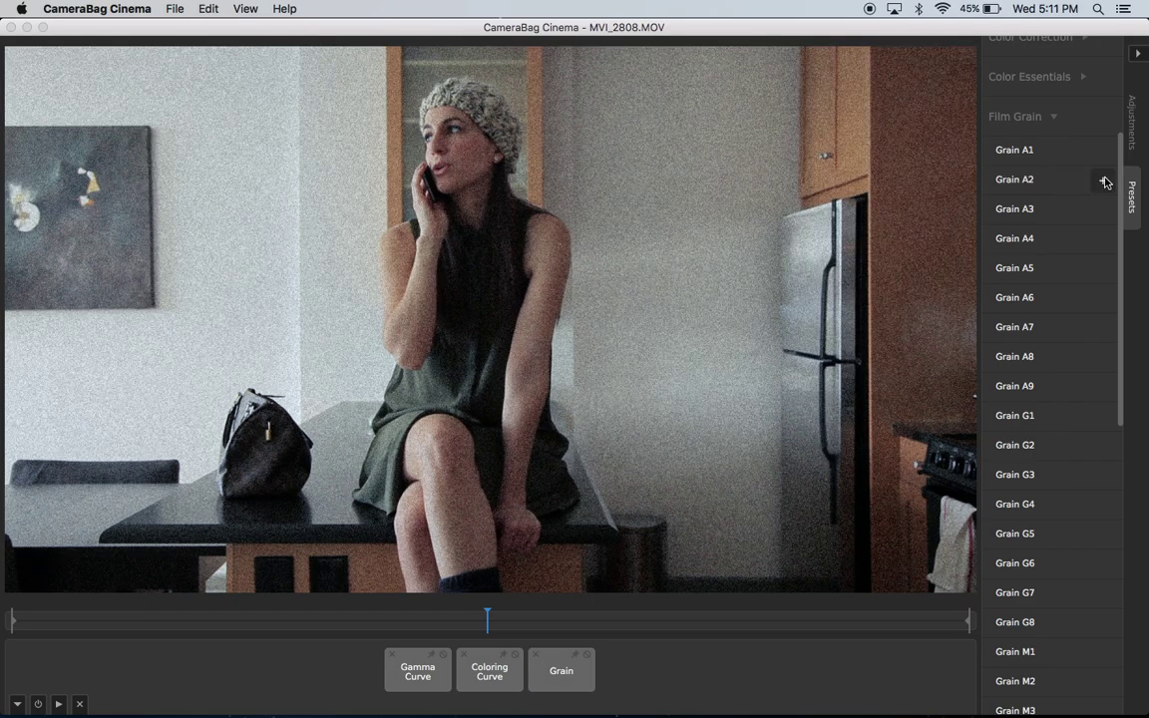
key(super+z)
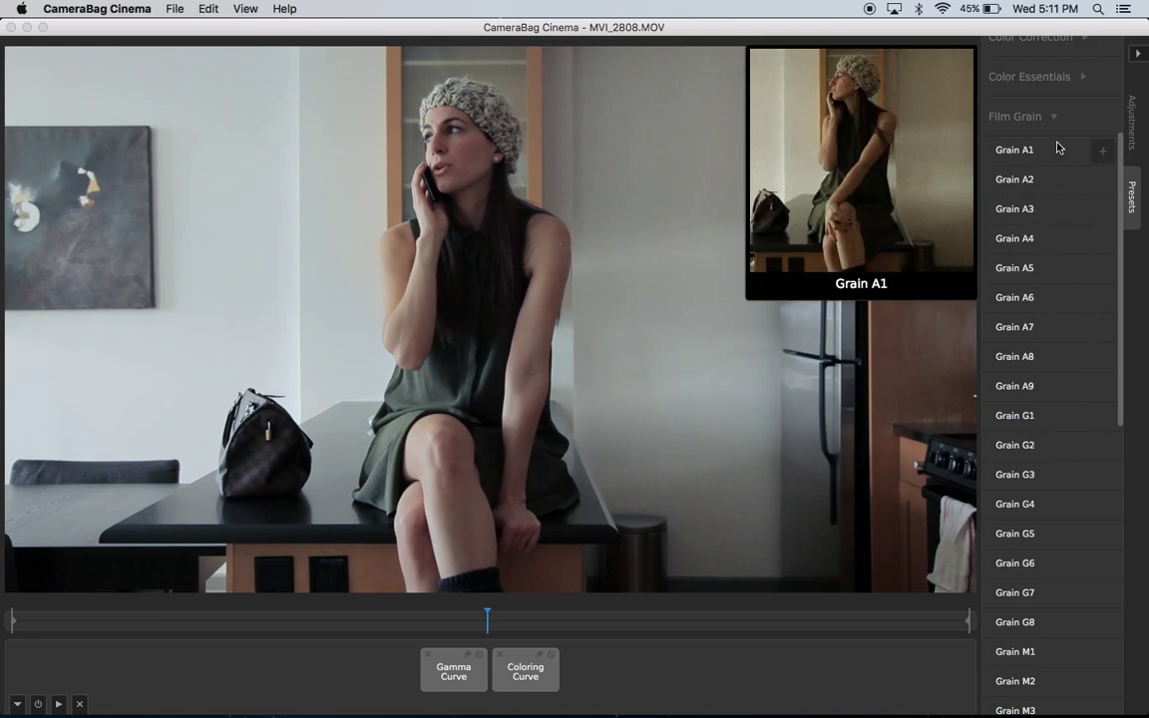
click(1104, 241)
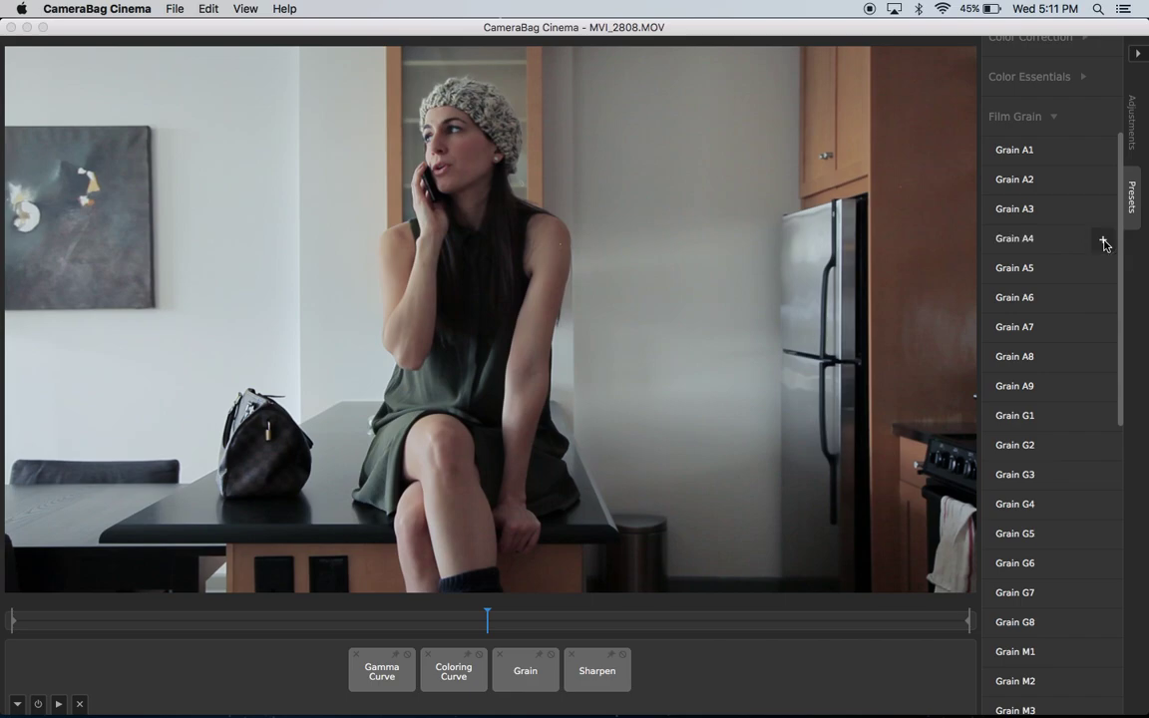
click(1103, 241)
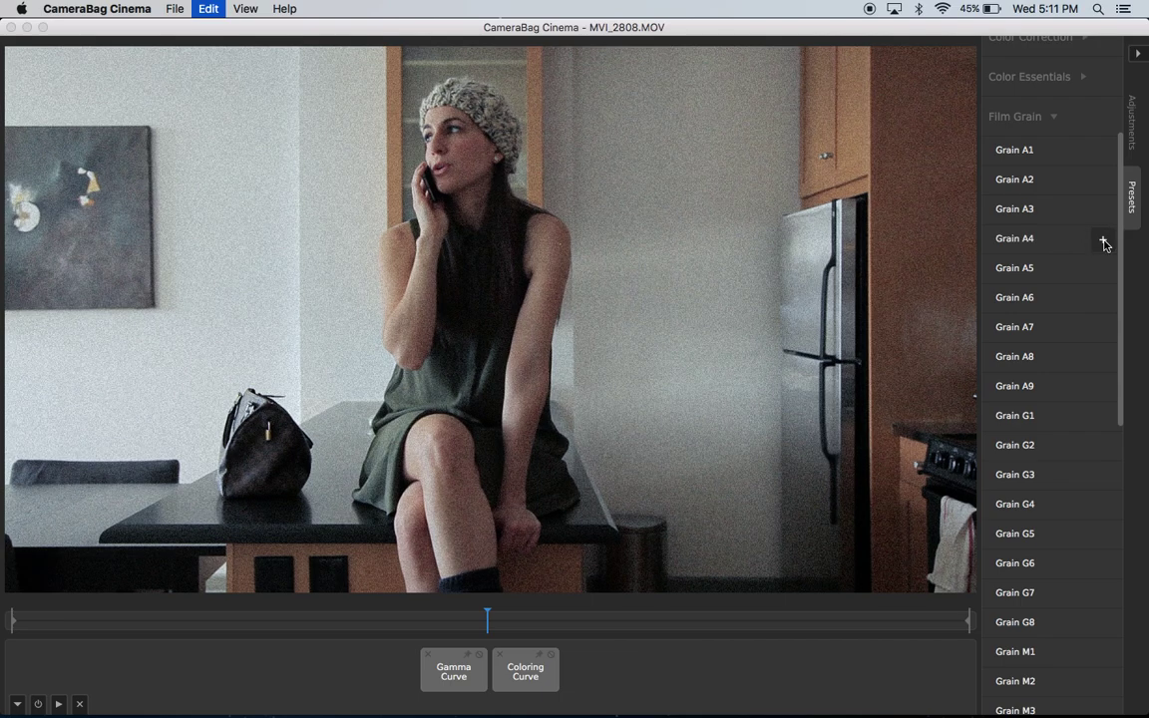
click(1103, 301)
click(1103, 301)
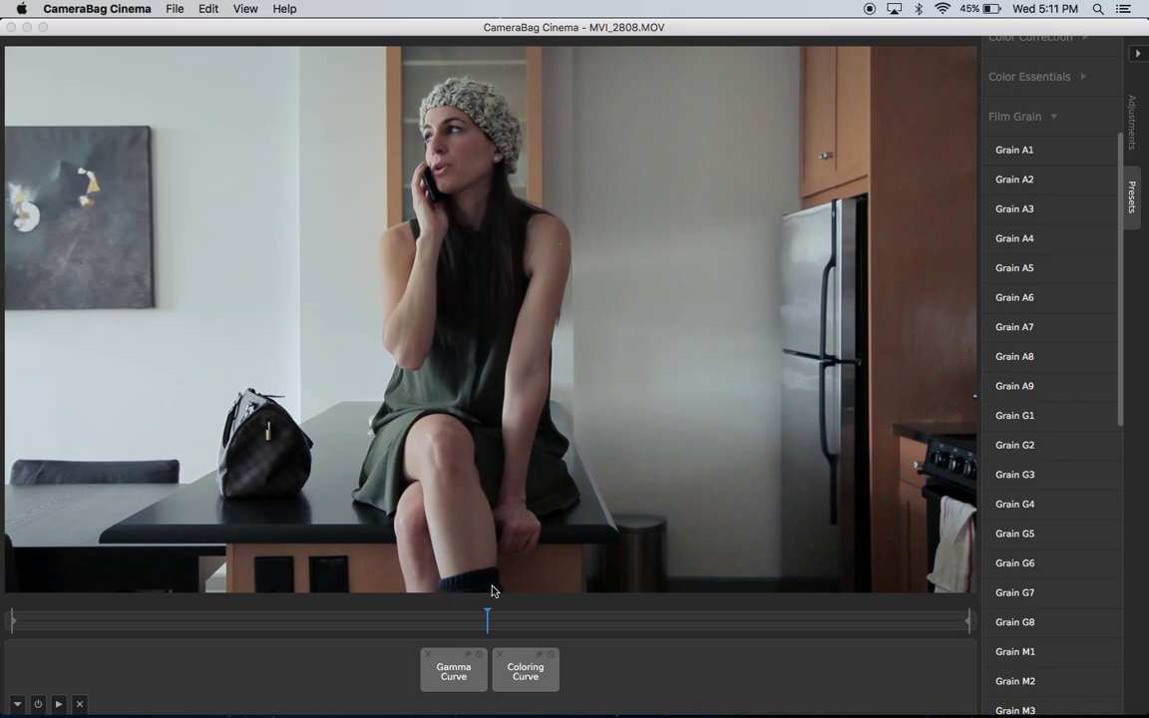
Pin the Gamma Curve and Coloring Curve adjustments in place.
click(467, 655)
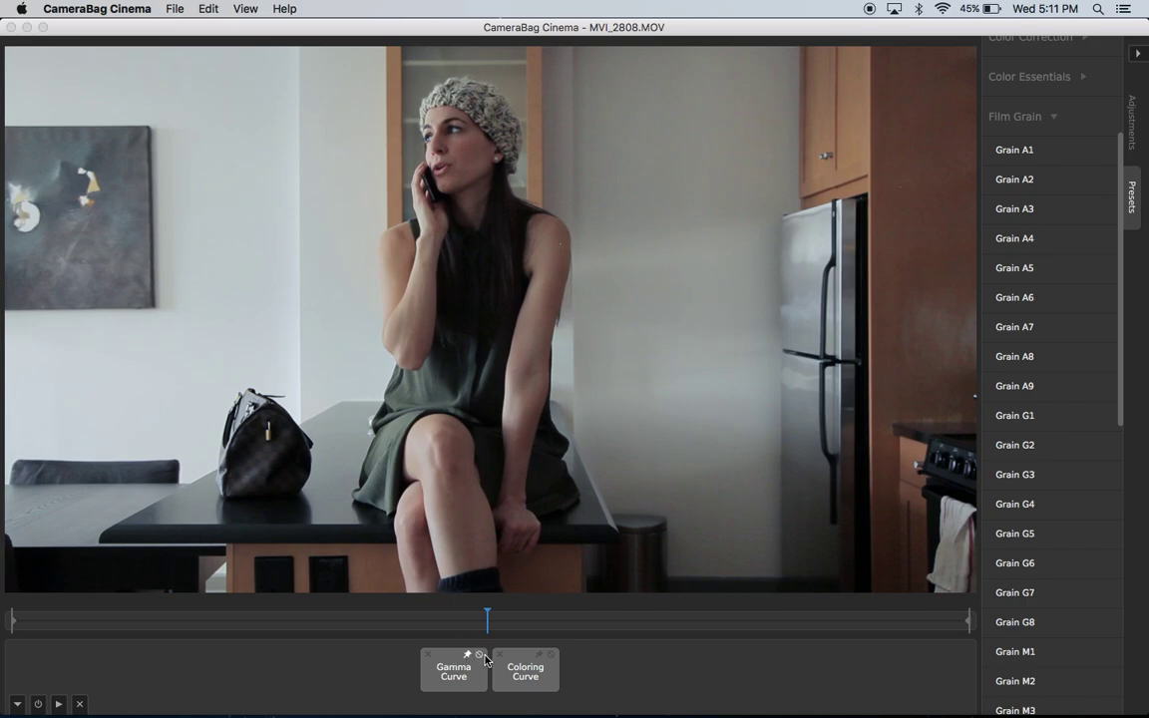
click(538, 655)
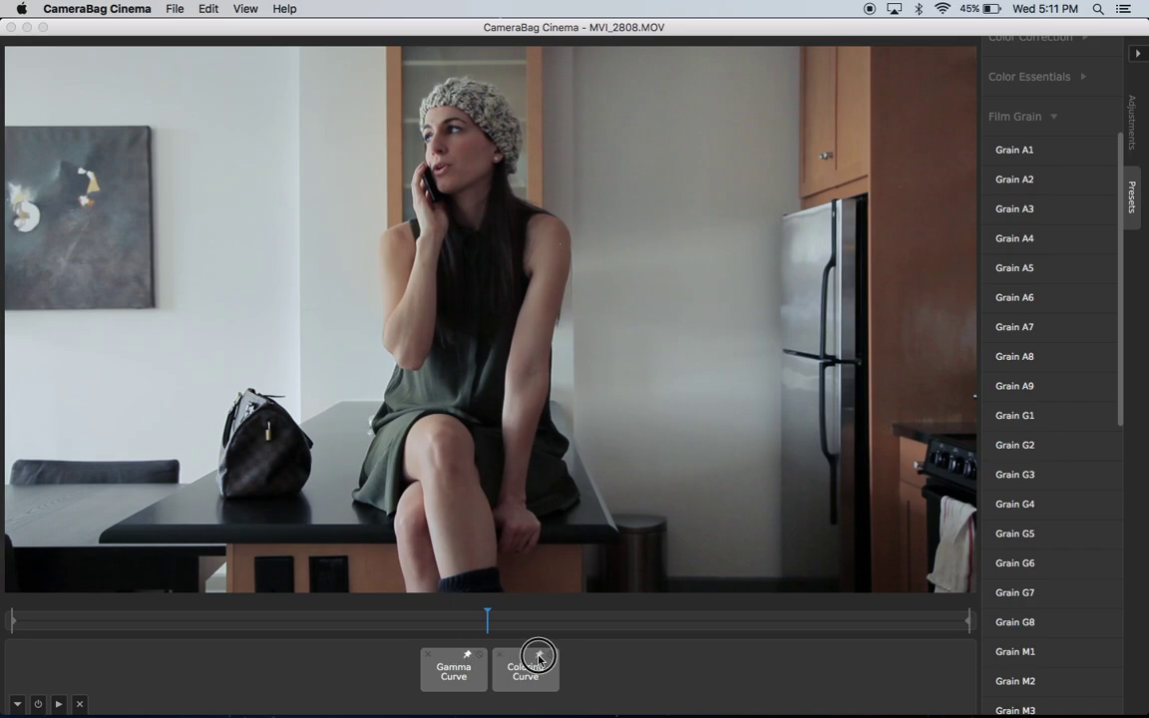
click(456, 673)
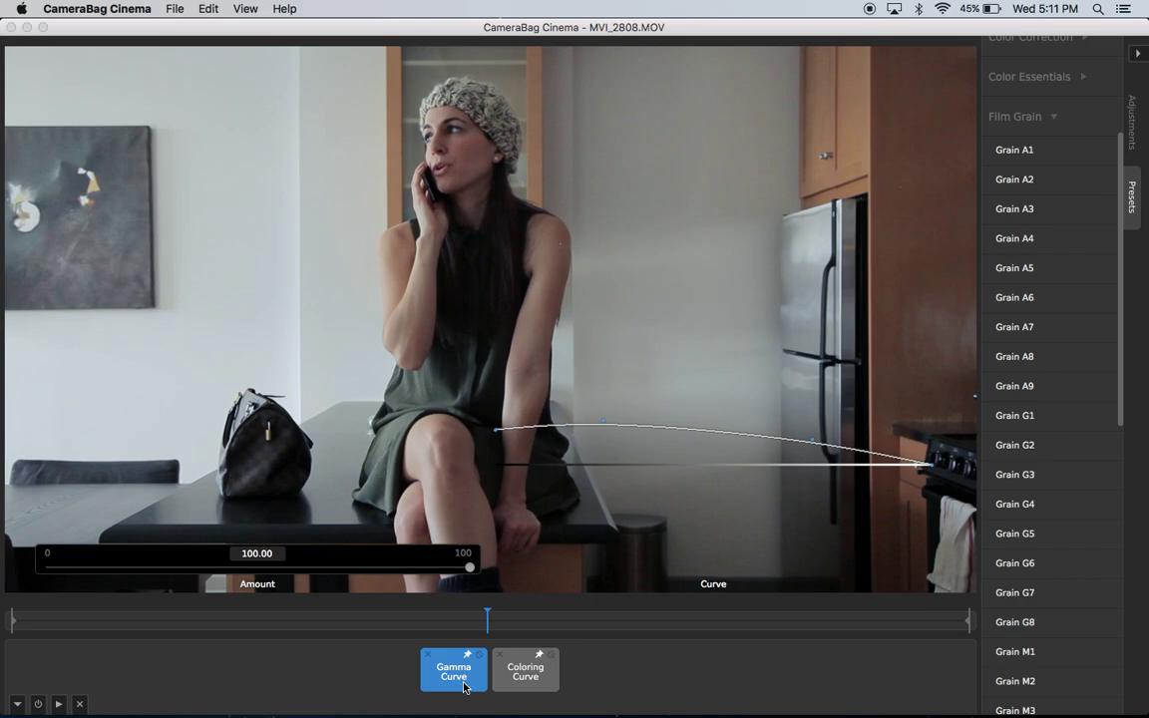
click(523, 678)
click(587, 680)
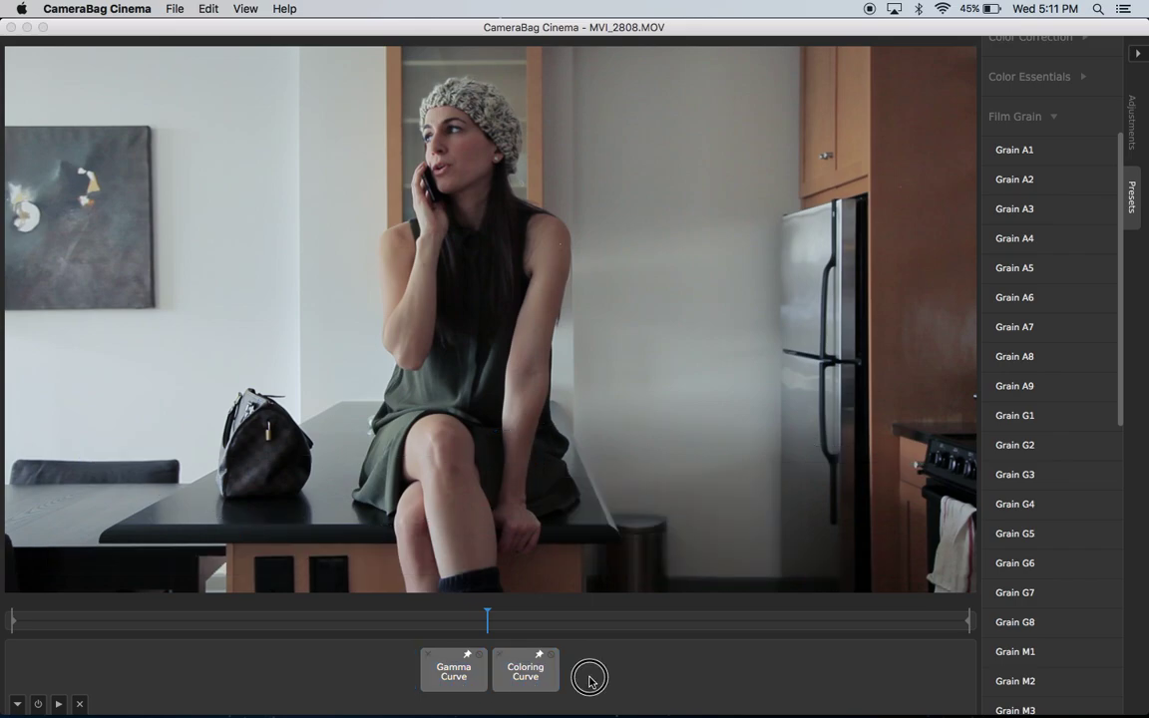
Audition grain presets A1 through G1, settling on Grain G2.
click(1033, 333)
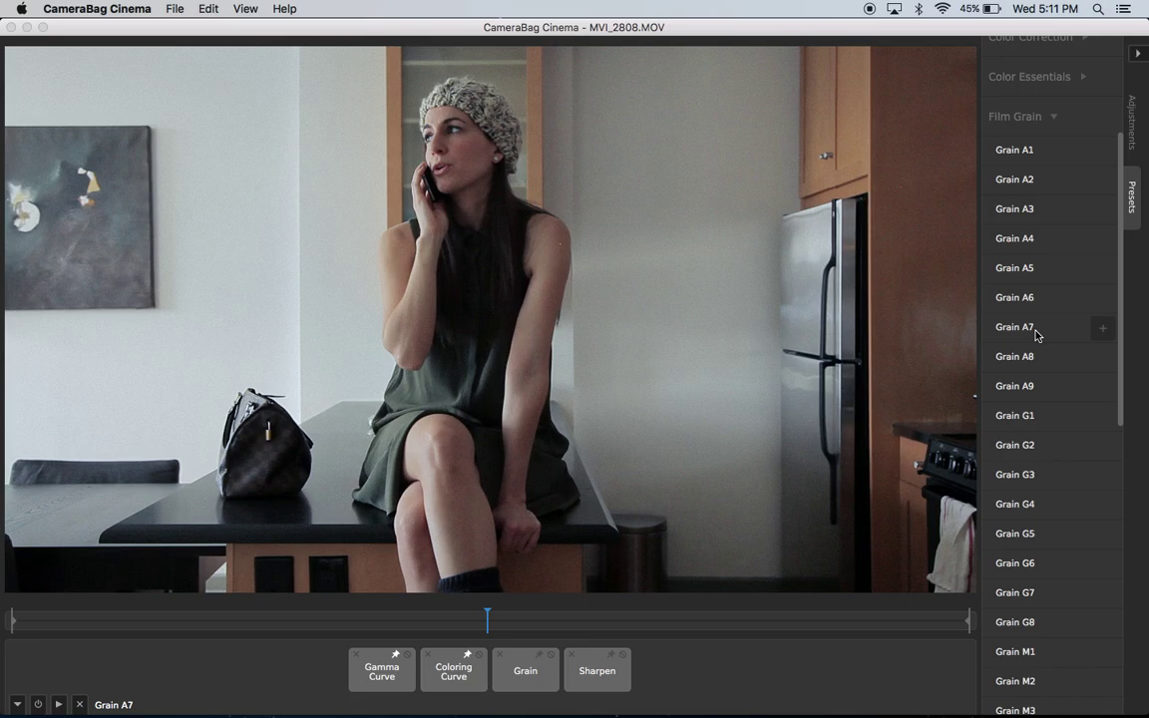
click(1037, 271)
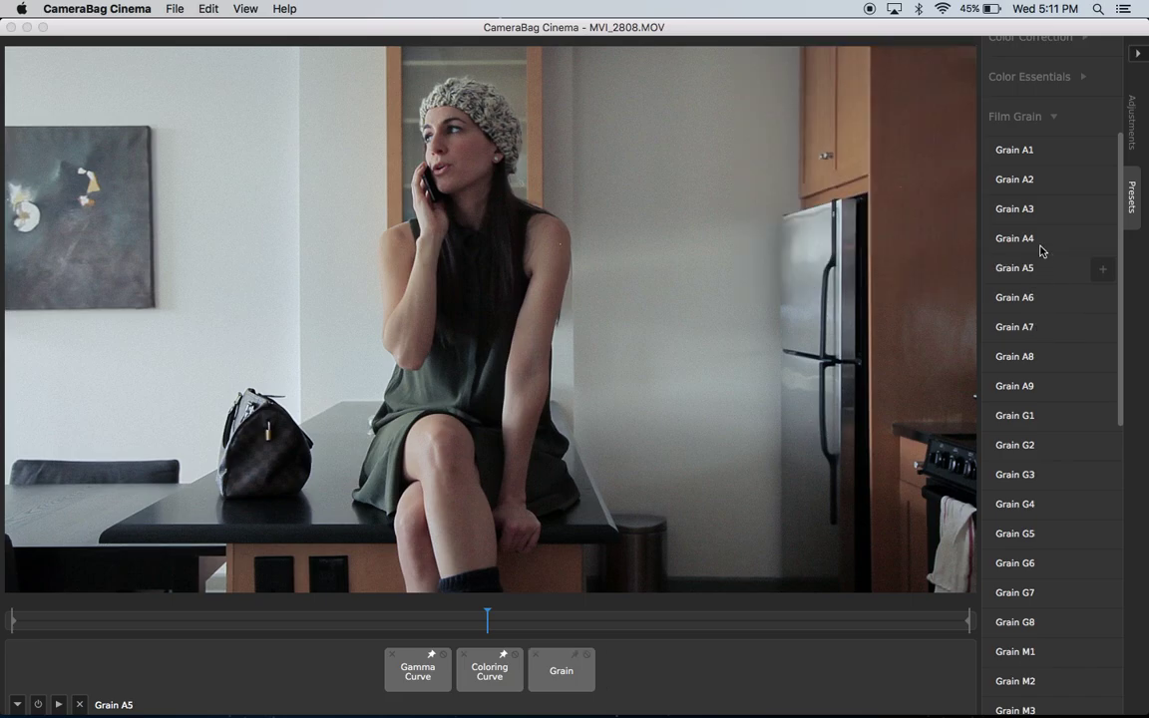
click(1047, 216)
click(1046, 179)
click(1045, 152)
click(1047, 346)
click(1046, 415)
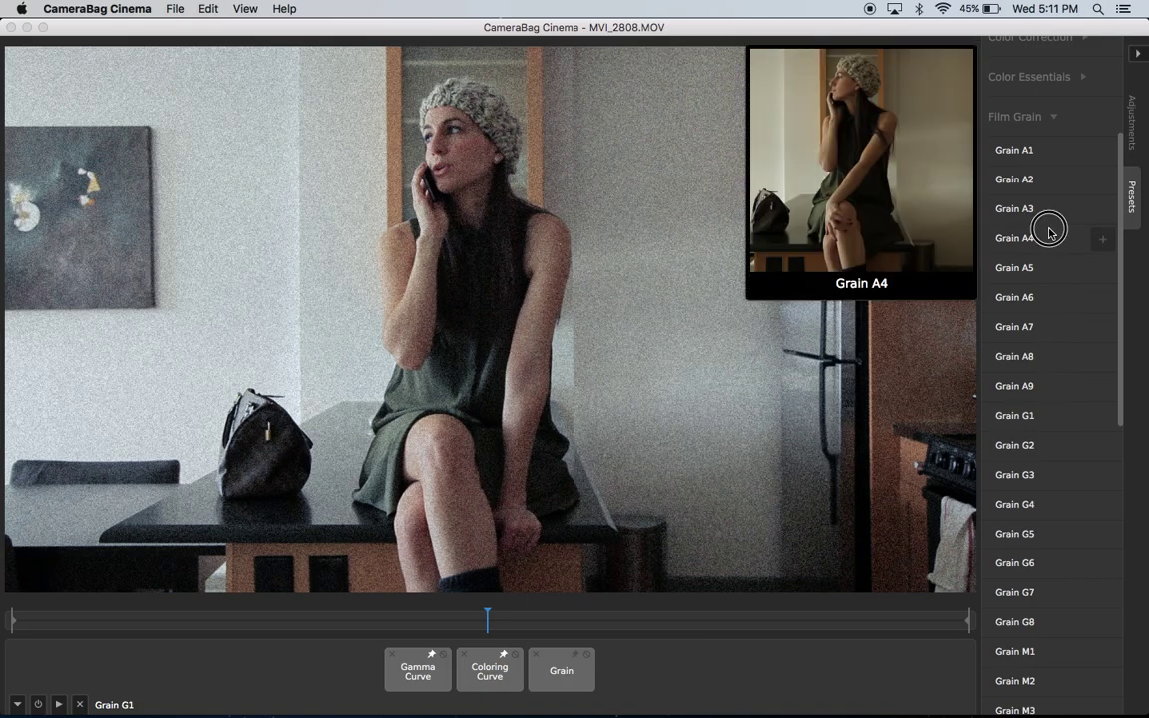
click(1046, 236)
click(1051, 152)
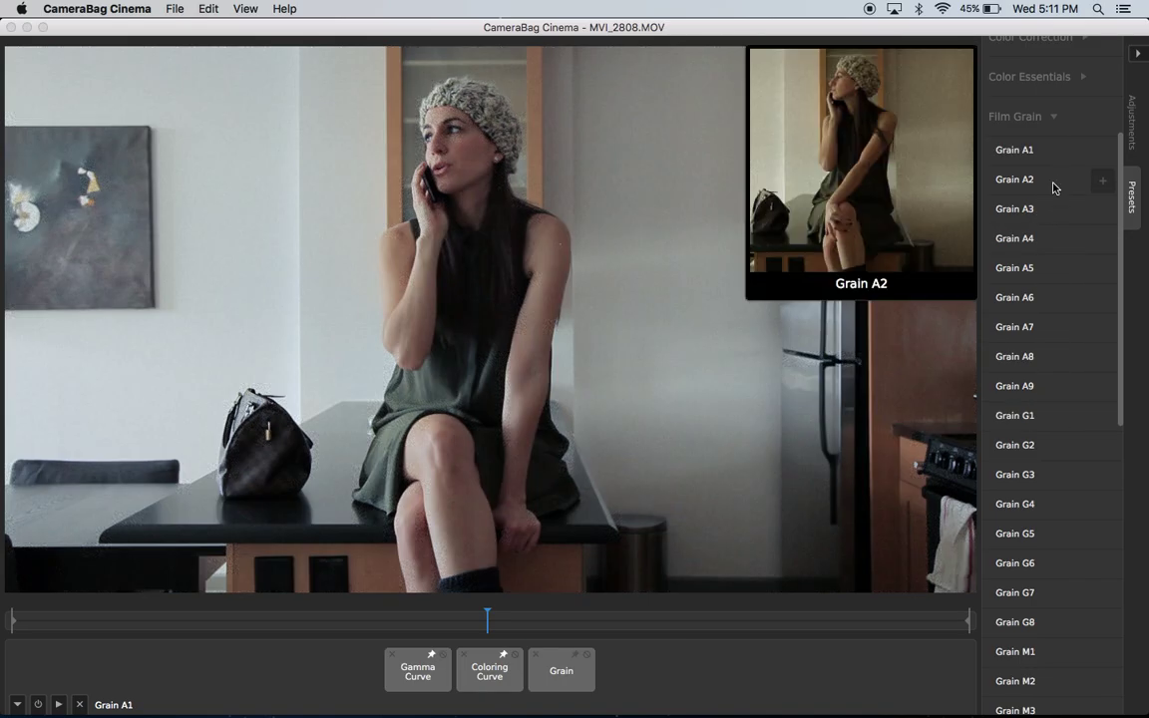
click(1051, 183)
click(1050, 162)
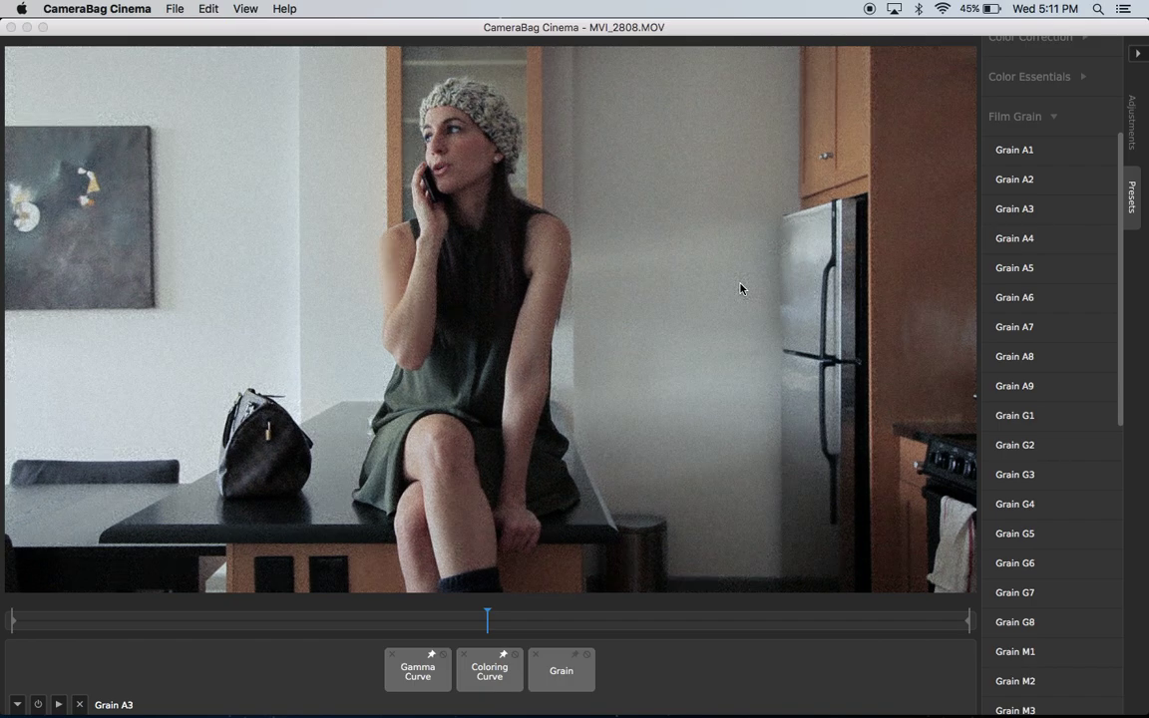
key(Down)
key(Down)
key(Down)
key(Down)
key(Down)
key(Down)
key(Down)
key(Down)
key(Up)
Magnify and pan the video preview to inspect the current grain up close.
click(336, 286)
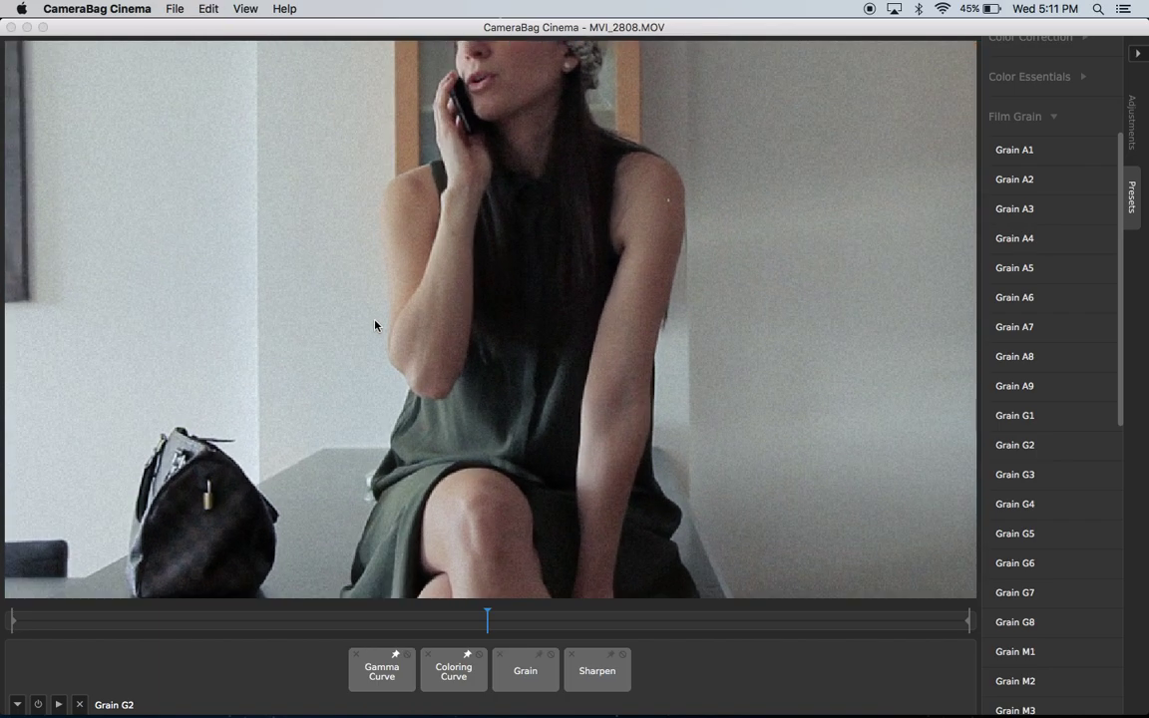
drag(385, 328, 441, 299)
click(394, 320)
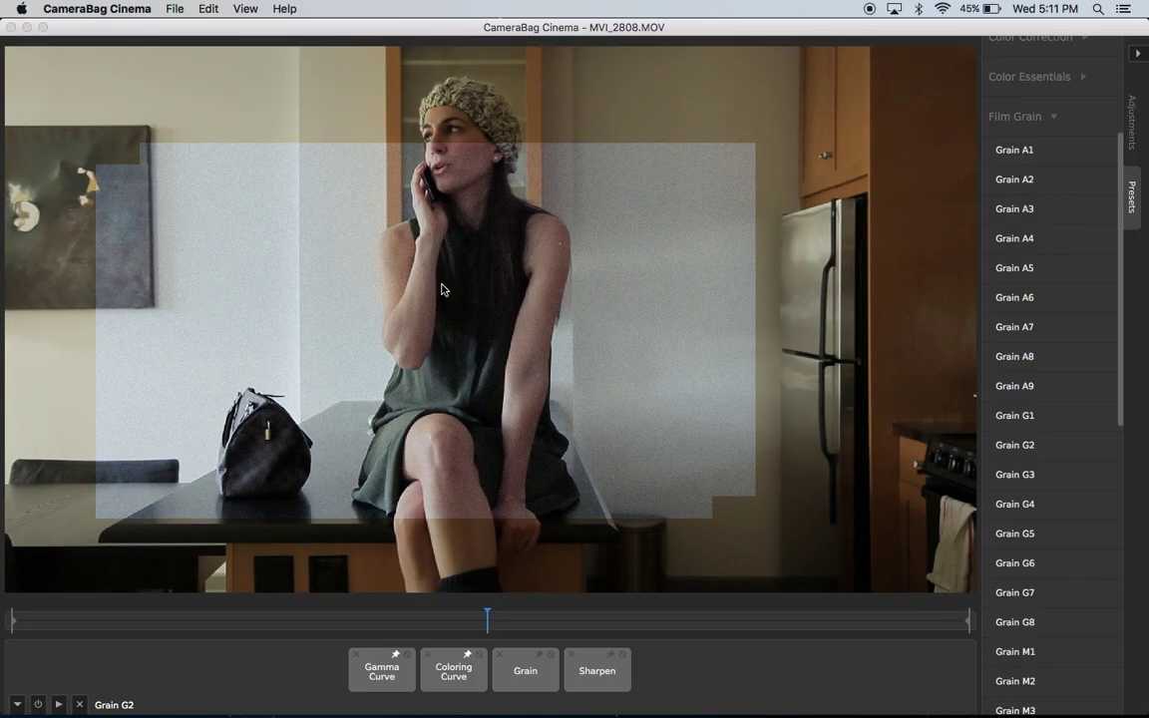
click(394, 321)
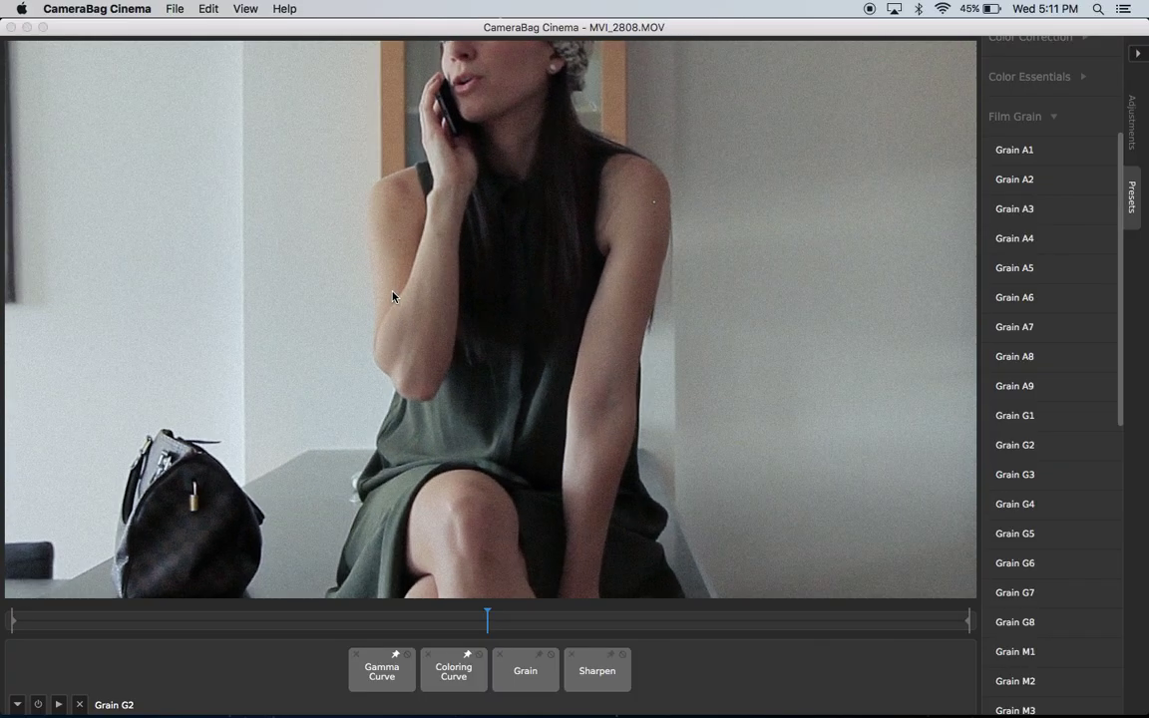
drag(396, 320, 636, 284)
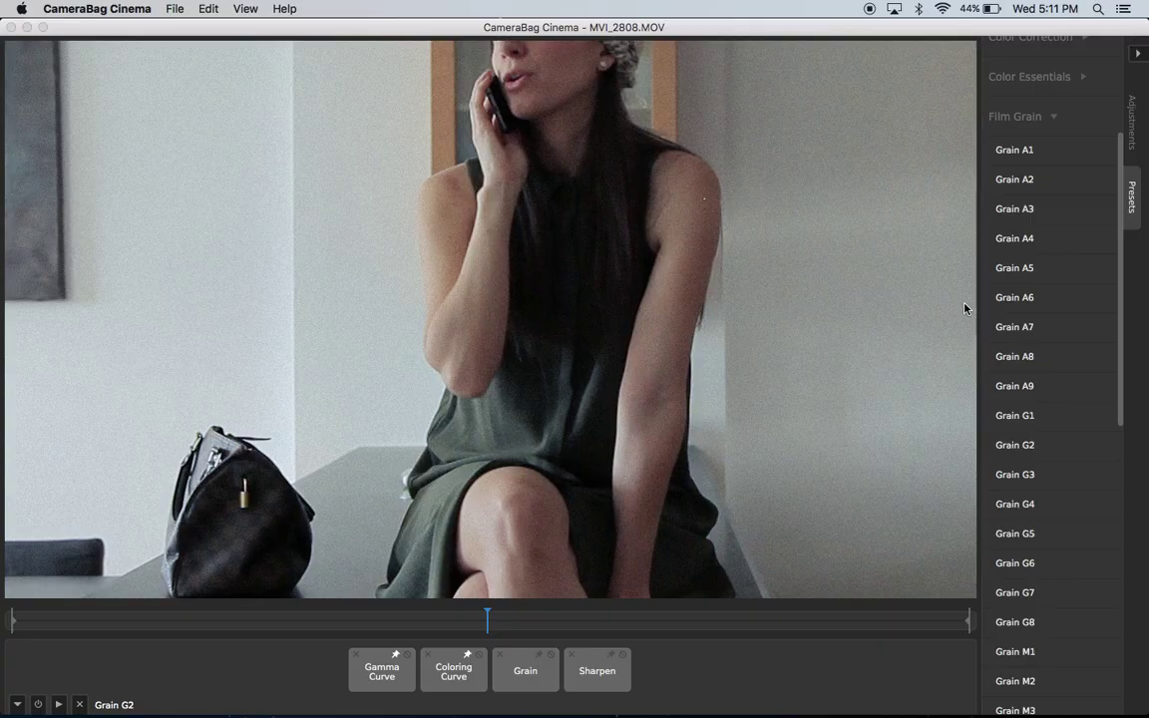
Step through the Film Grain presets (G5, G8, M3, M6) and return to Grain G3.
key(Down)
key(Down)
key(Down)
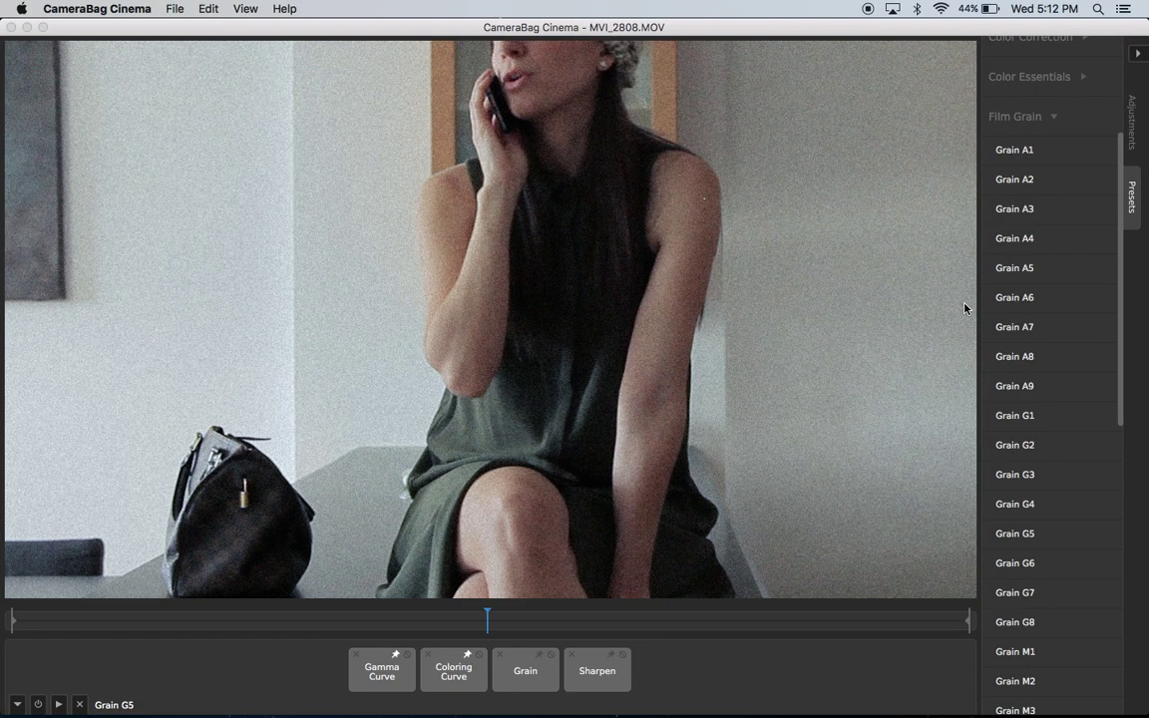
key(Down)
key(Down)
key(Down)
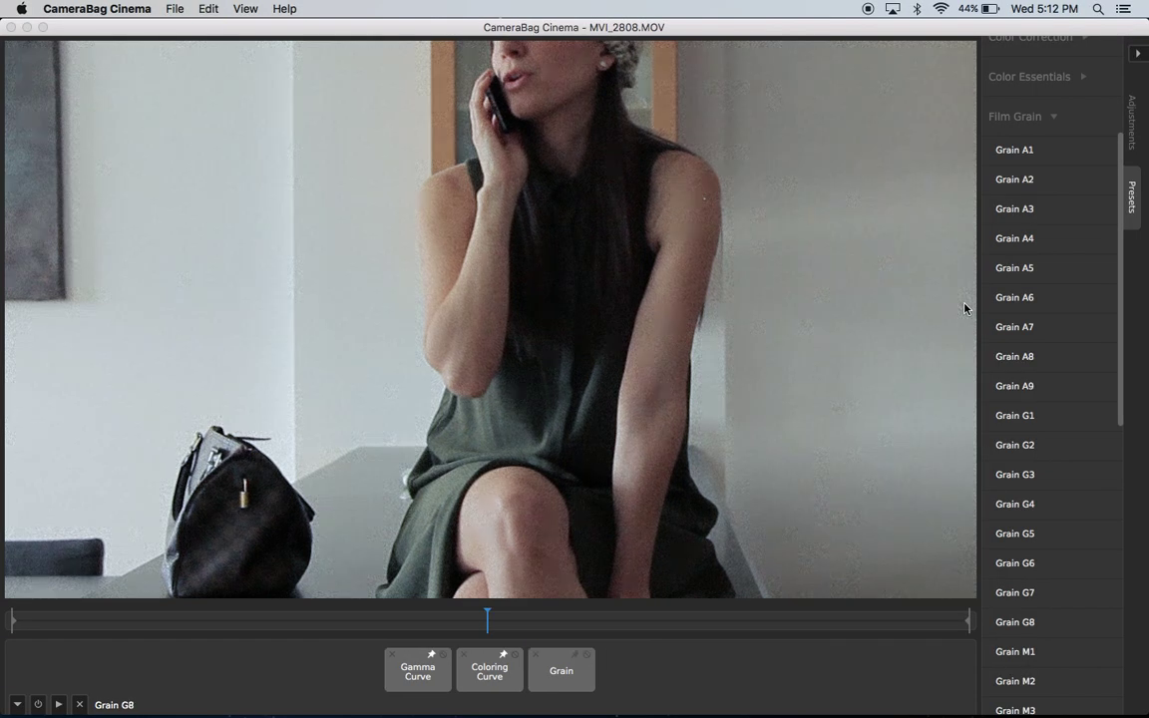
key(Down)
key(Down)
key(Down)
key(Down)
key(Down)
key(Down)
key(Down)
key(Down)
key(Down)
key(Down)
key(Up)
key(Up)
key(Up)
key(Up)
key(Up)
key(Up)
key(Up)
key(Down)
key(Down)
key(Down)
key(super+z)
key(super+z)
key(super+z)
key(super+z)
key(super+z)
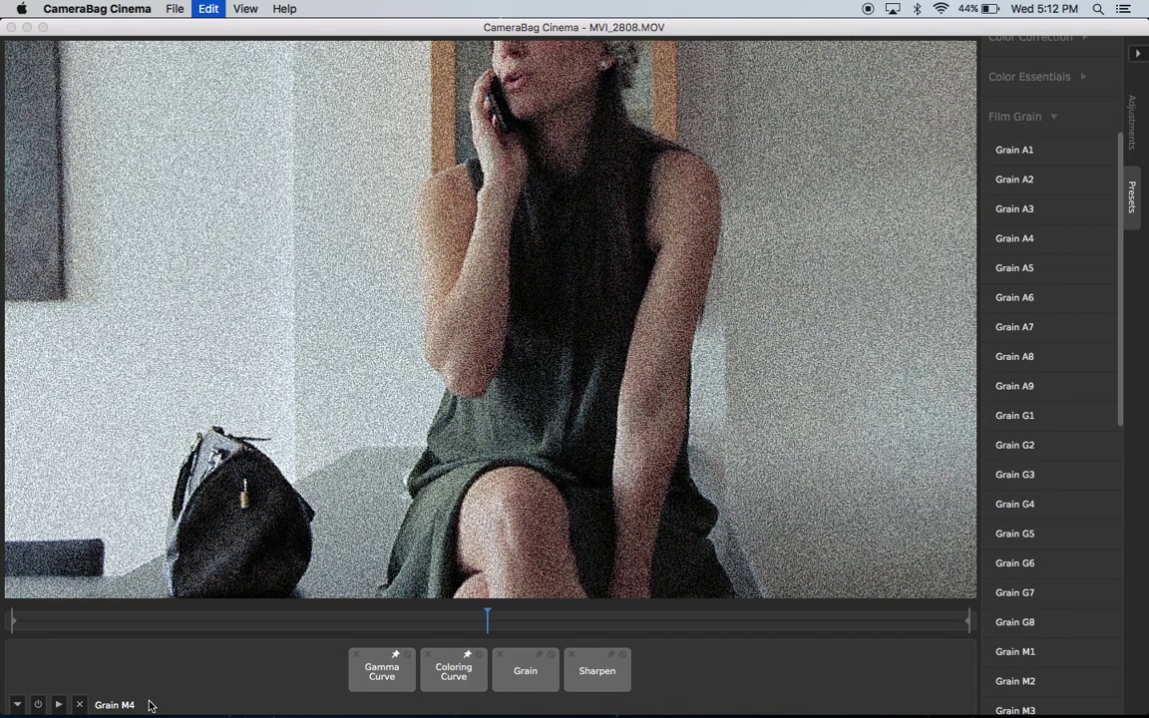
key(super+z)
key(super+z)
key(super+z)
key(super+z)
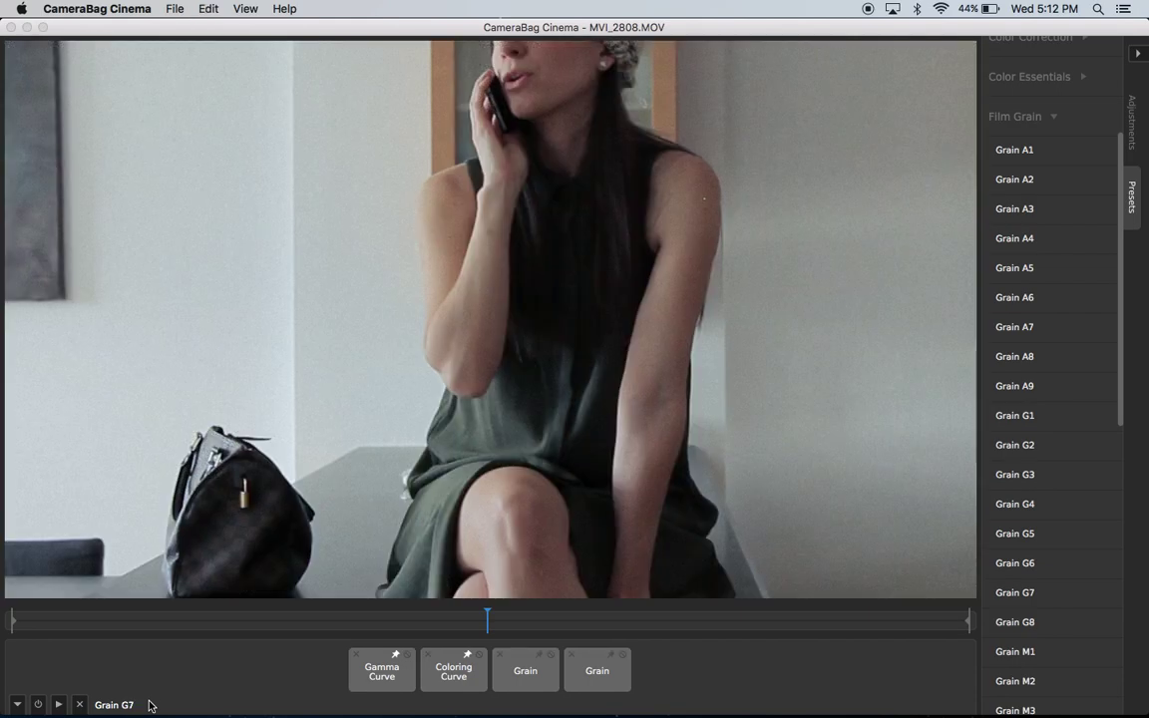
key(super+z)
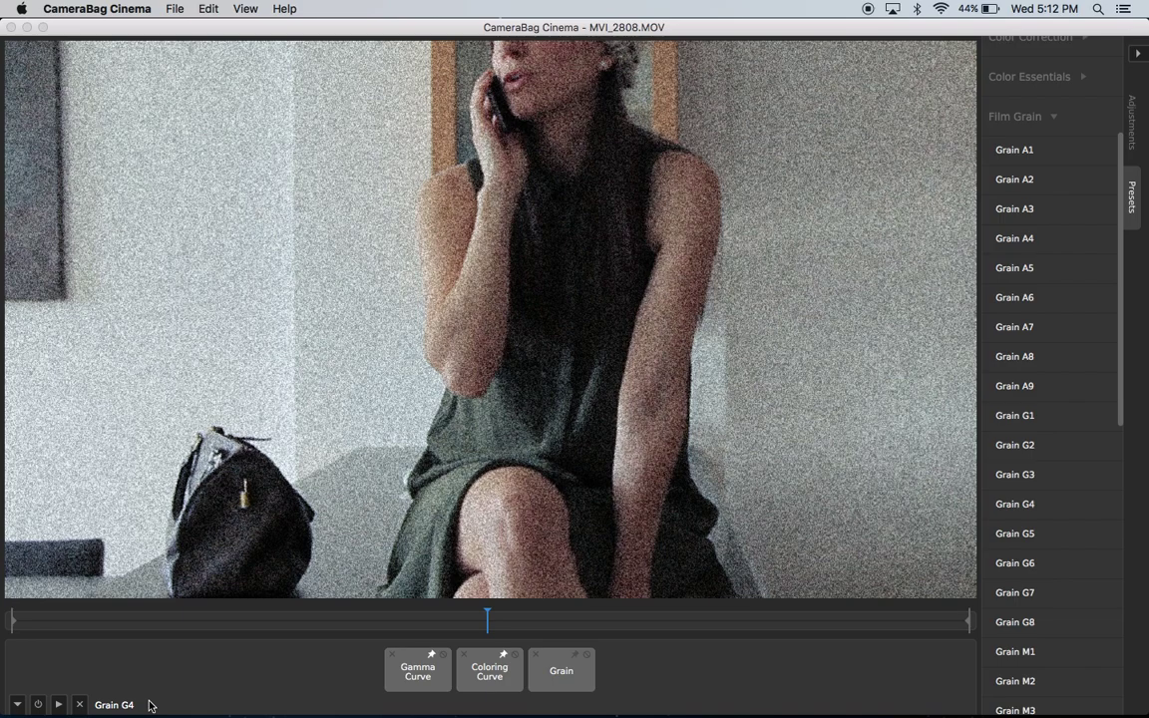
key(super+z)
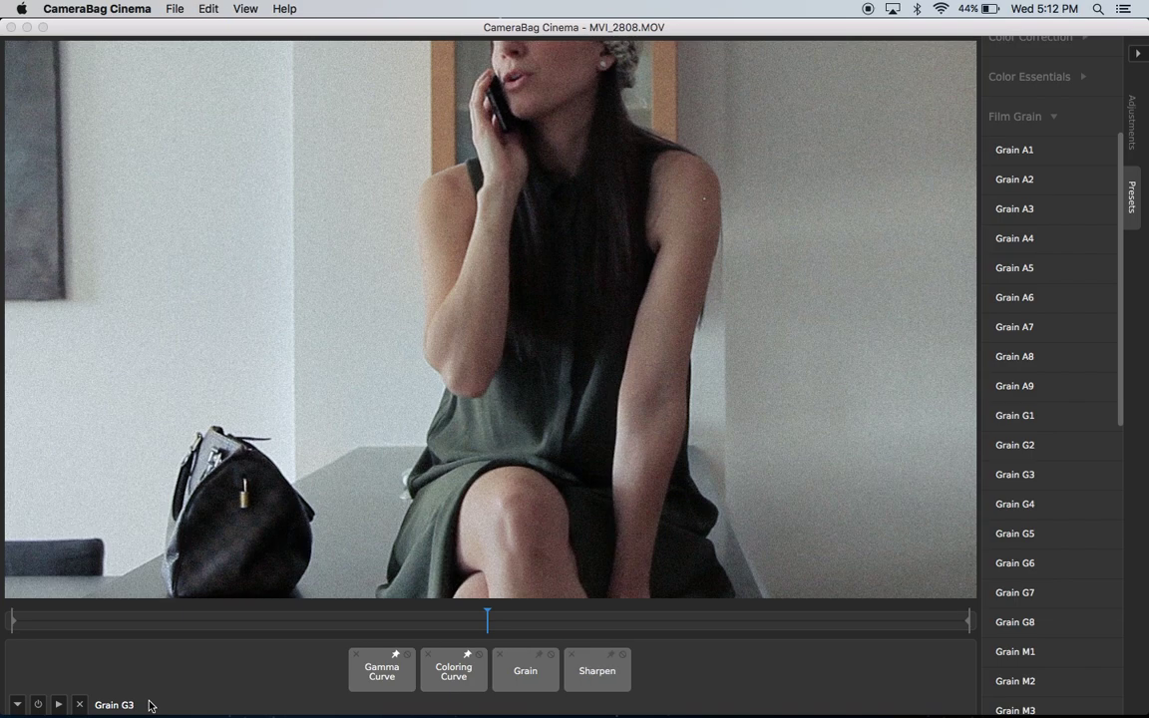
Lower the Grain amount to 18.82 and review its Amount, Scale and Uniformity settings.
click(525, 673)
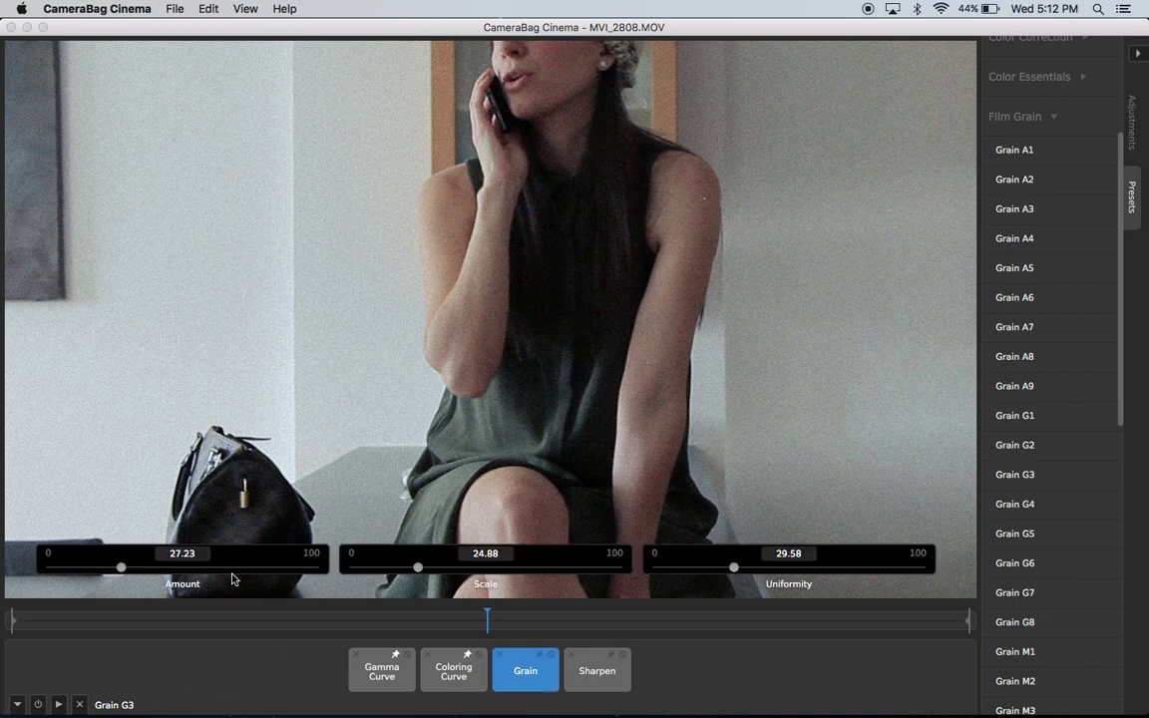
drag(120, 567, 92, 570)
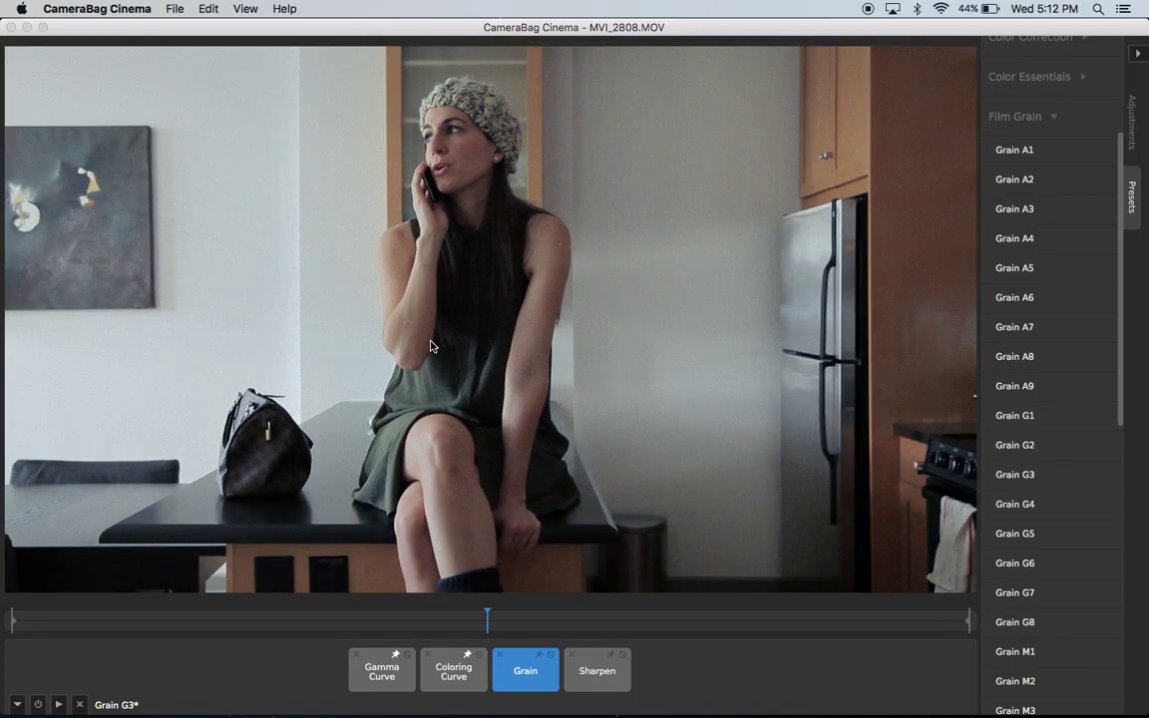
click(536, 690)
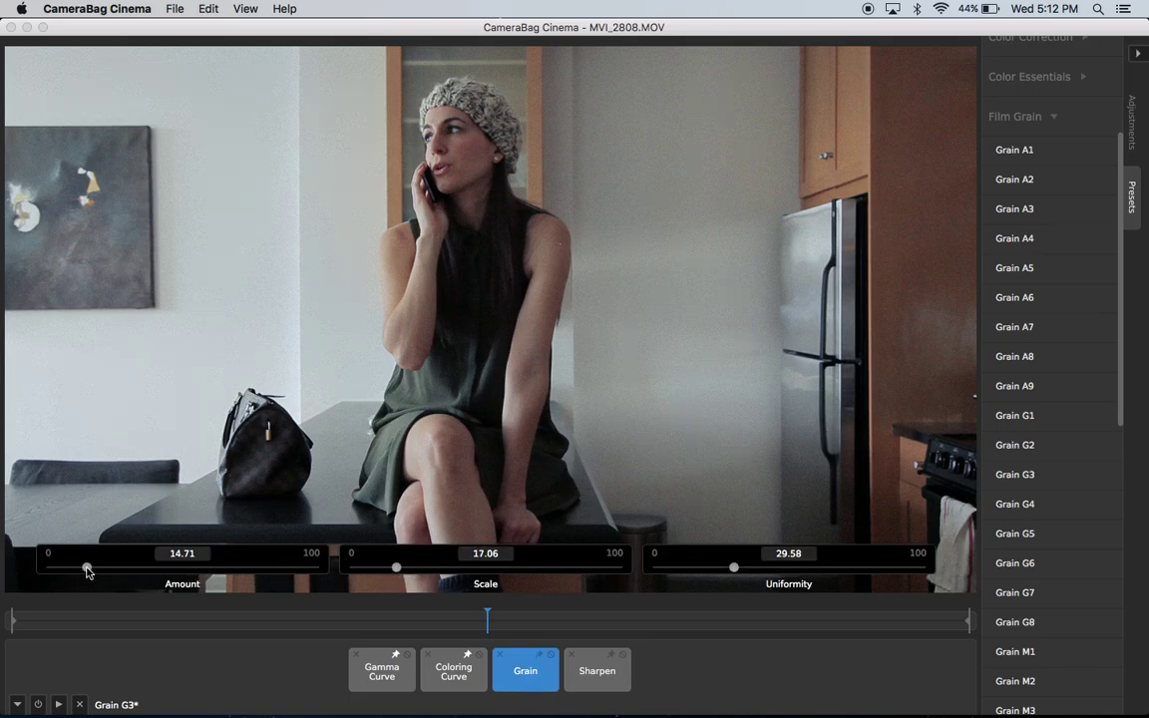
click(282, 664)
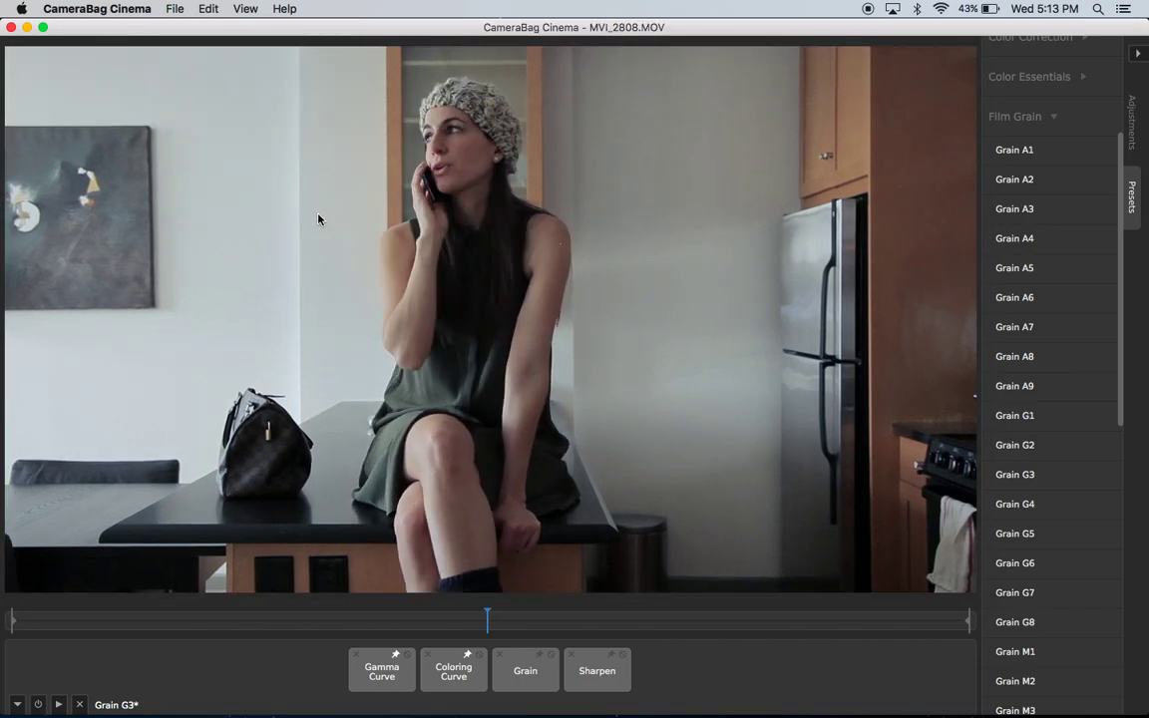
Remove the Grain and Sharpen effects and open the Film Stock Motion preset list.
click(501, 656)
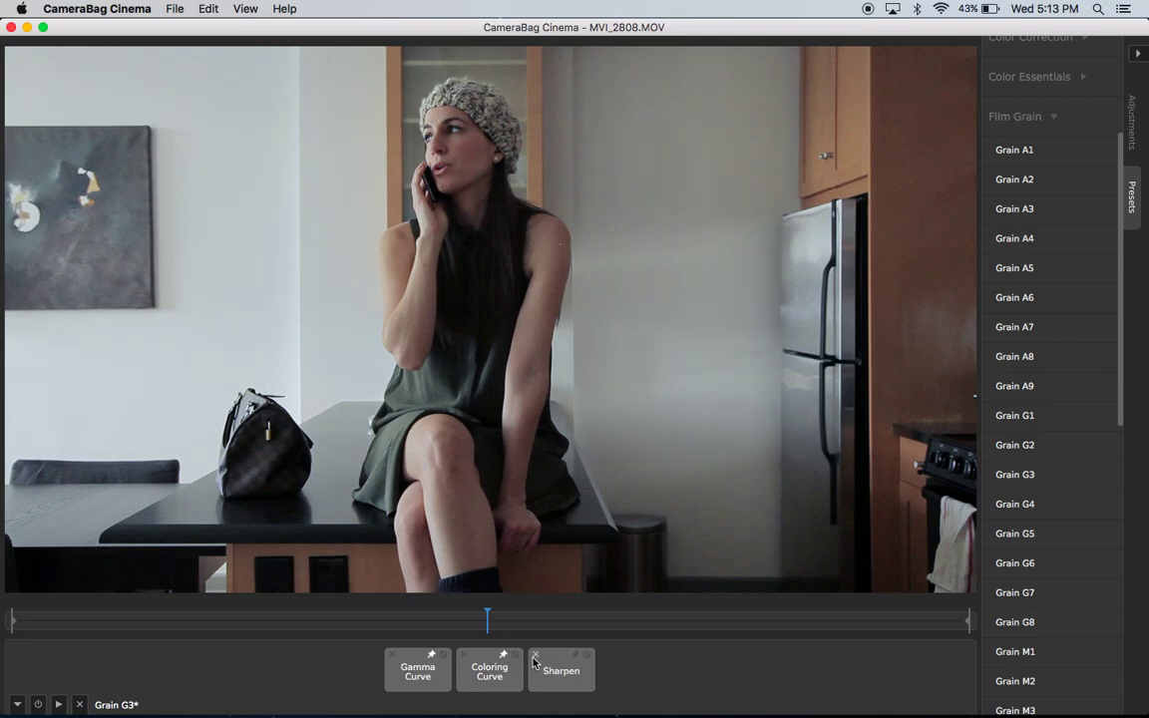
click(535, 656)
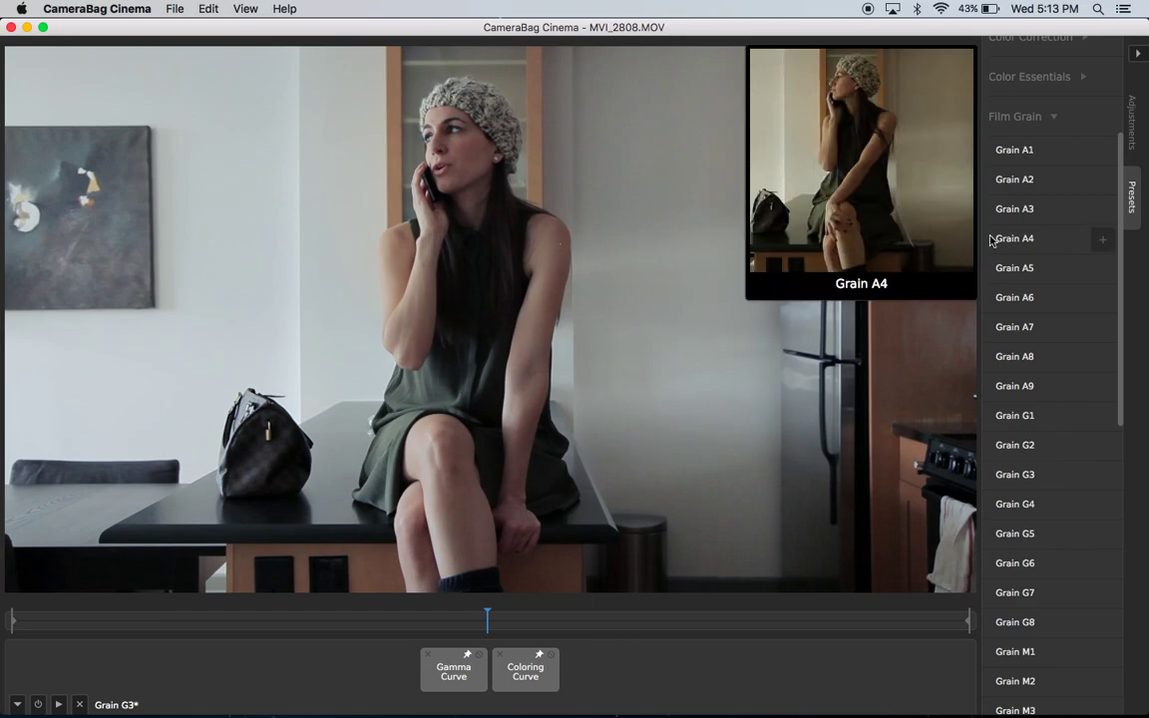
click(1019, 115)
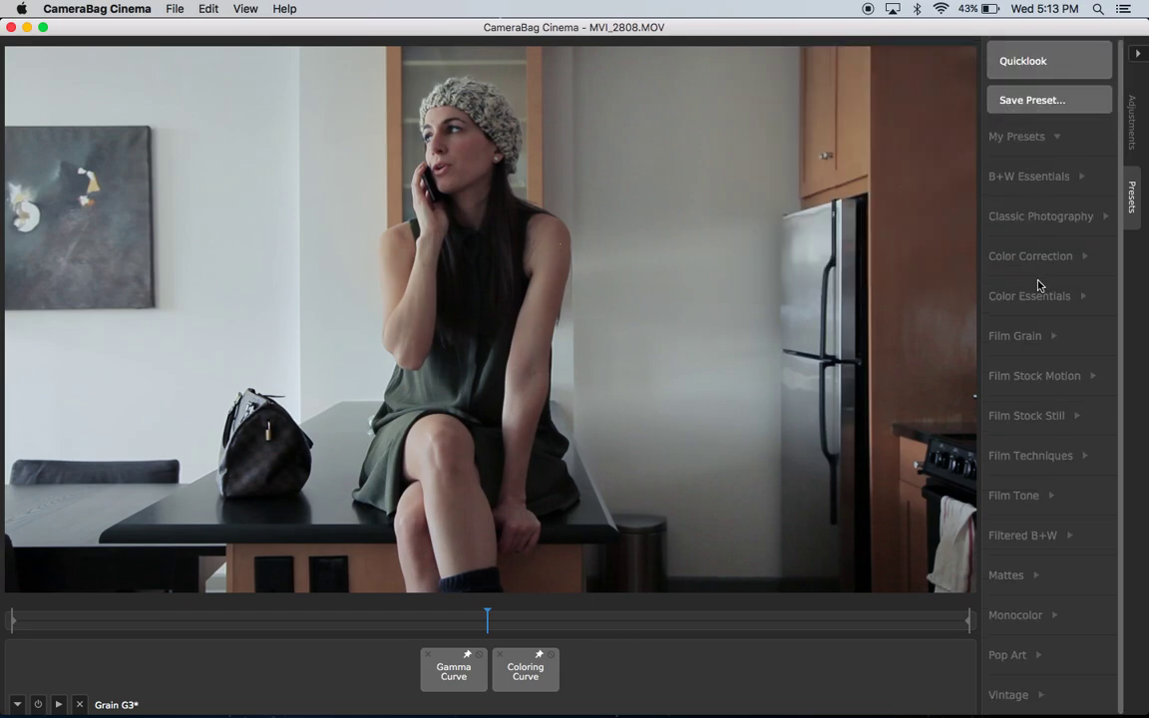
click(1028, 339)
click(1030, 341)
click(1038, 413)
click(1041, 367)
scroll(1043, 354, down, 10)
scroll(1044, 347, down, 10)
scroll(1044, 347, up, 10)
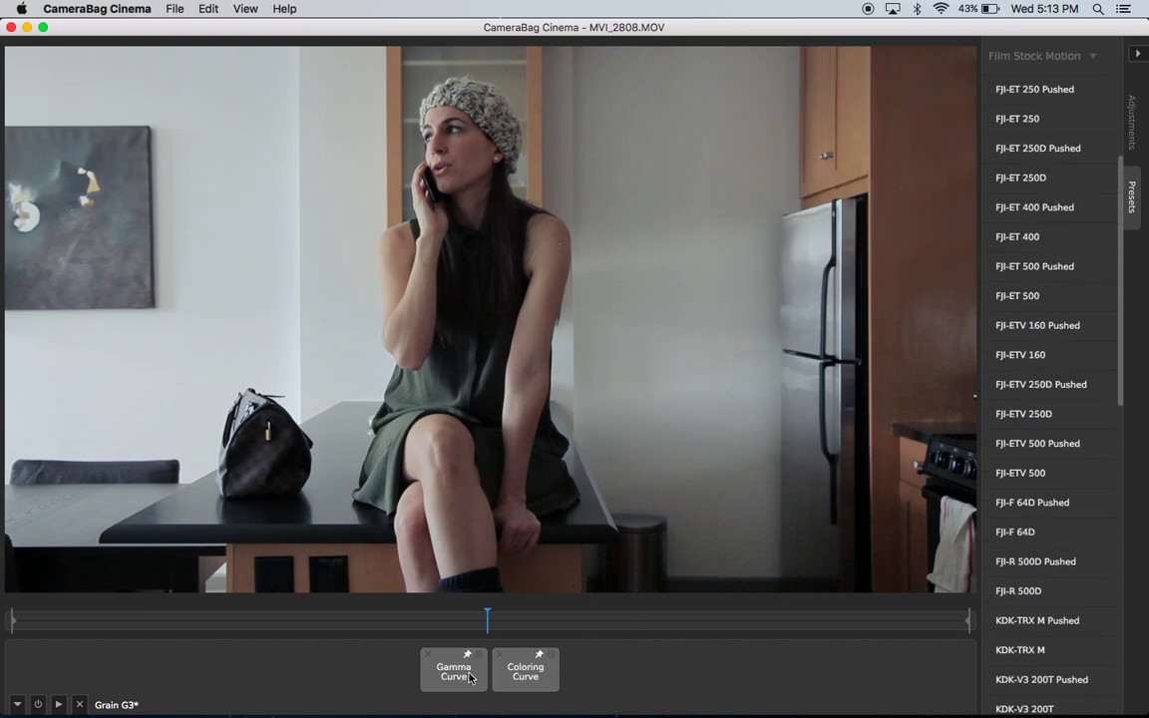
Lower the Gamma Curve amount to about 88.
click(530, 673)
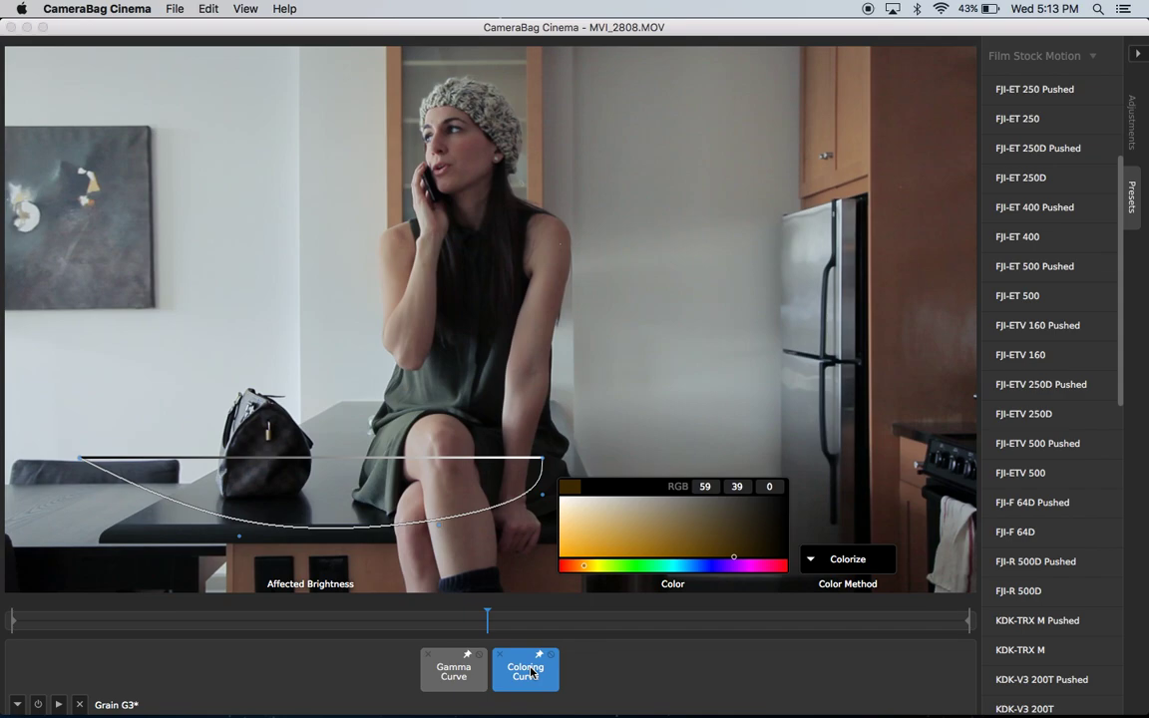
click(484, 678)
drag(445, 571, 419, 568)
click(653, 670)
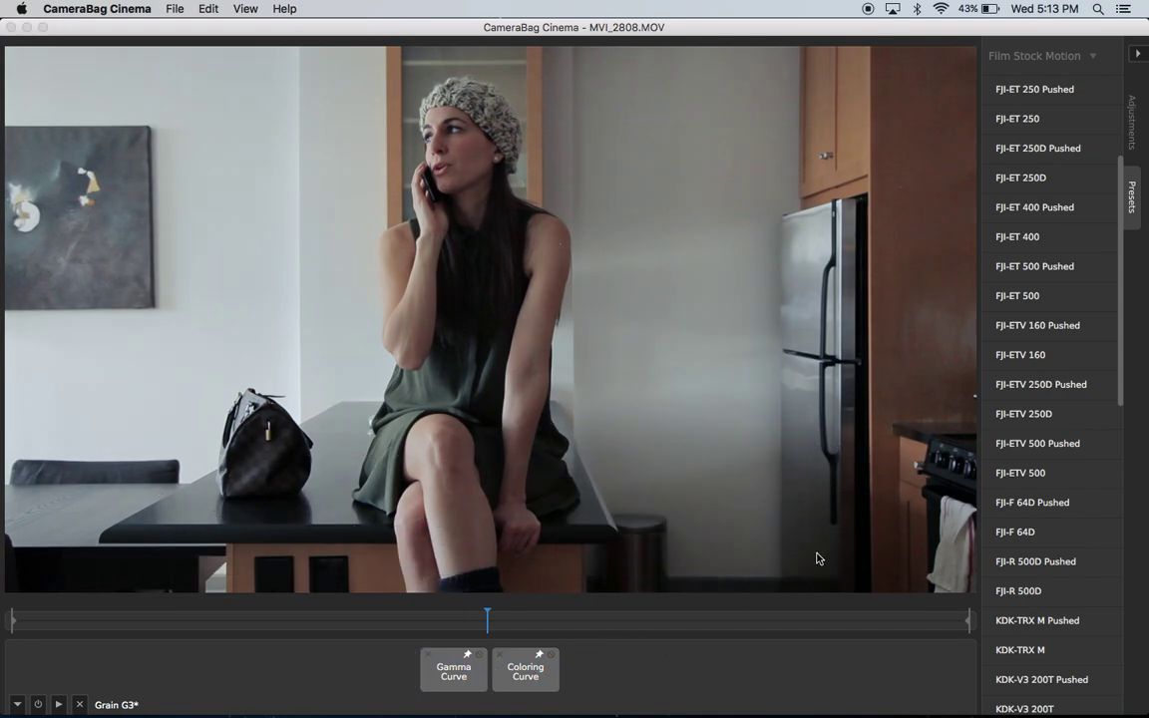
Compare the FJI-ET 250, 250D and 400 looks, settling on FJI-ETV 160 Pushed.
click(1033, 90)
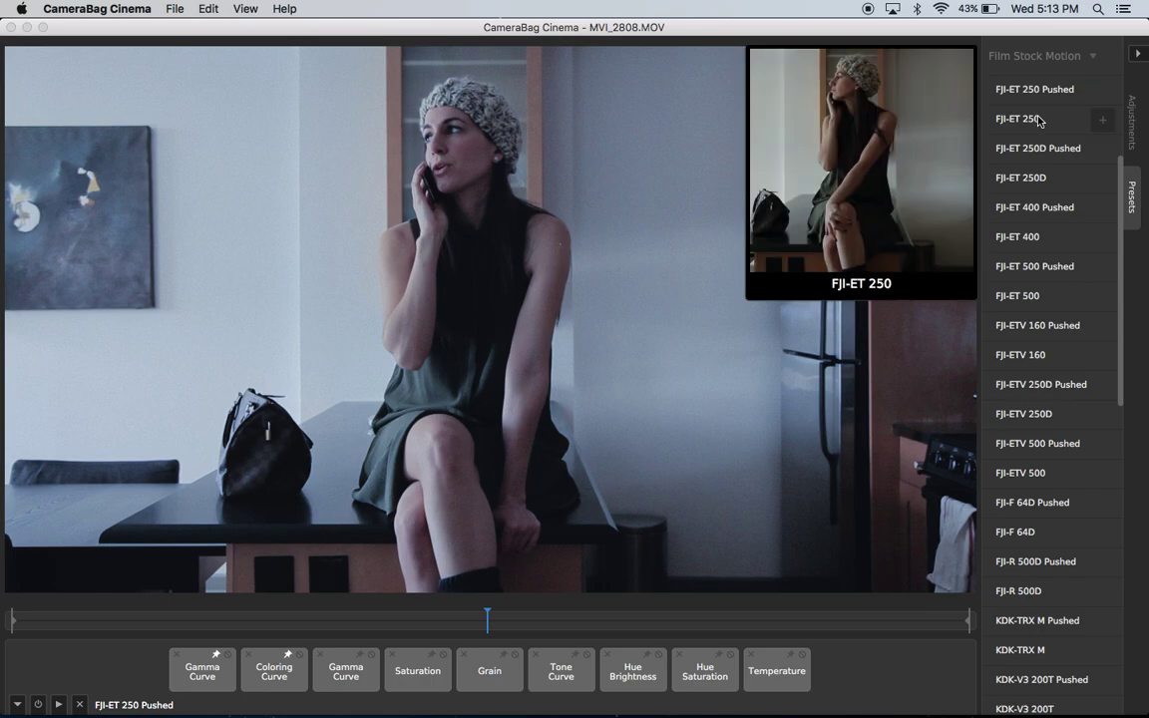
click(1038, 120)
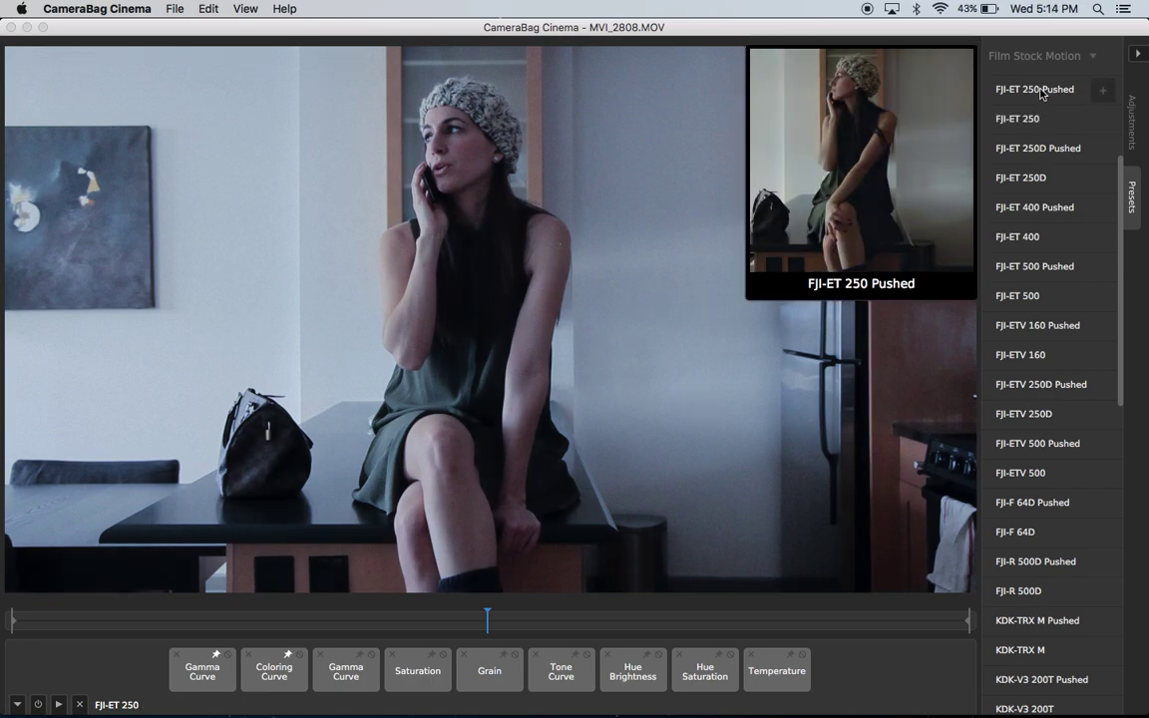
click(1038, 147)
click(1038, 179)
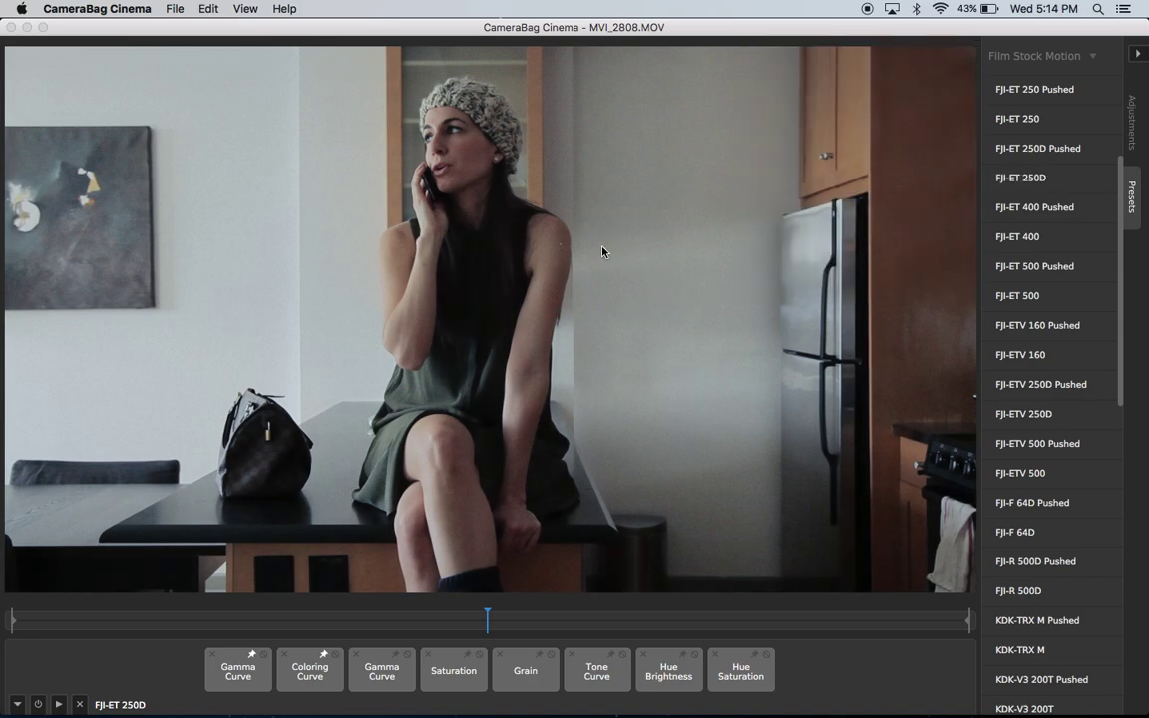
key(Down)
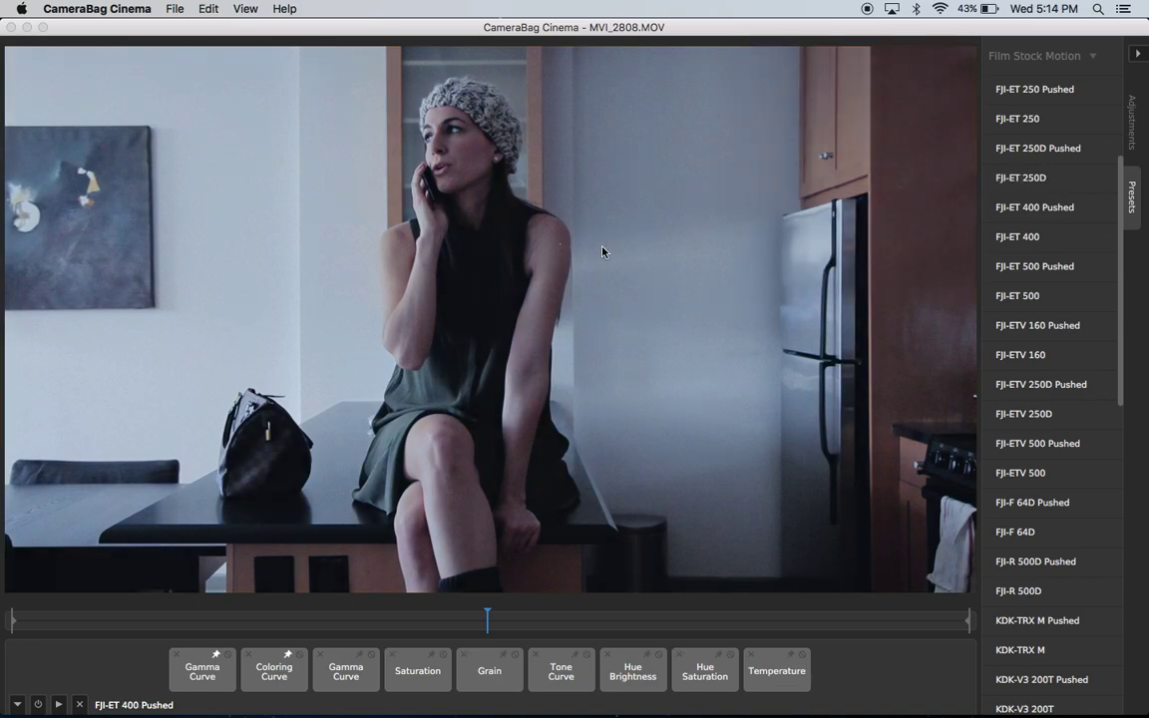
key(Down)
key(Down)
key(Down)
key(Down)
key(Down)
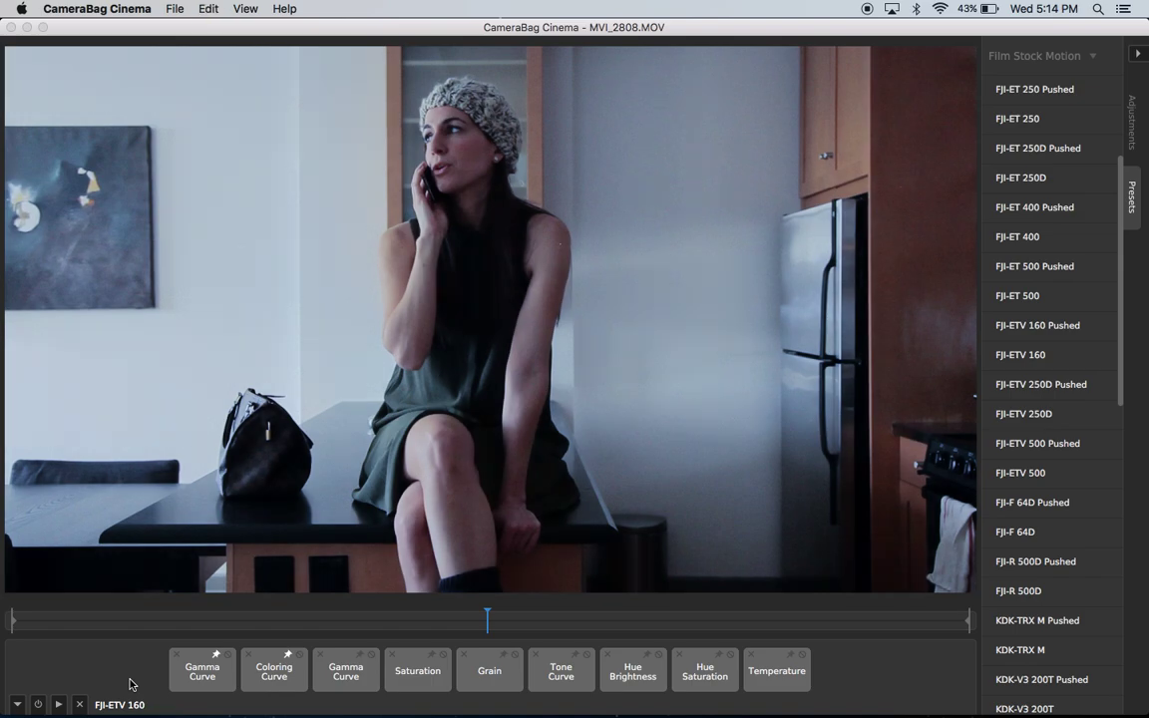
key(Up)
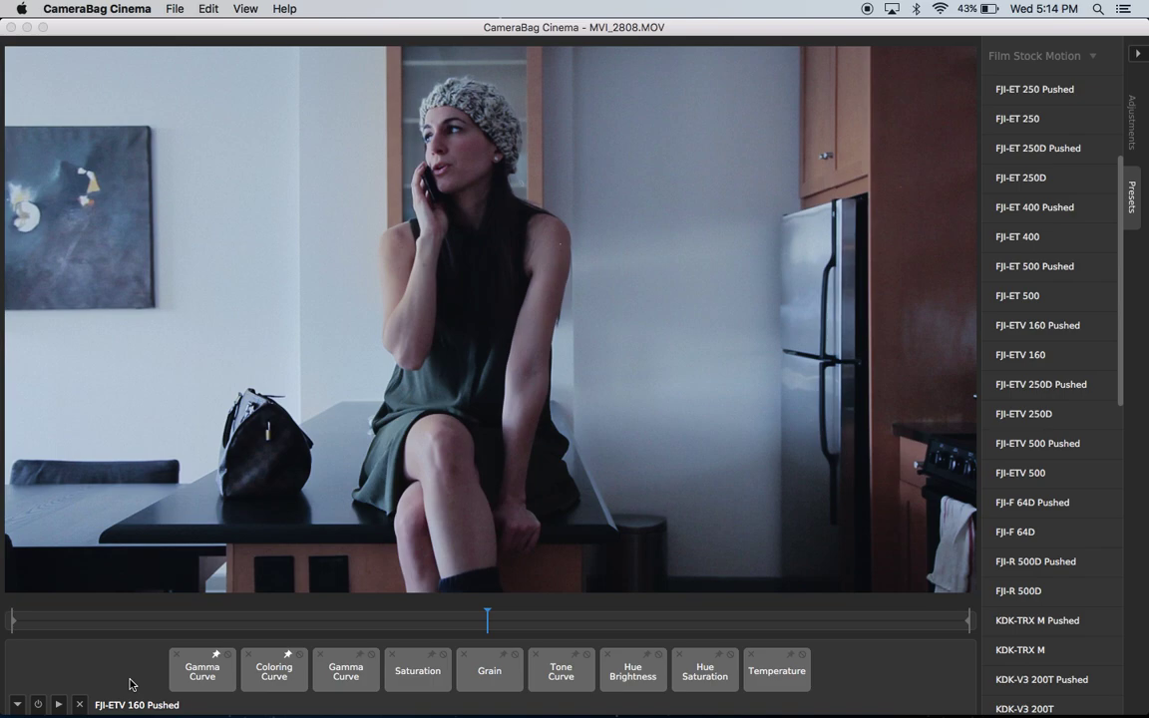
key(Down)
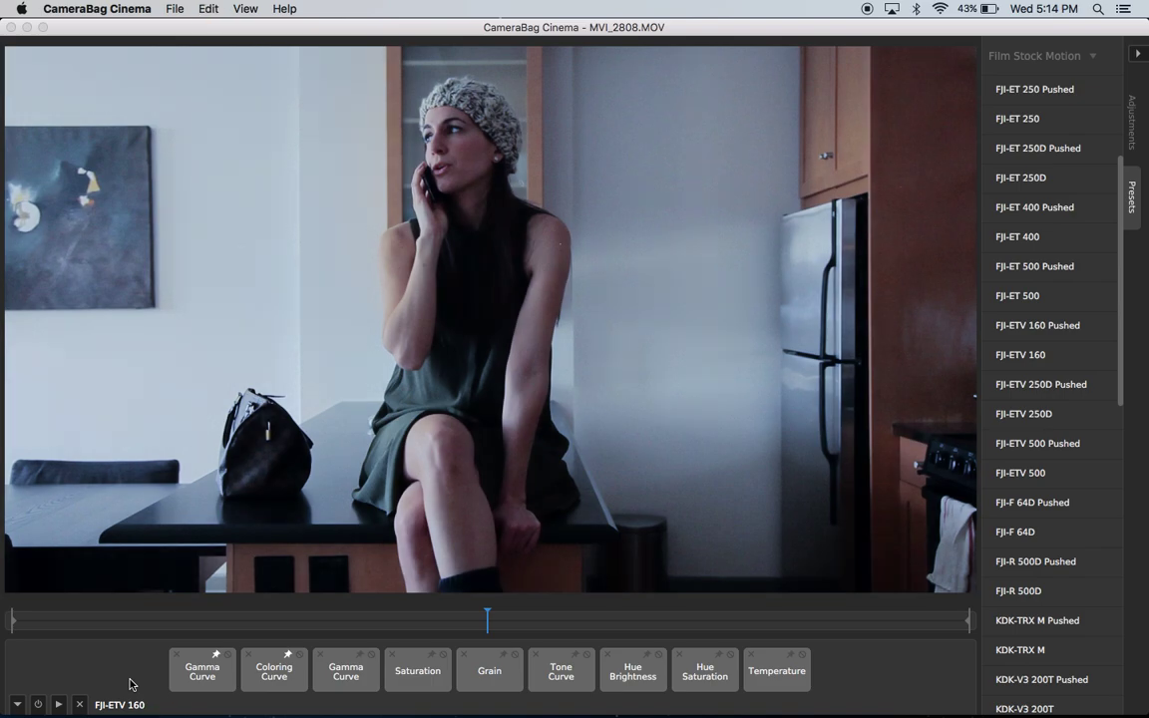
key(Up)
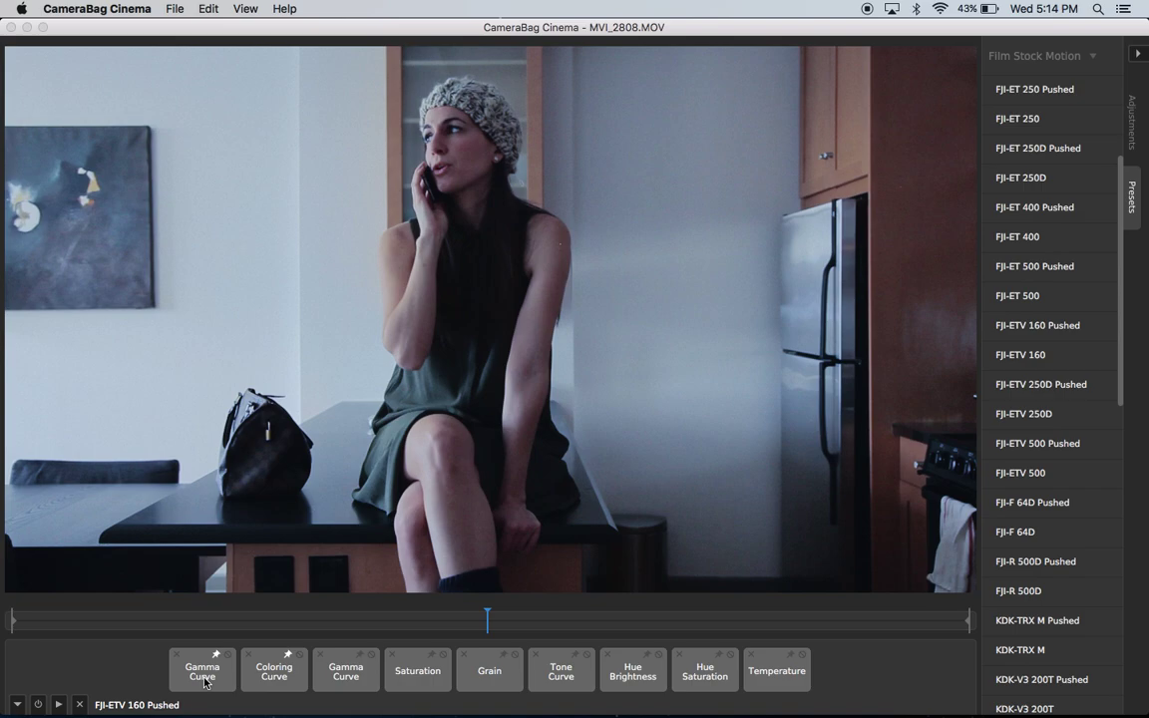
Darken the Coloring Curve tint from RGB 59/39 to about 24/16.
click(203, 675)
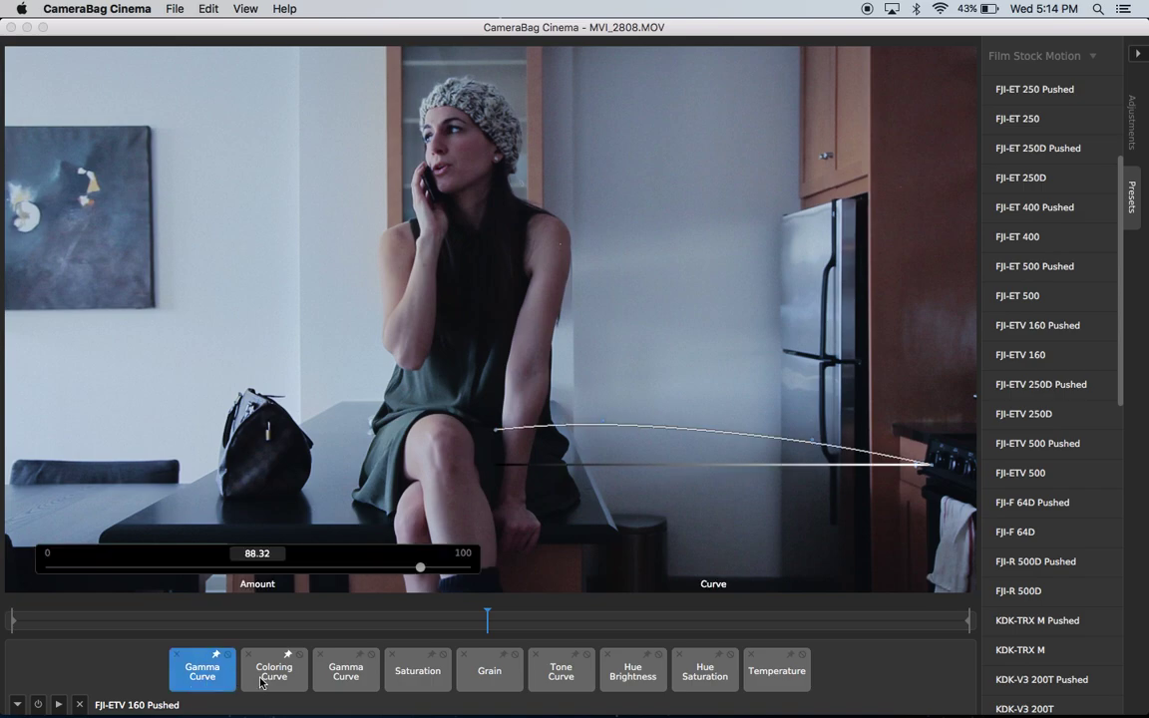
click(267, 673)
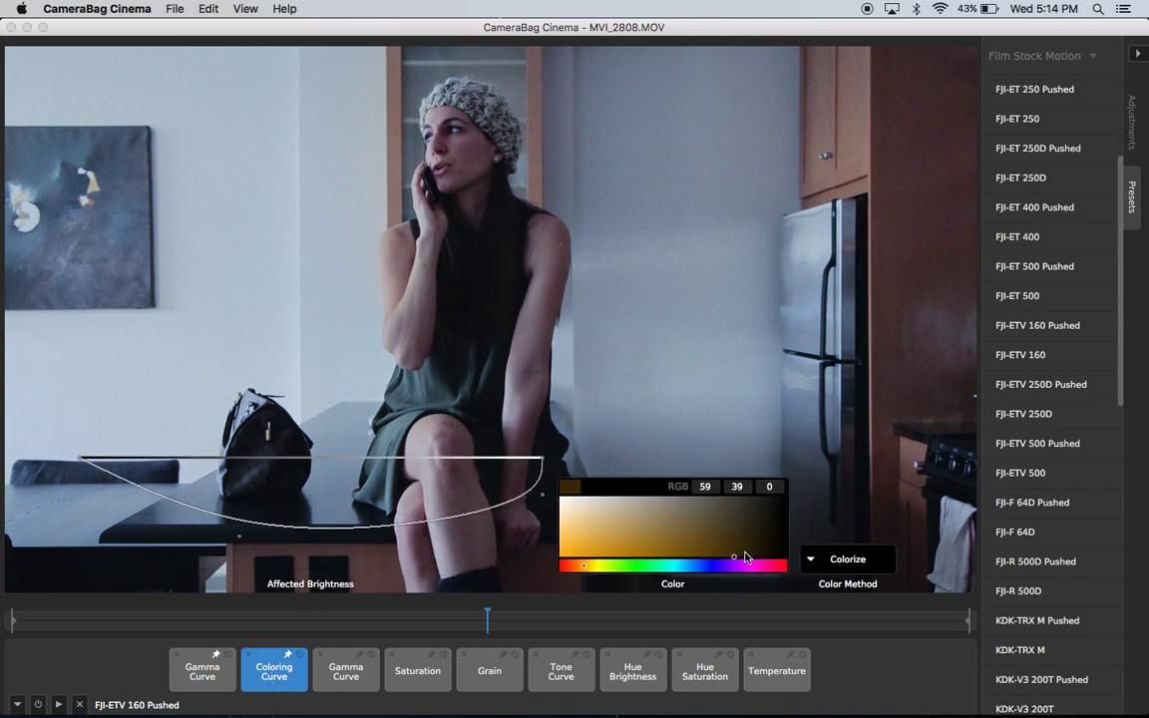
mouse_move(745, 556)
mouse_down()
mouse_move(765, 565)
mouse_move(755, 566)
mouse_up()
click(748, 593)
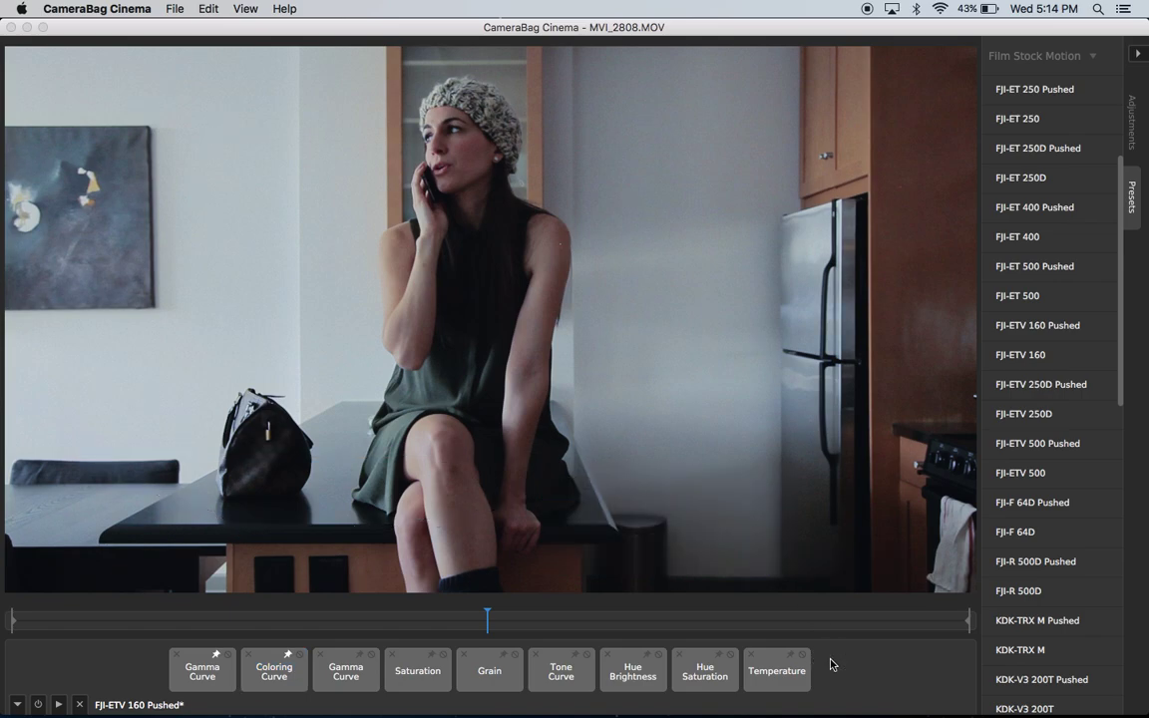
Check the darker grade in a zoomed preview, then bring up the tone curve settings.
click(504, 334)
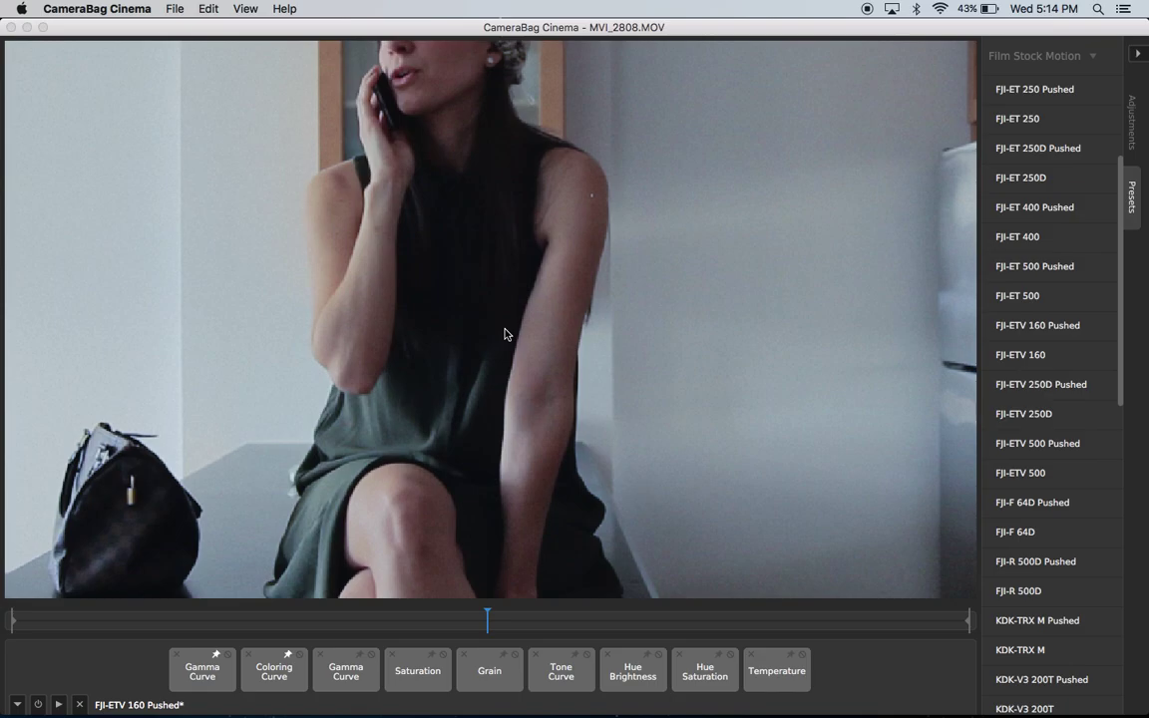
click(505, 334)
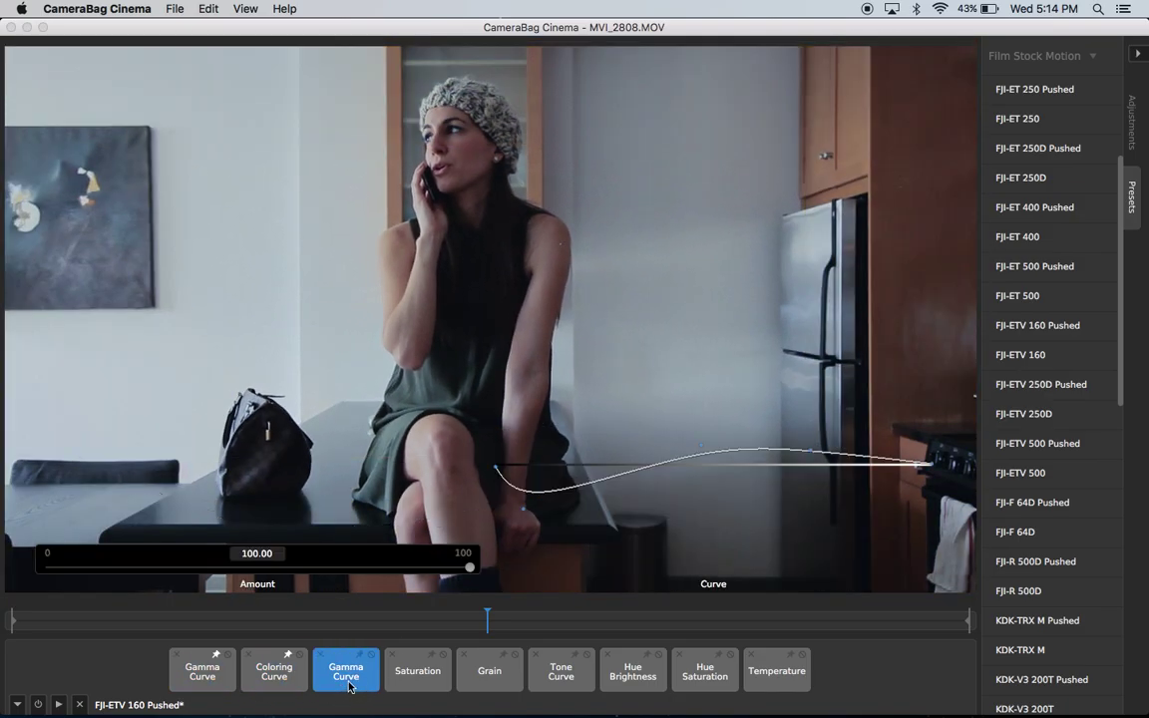
mouse_move(417, 684)
mouse_move(488, 682)
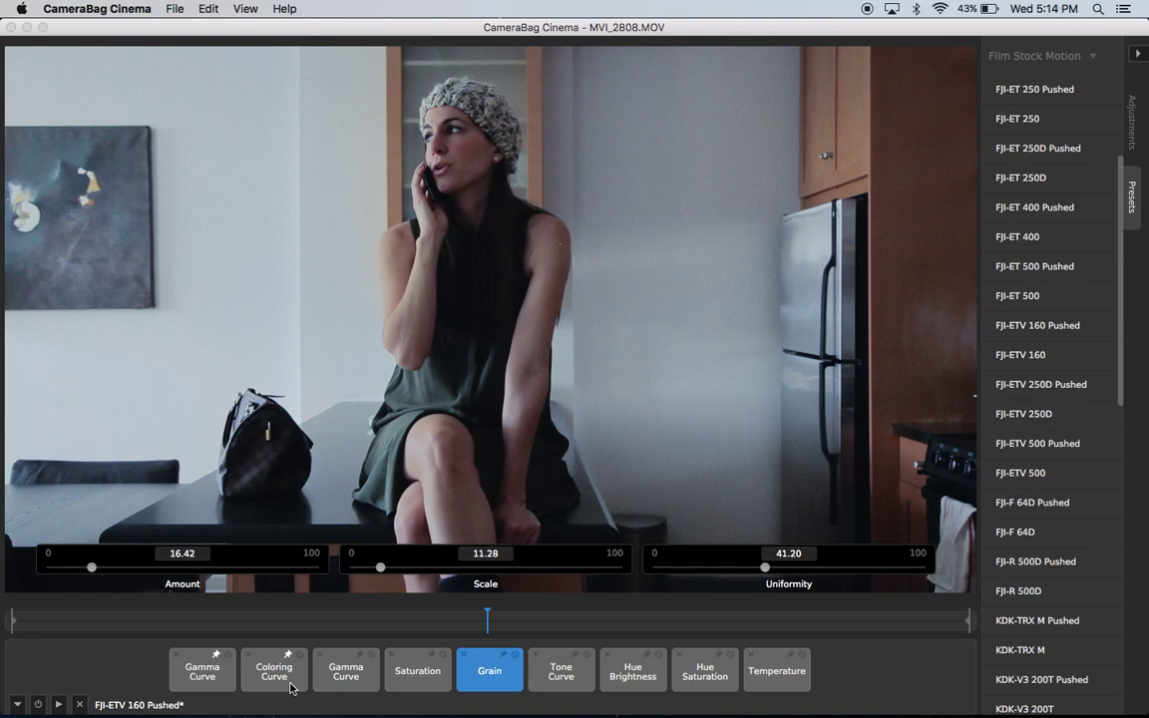
mouse_move(267, 687)
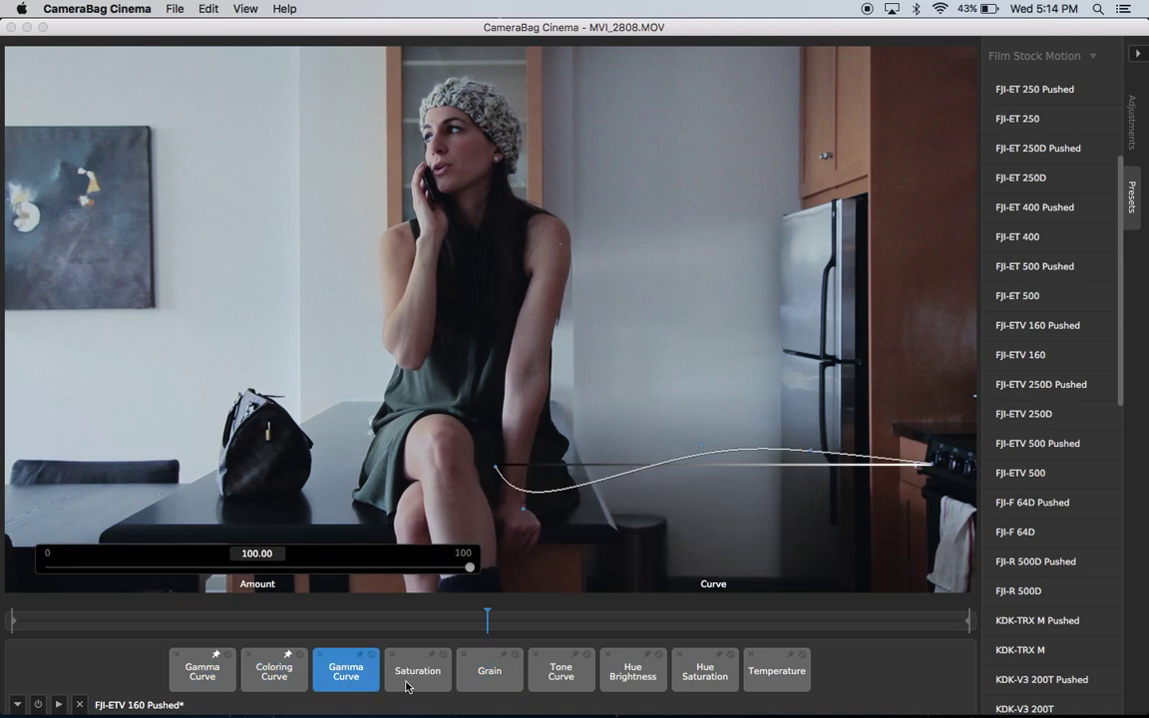
click(561, 682)
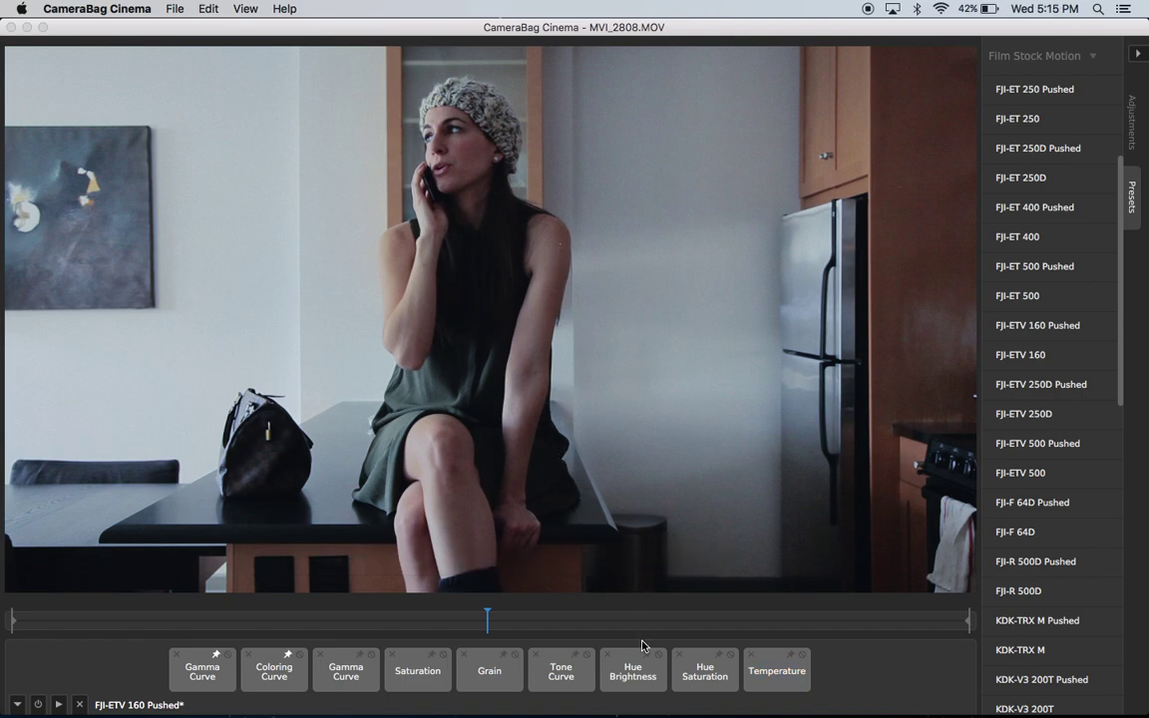
Shape the Hue Saturation curve with peaks near magenta and yellow and lowered ends.
click(702, 678)
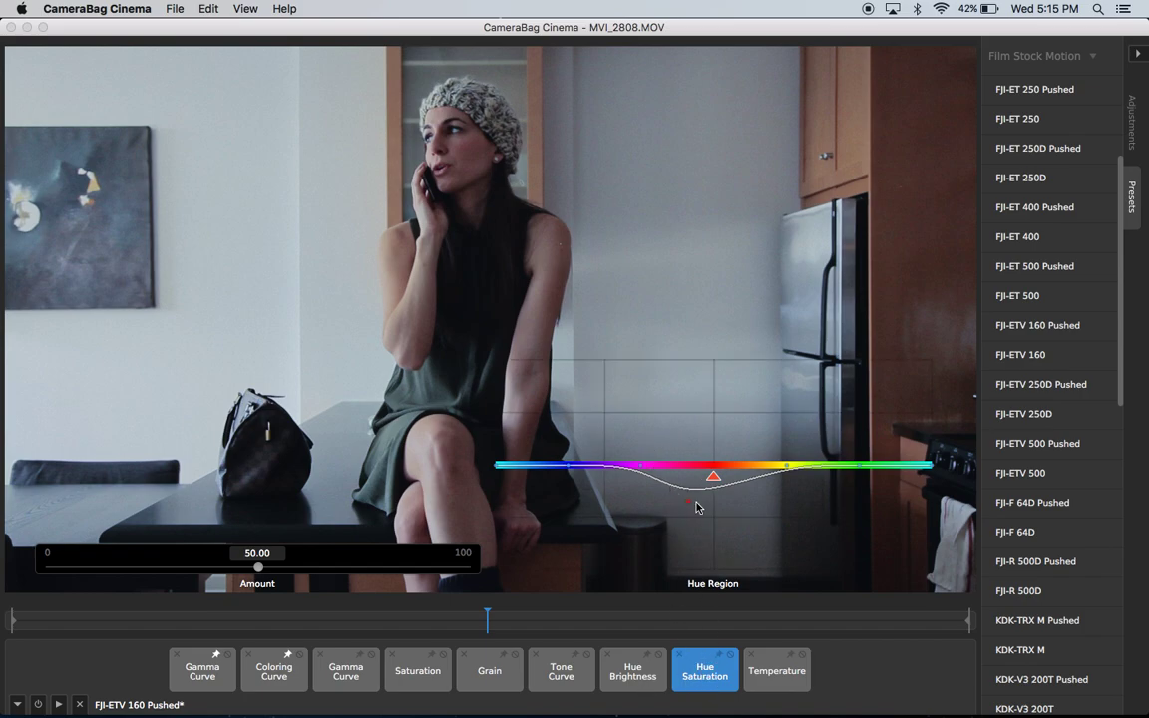
mouse_move(685, 509)
mouse_down()
mouse_move(710, 431)
mouse_move(714, 446)
mouse_move(736, 441)
mouse_move(725, 460)
mouse_move(736, 451)
mouse_up()
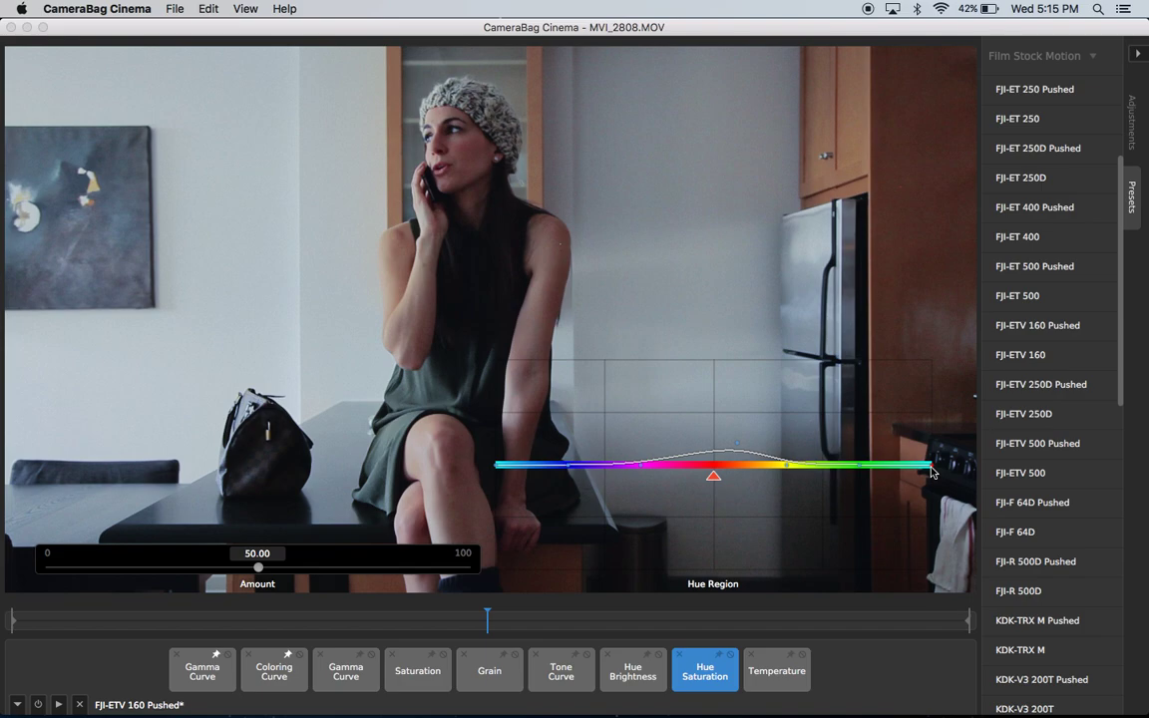
drag(930, 465, 955, 476)
drag(864, 467, 720, 463)
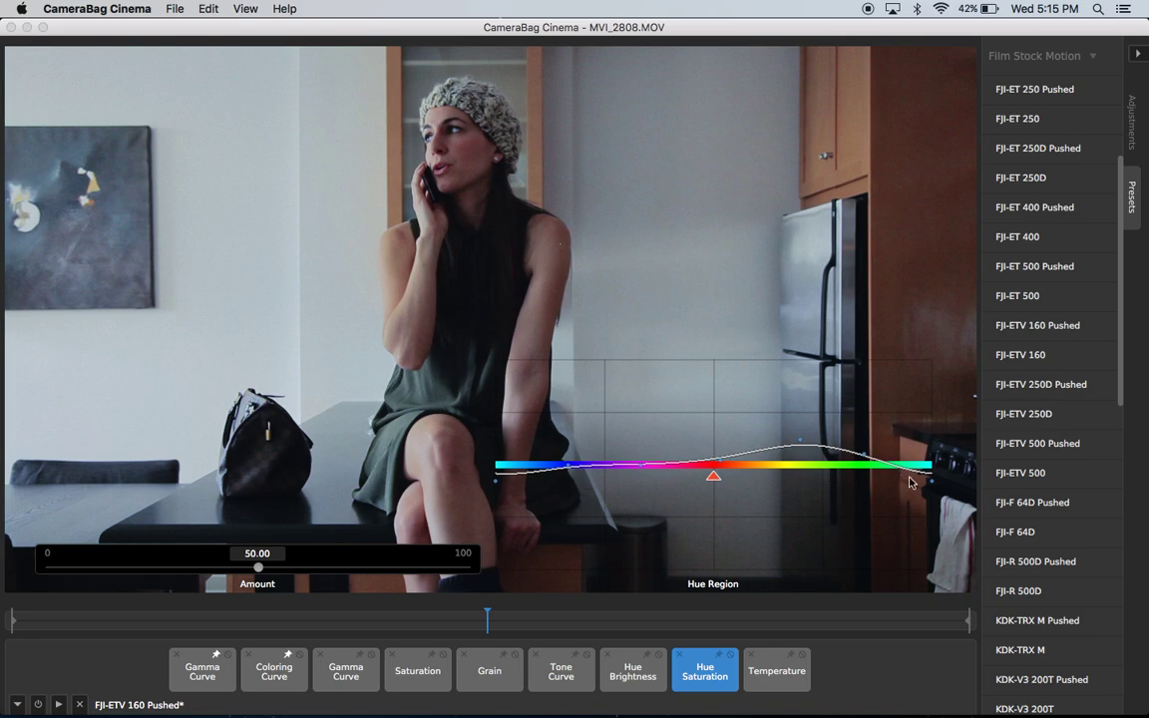
drag(930, 467, 946, 490)
mouse_move(645, 464)
mouse_down()
mouse_move(643, 440)
mouse_move(648, 463)
mouse_up()
Try the Cyanotype 1, Instant 1 and Instant 3 looks on the clip.
click(822, 678)
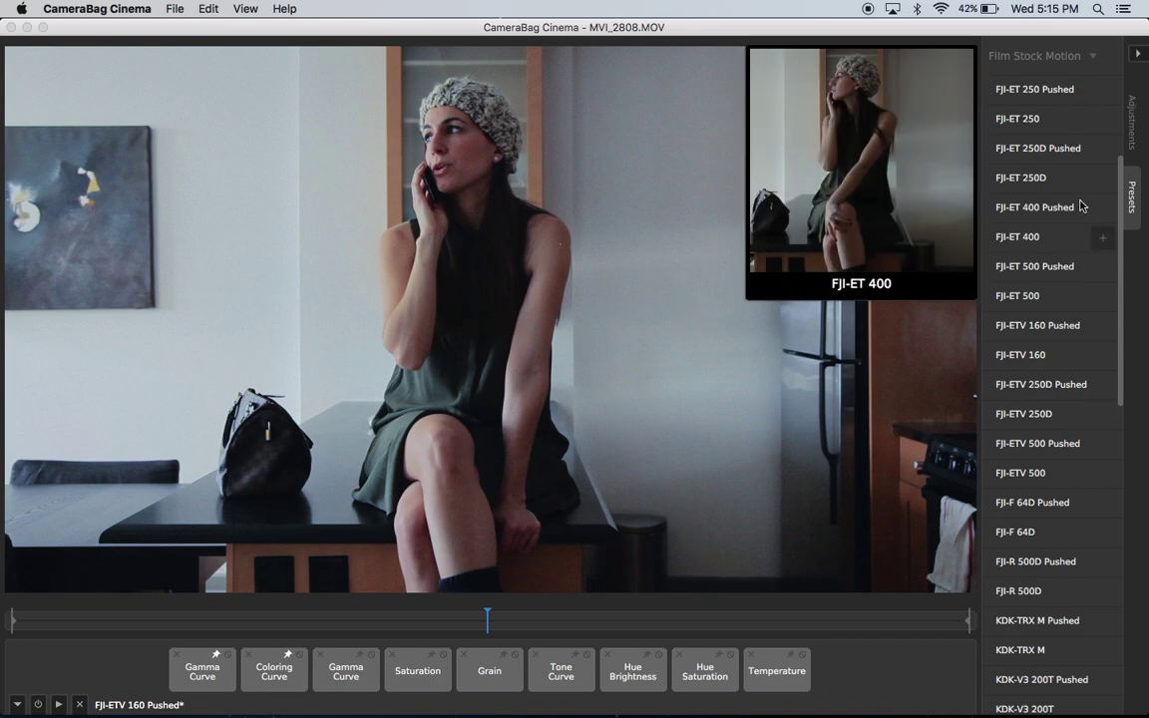
click(1132, 124)
click(1131, 194)
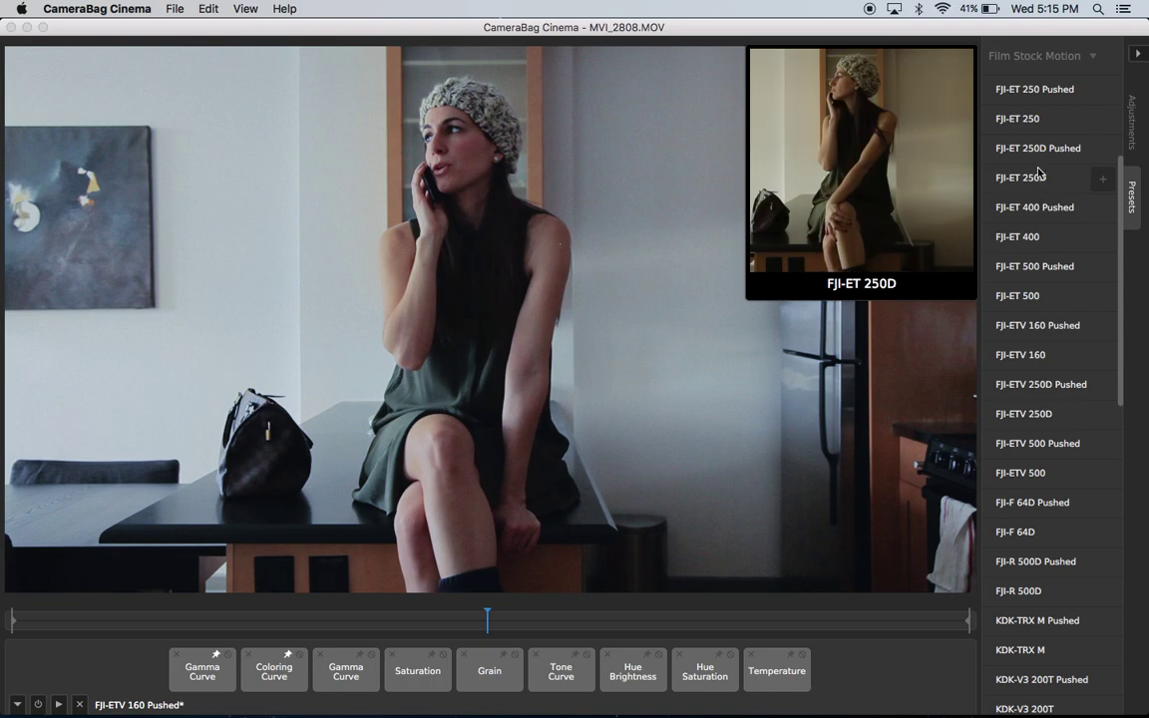
scroll(1039, 199, up, 3)
click(1039, 159)
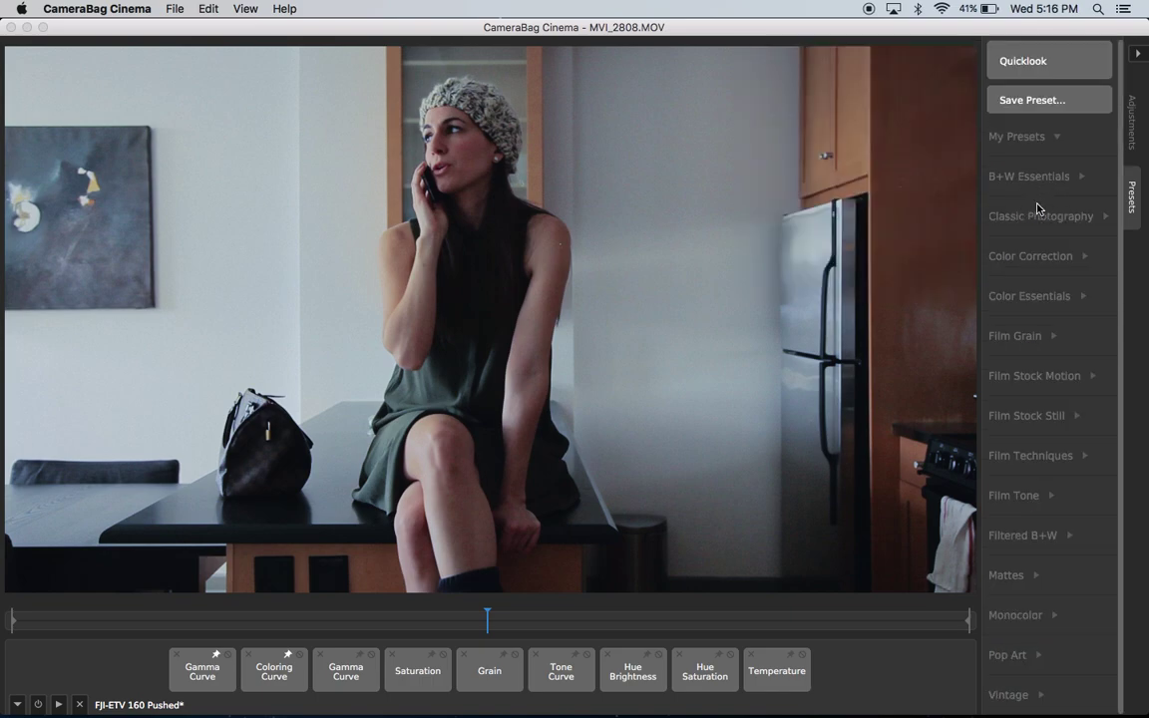
click(1041, 219)
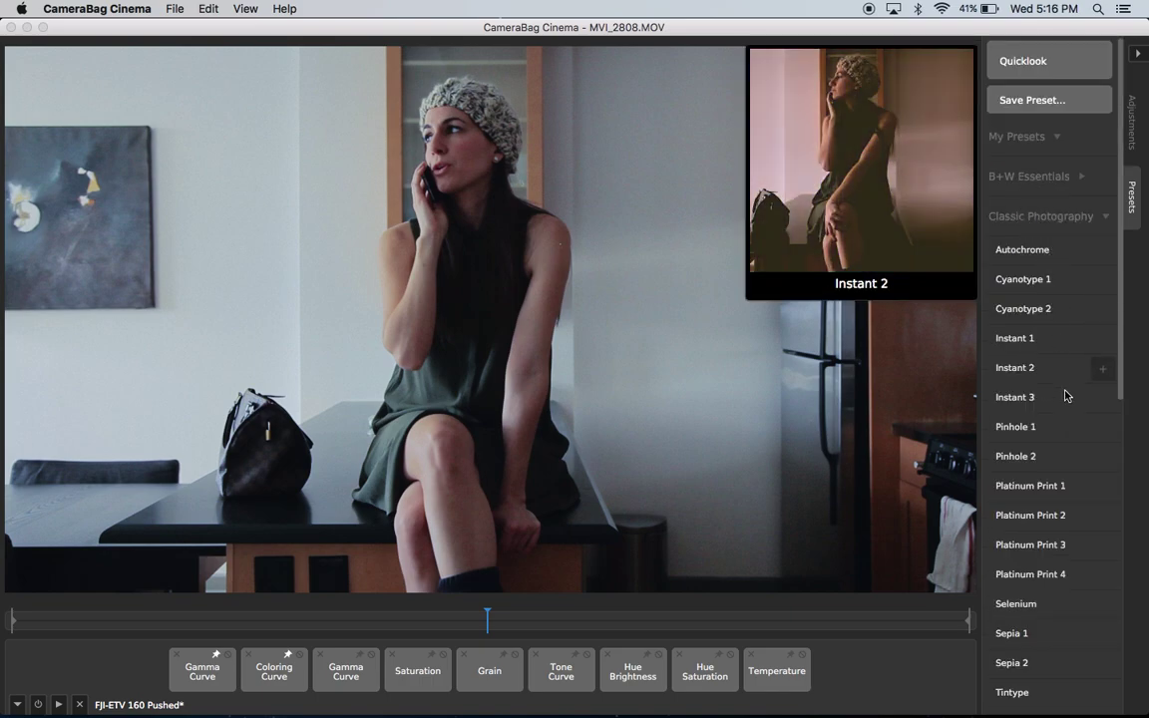
click(1027, 283)
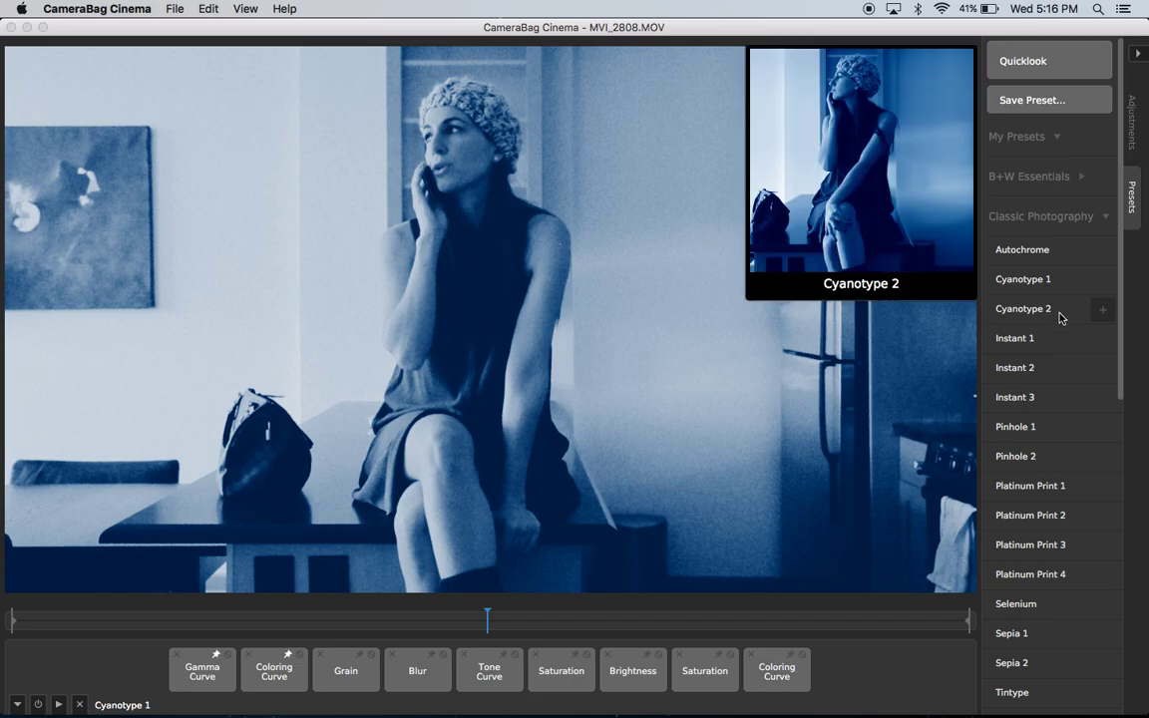
click(1053, 343)
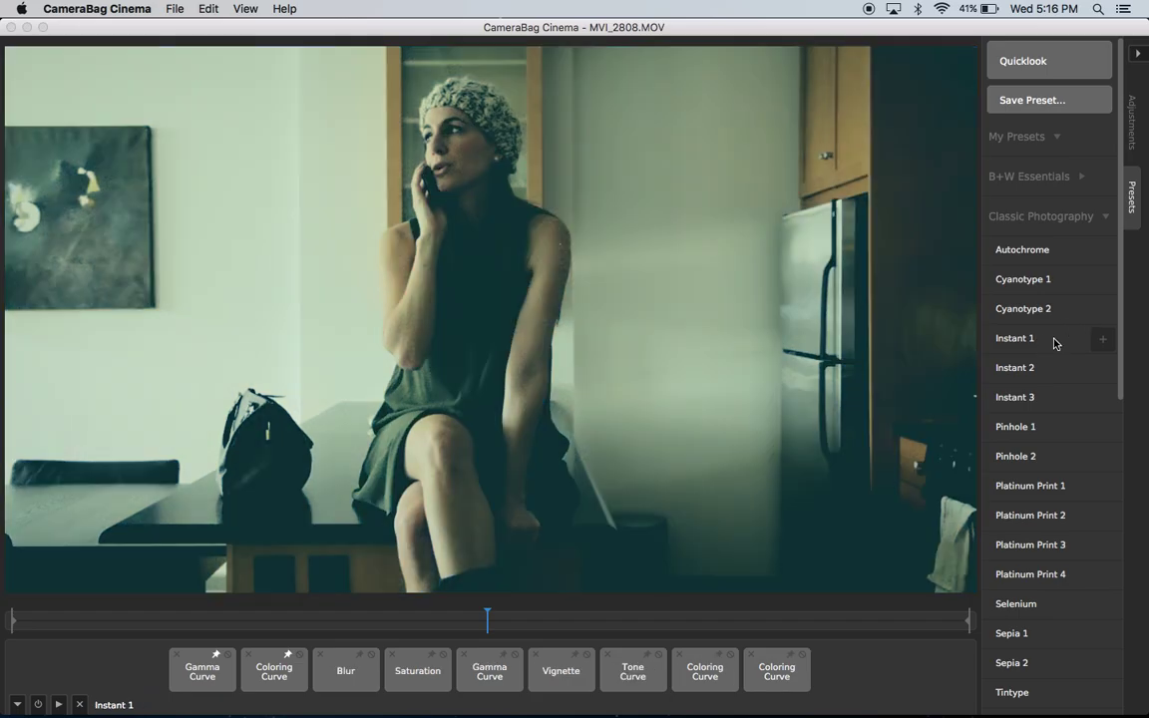
click(1054, 399)
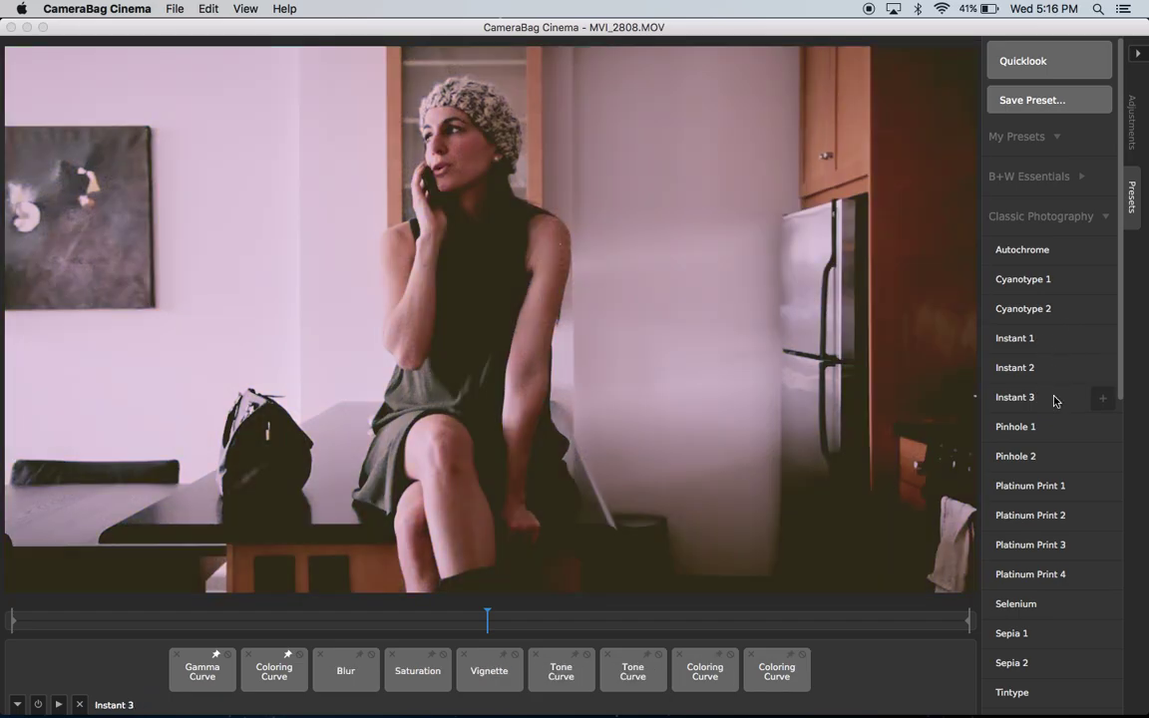
Browse Mattes presets 02 through 10, then undo to restore the original adjustment stack.
scroll(1052, 399, down, 8)
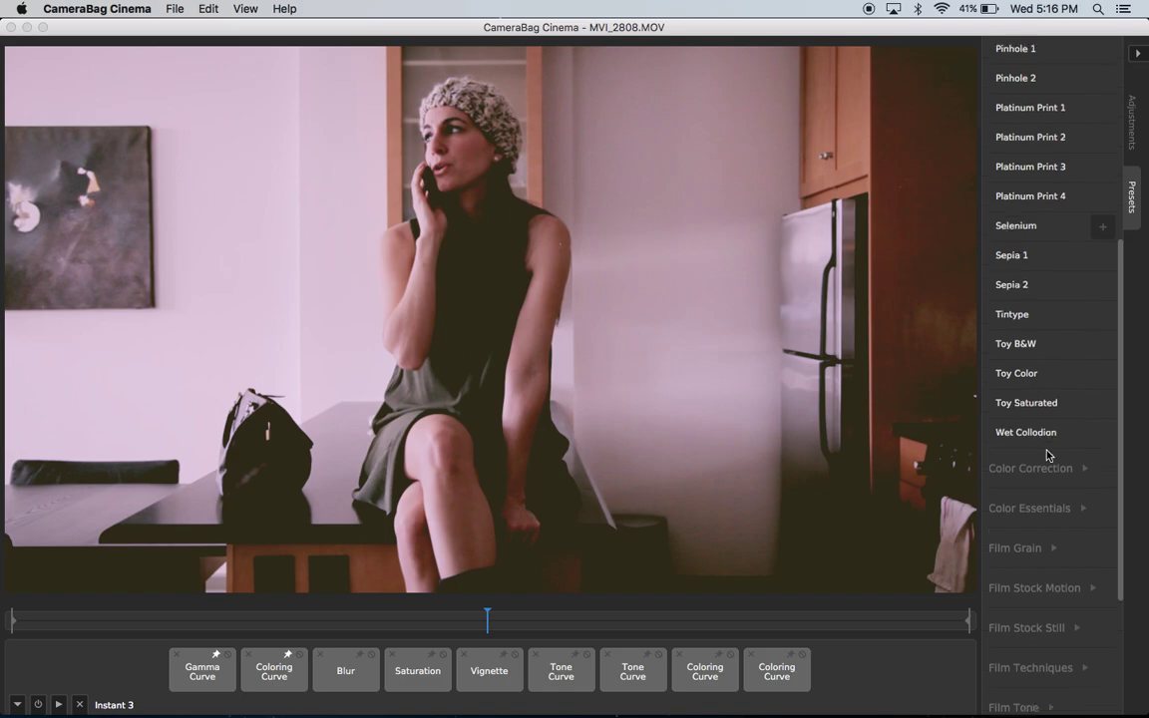
scroll(1047, 455, down, 4)
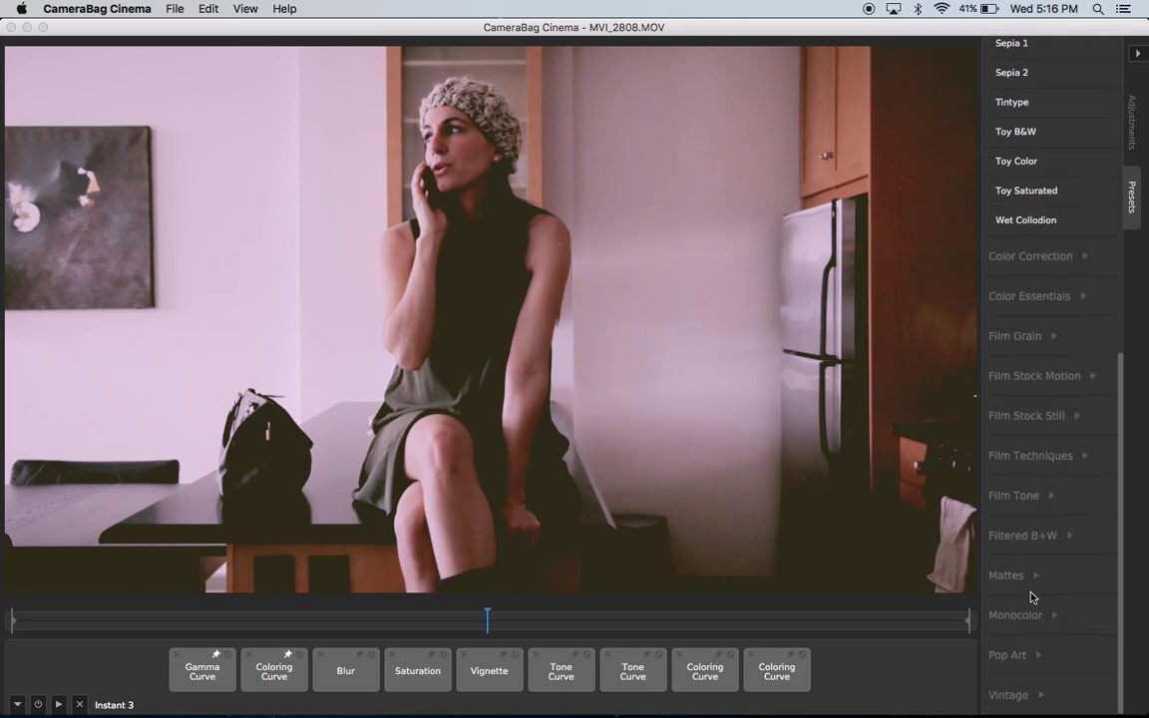
click(1032, 589)
scroll(1037, 568, down, 3)
click(1034, 503)
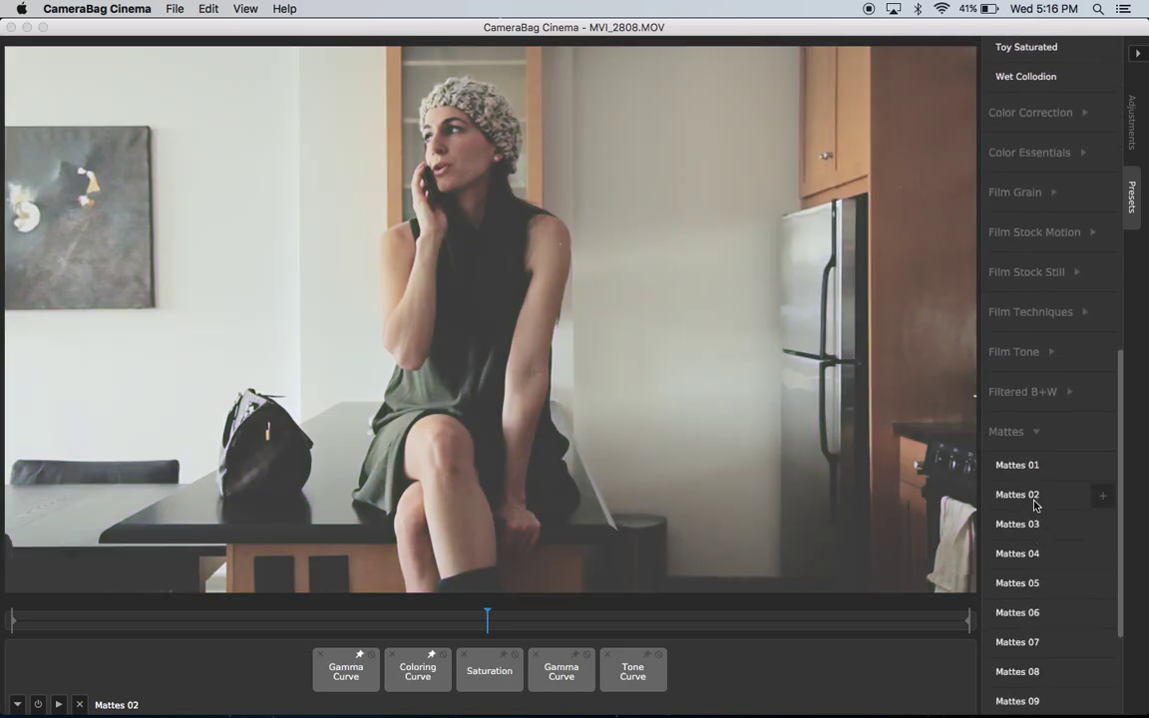
key(Down)
key(Down)
key(Down)
key(Down)
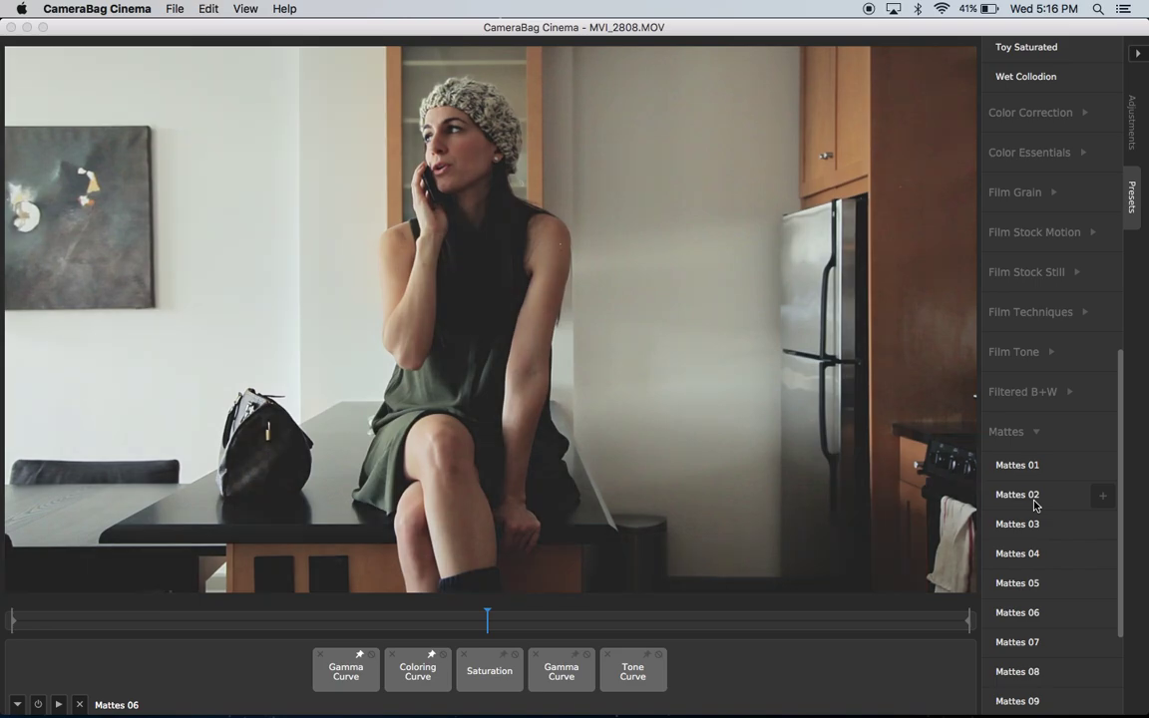
key(Down)
key(Down)
key(Down)
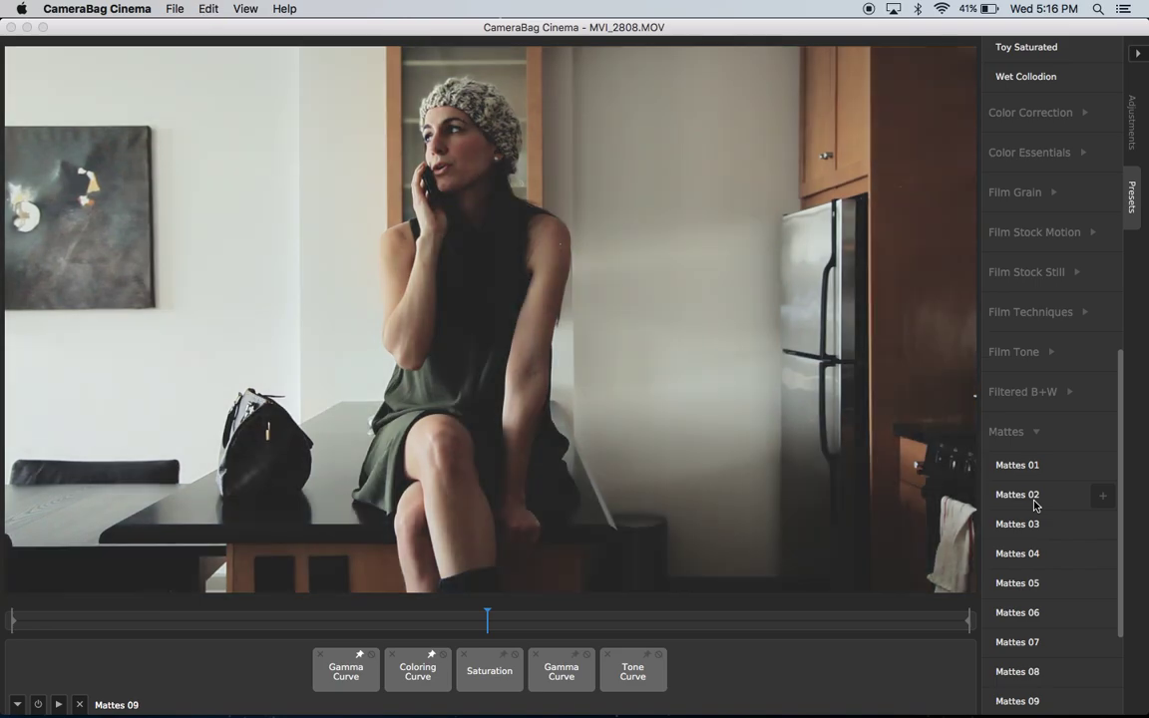
key(Down)
key(super+z)
key(super+z)
key(super+z)
key(super+z)
key(super+z)
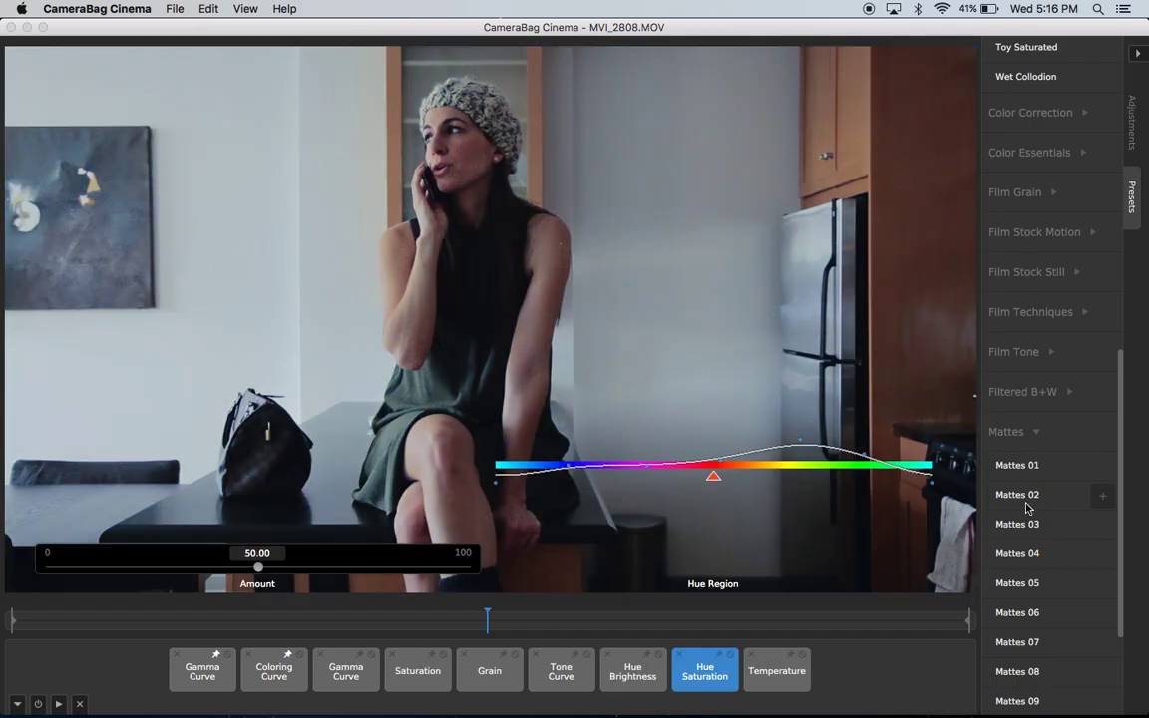
click(851, 654)
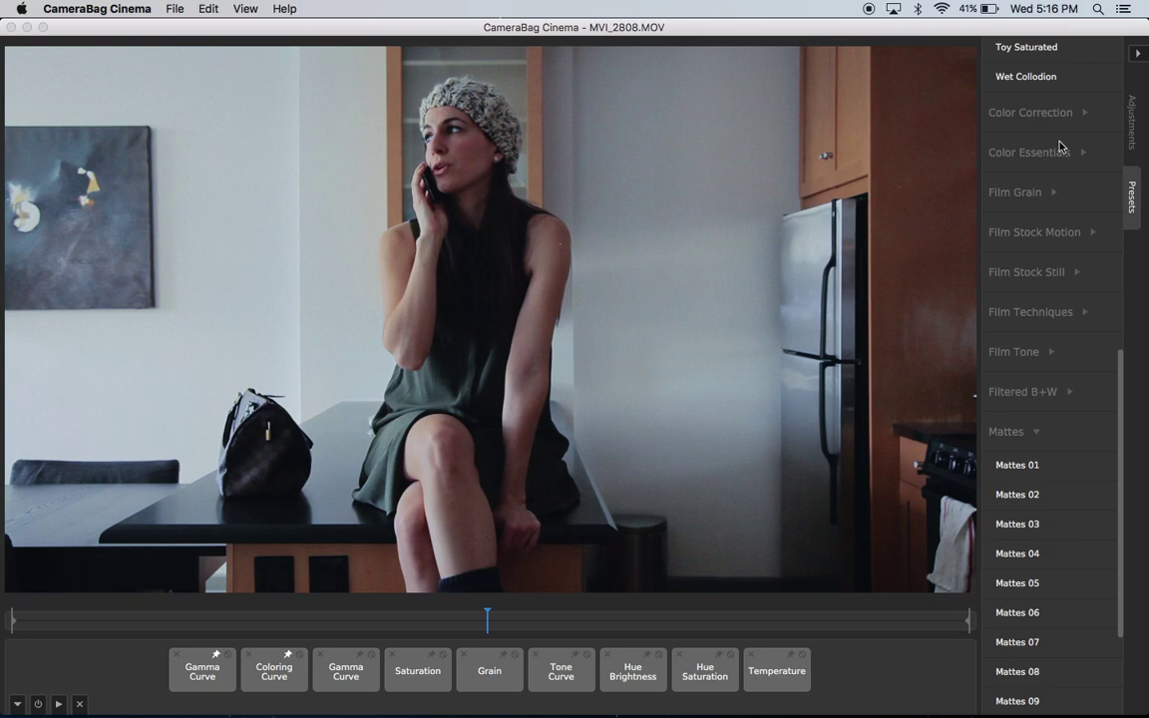
Crop the clip to a 2:1 aspect with the frame nudged slightly upward.
click(1132, 121)
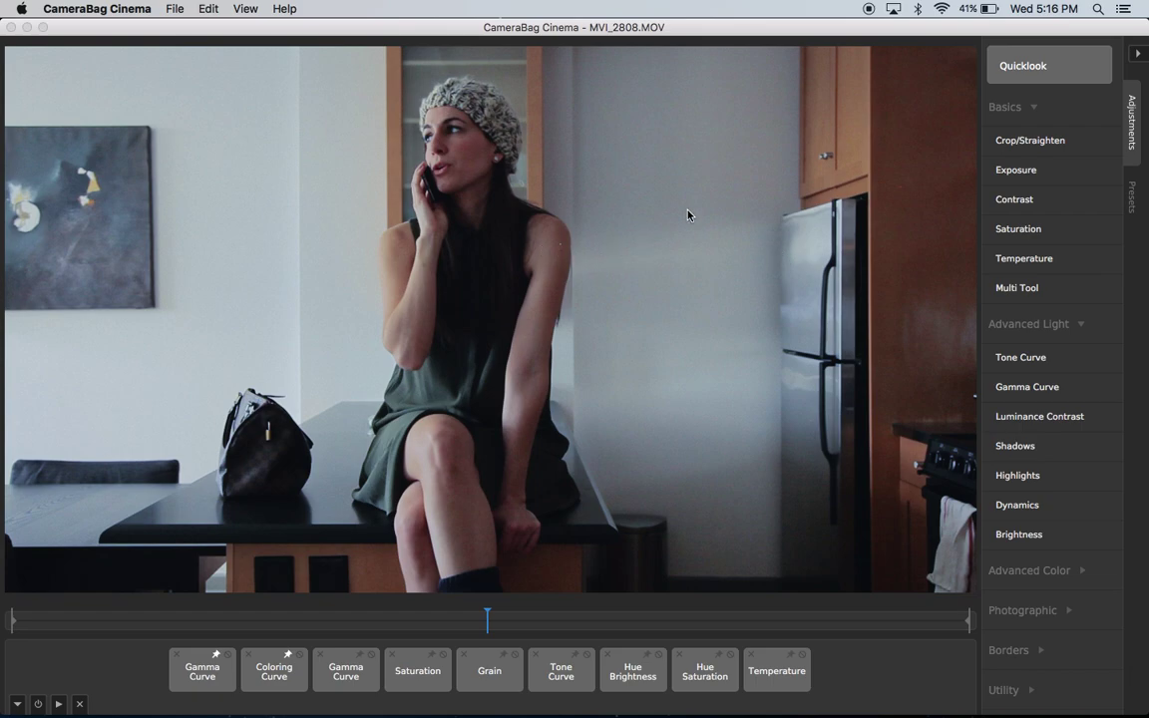
click(1036, 144)
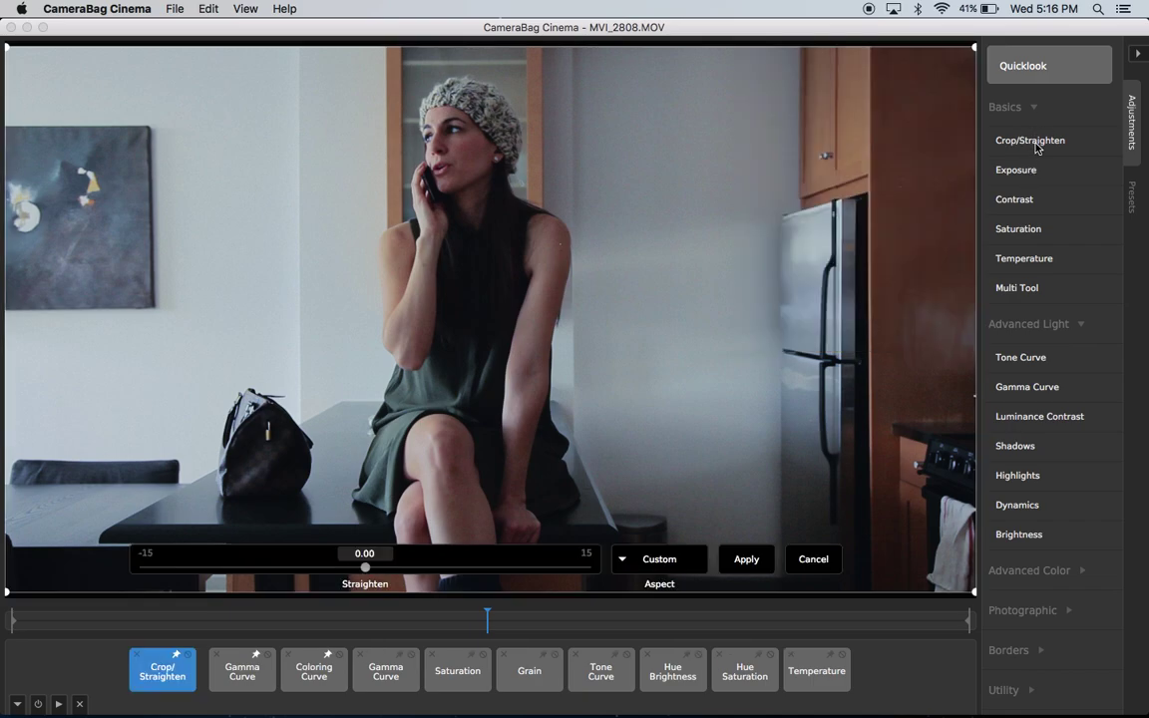
click(660, 558)
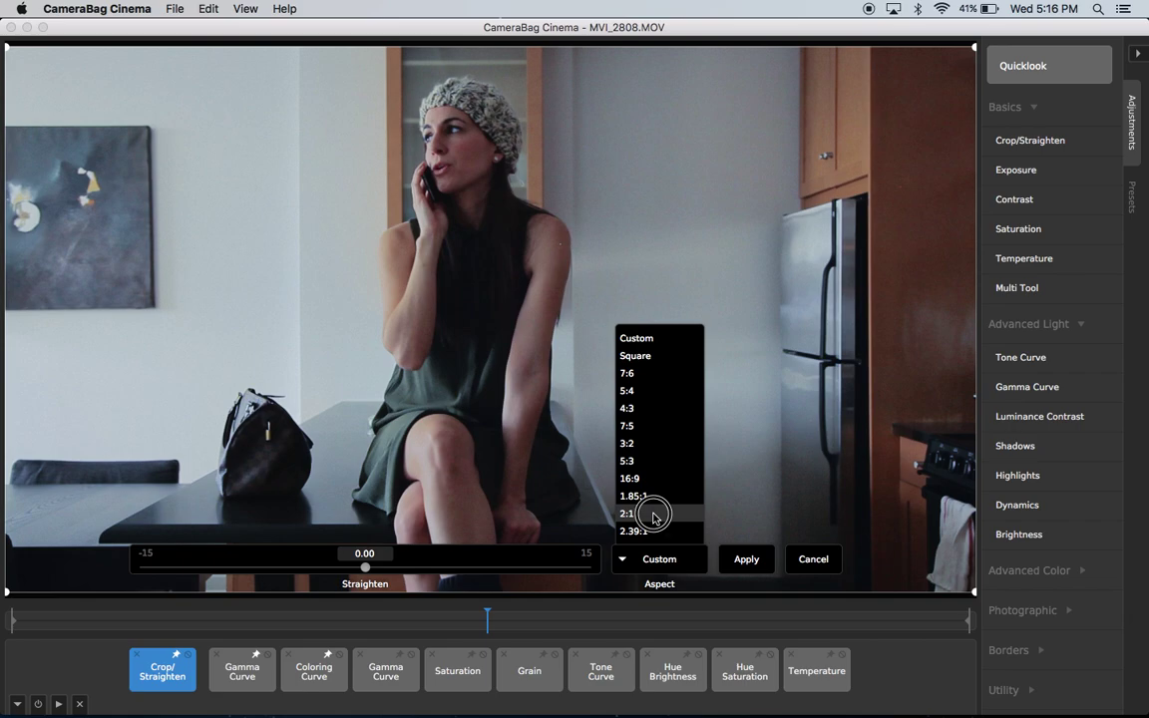
click(653, 515)
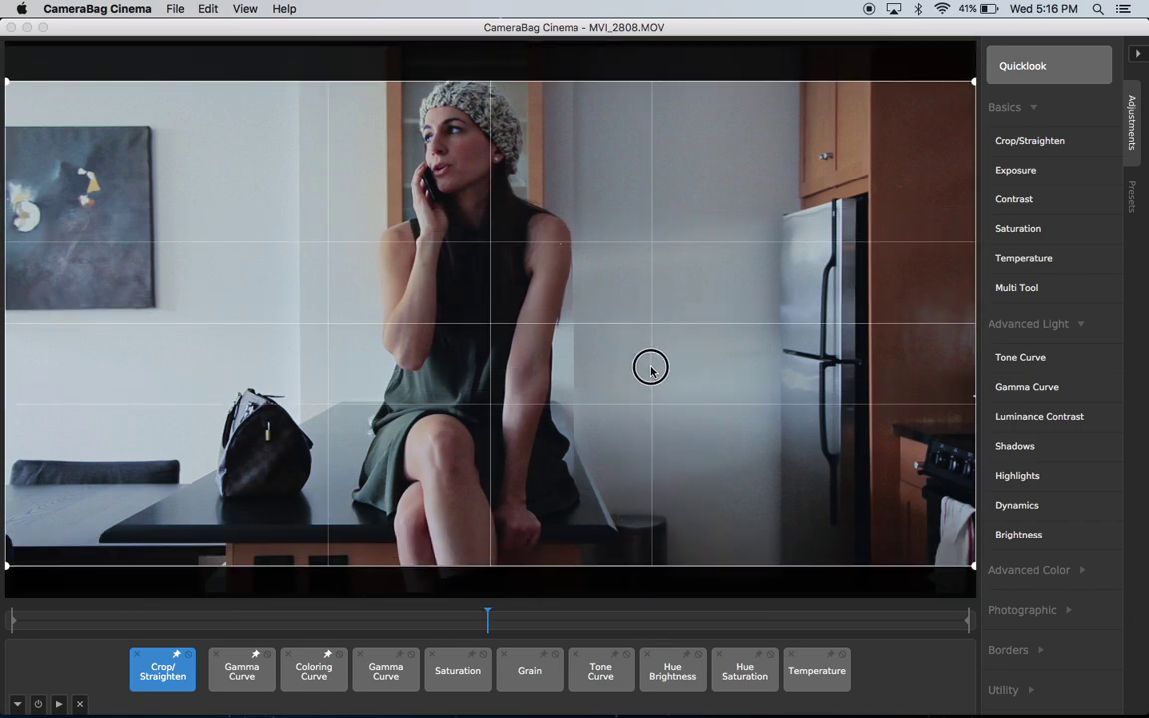
drag(650, 374, 659, 368)
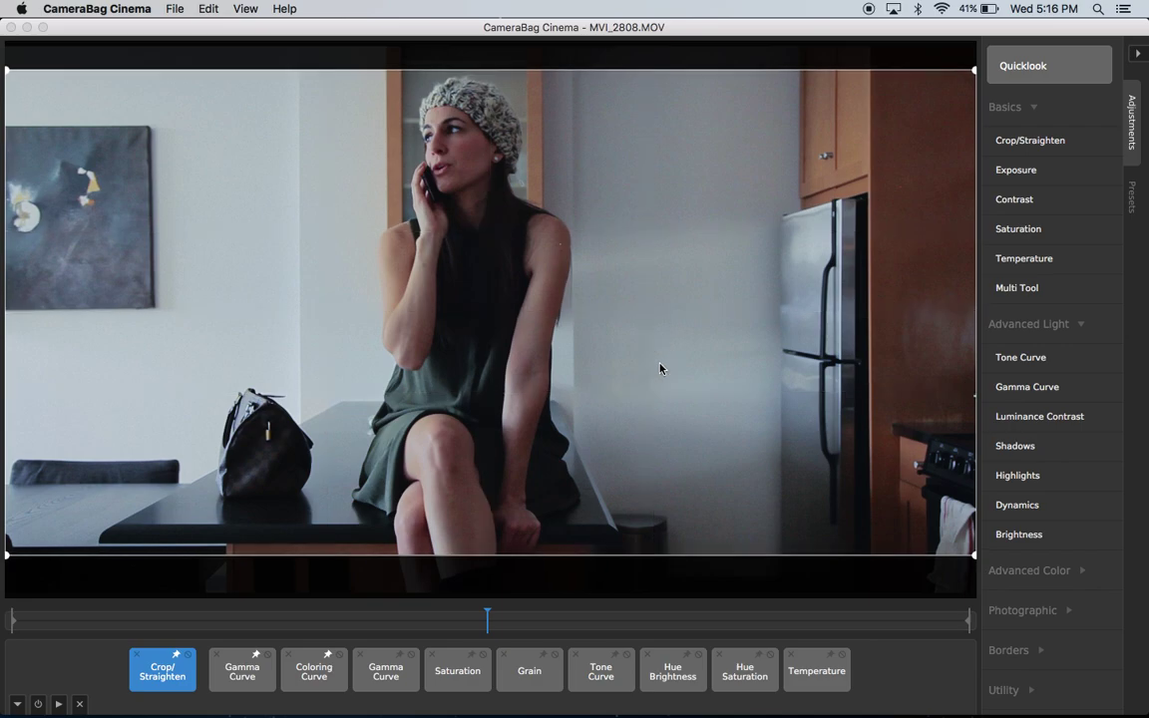
key(Return)
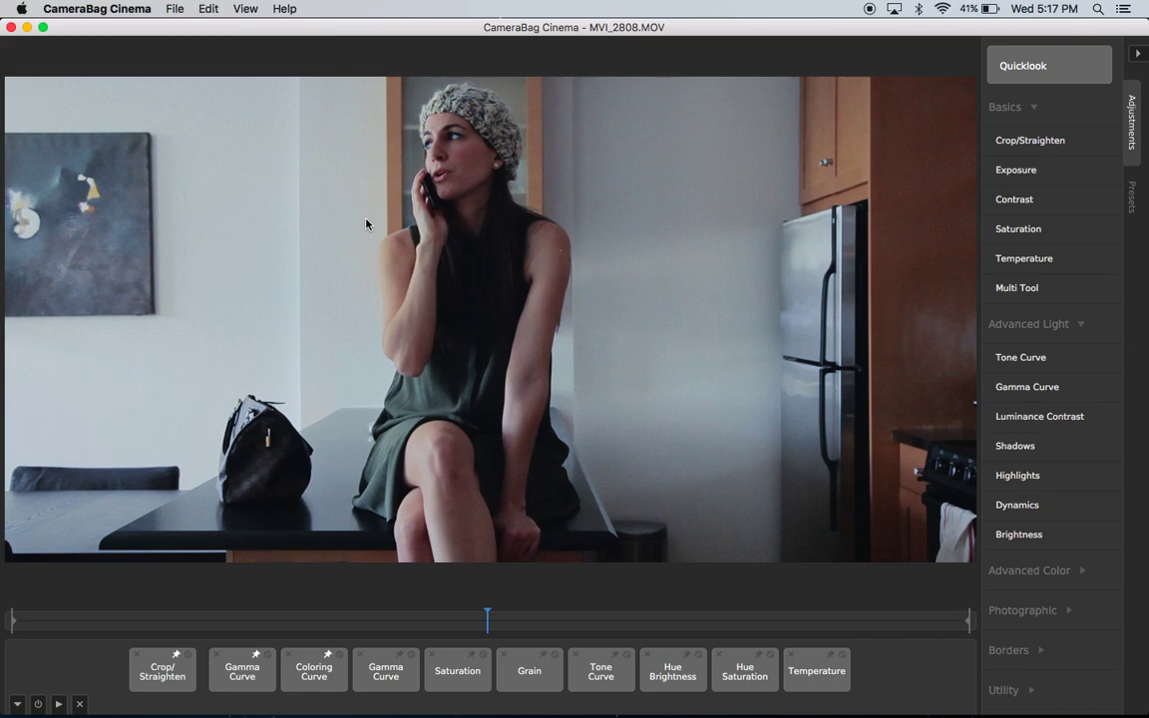
Set the export file type to ProRes 422 (mov) and continue to choosing a save location.
key(super+s)
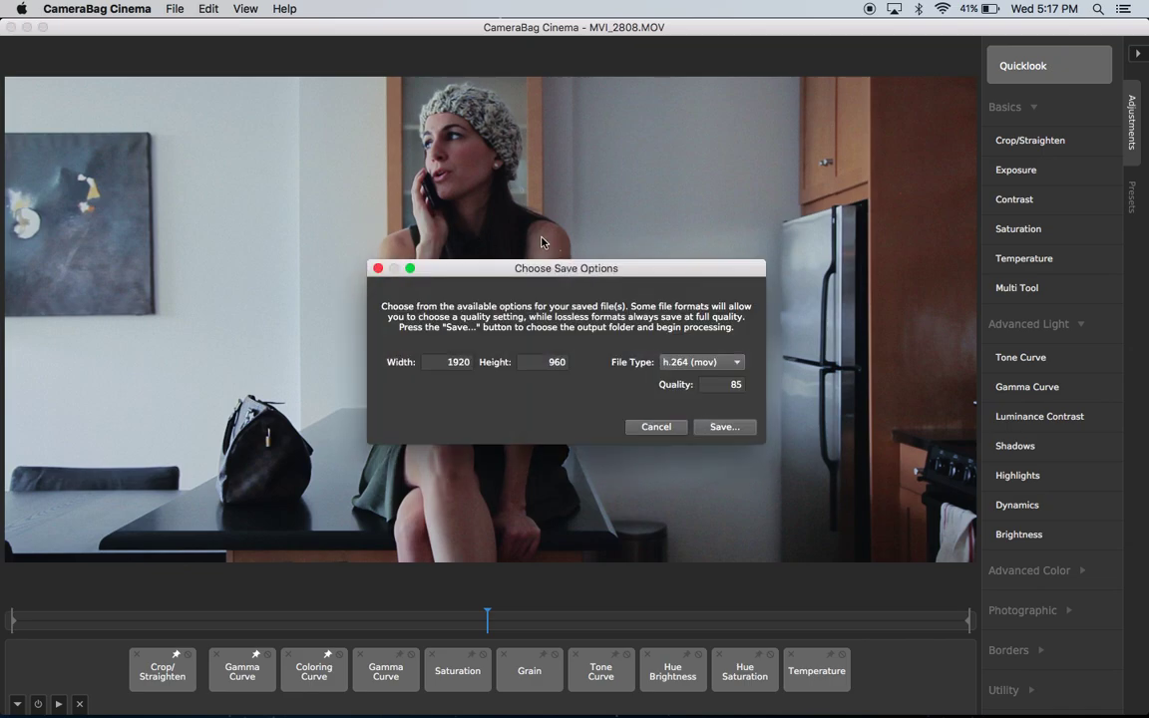
click(726, 362)
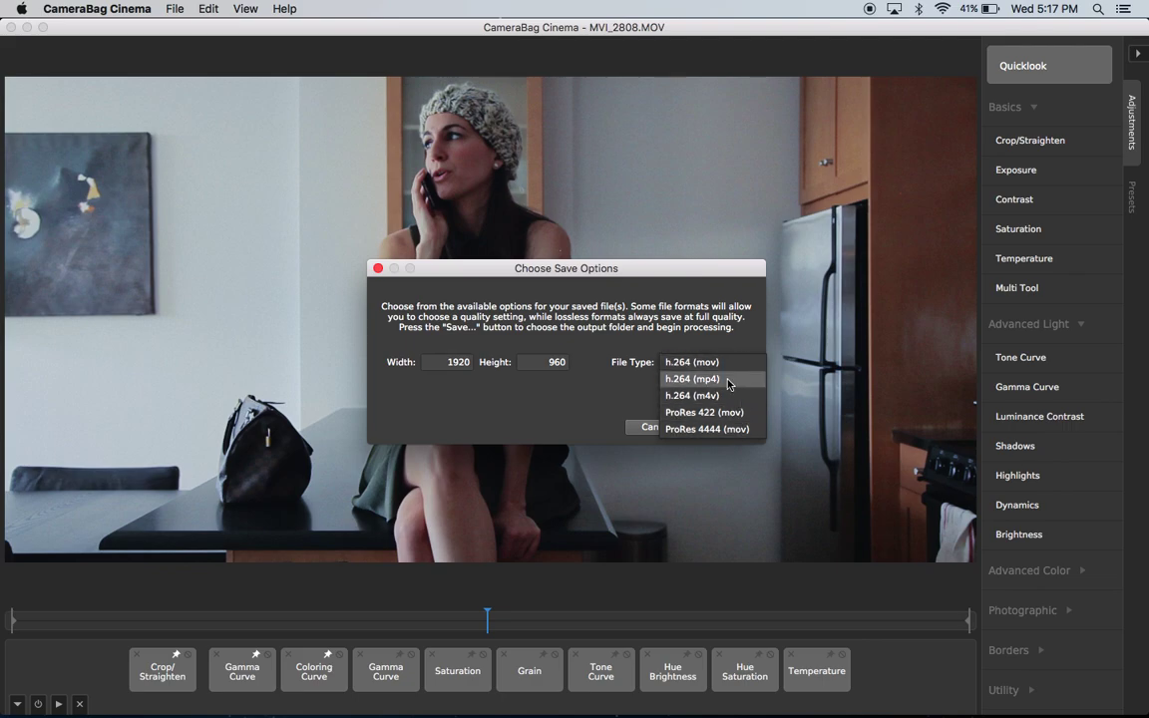
click(729, 413)
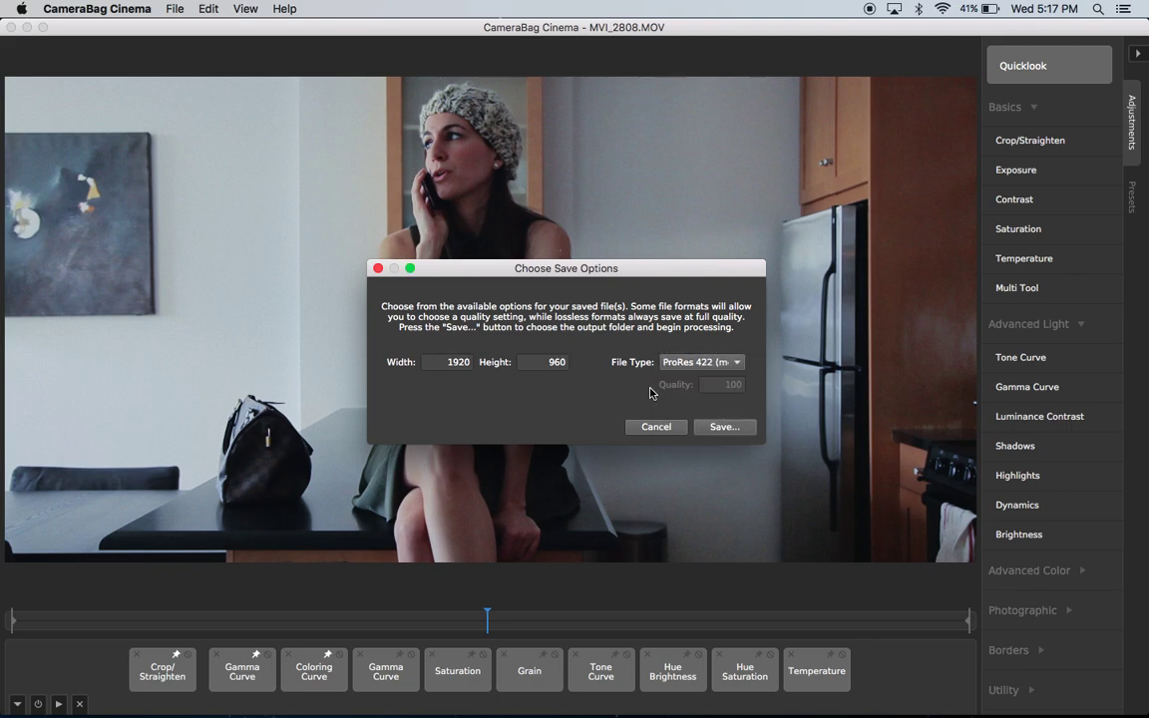
click(701, 362)
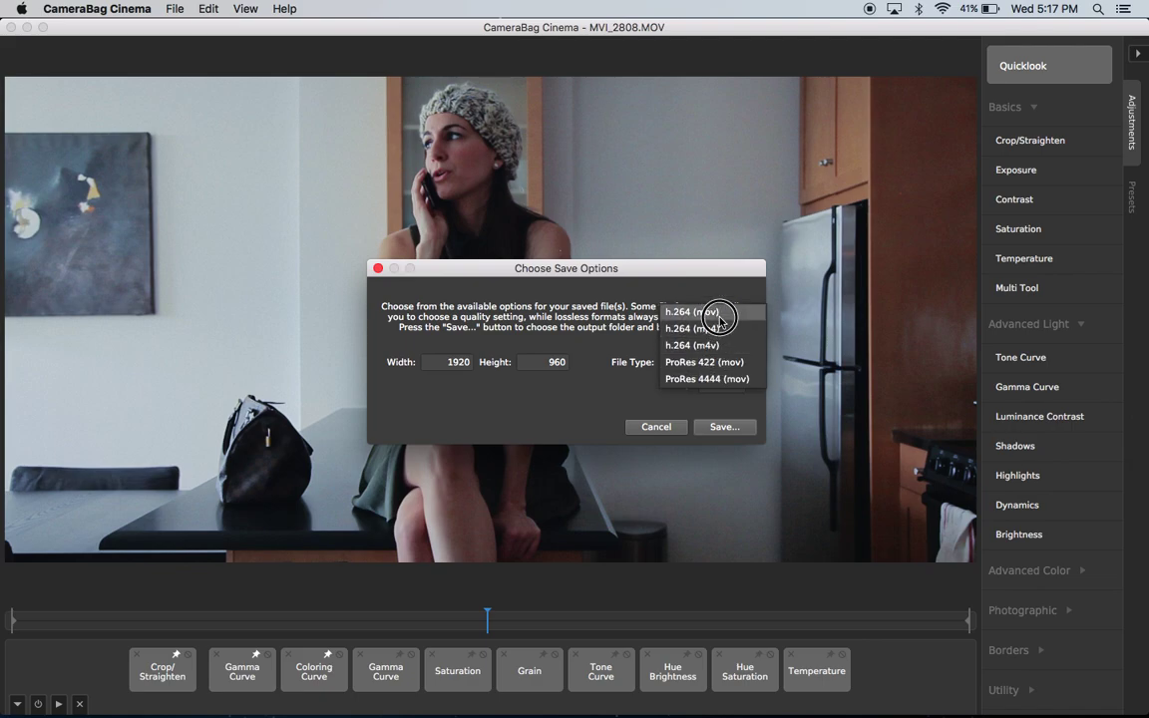
click(692, 311)
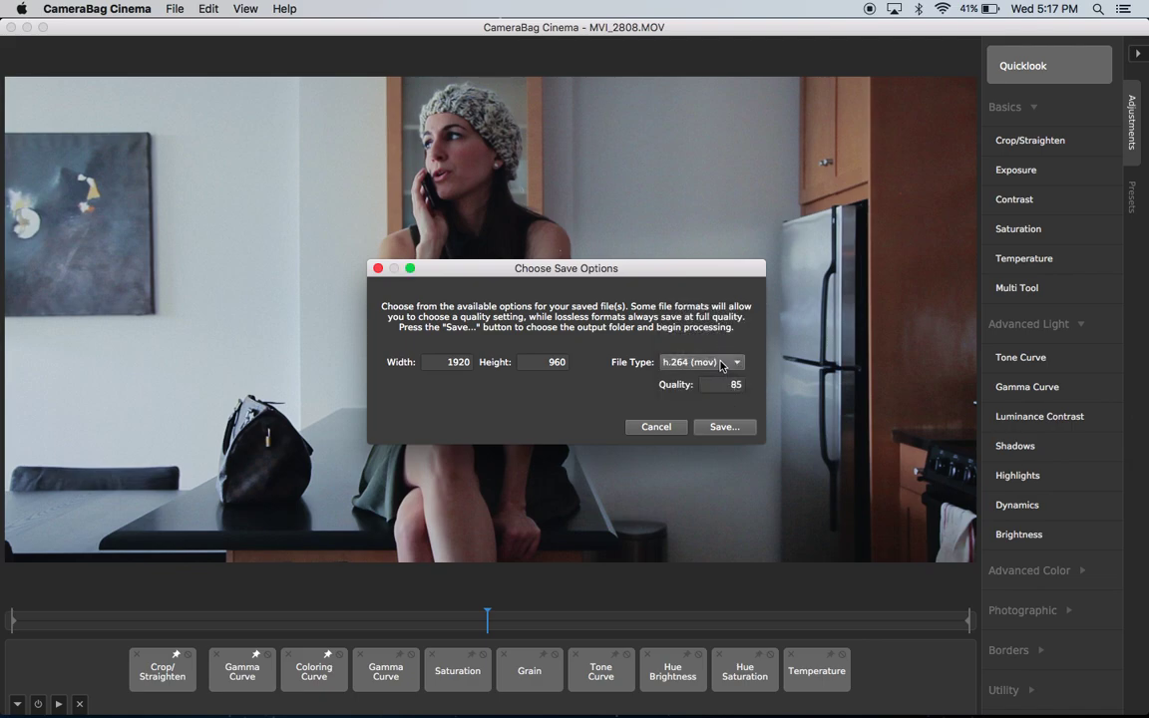
click(721, 365)
click(722, 411)
click(725, 427)
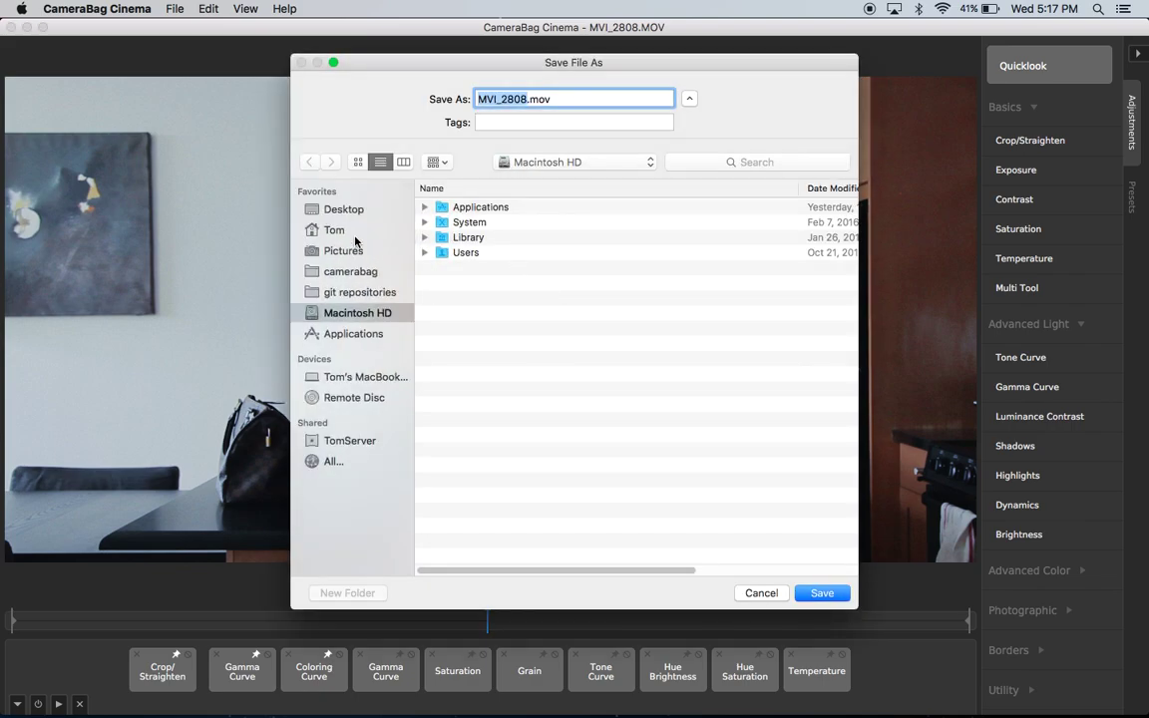
Save the export as 'test video' in the Sample Videos folder to start rendering.
click(536, 165)
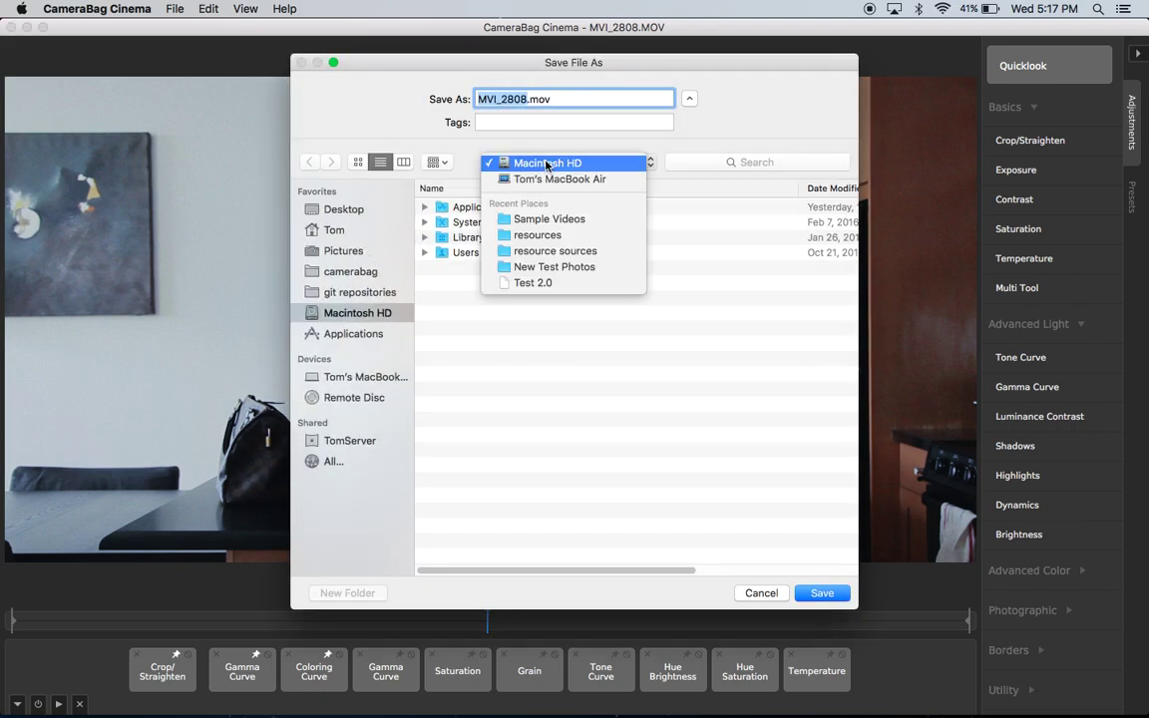
click(551, 219)
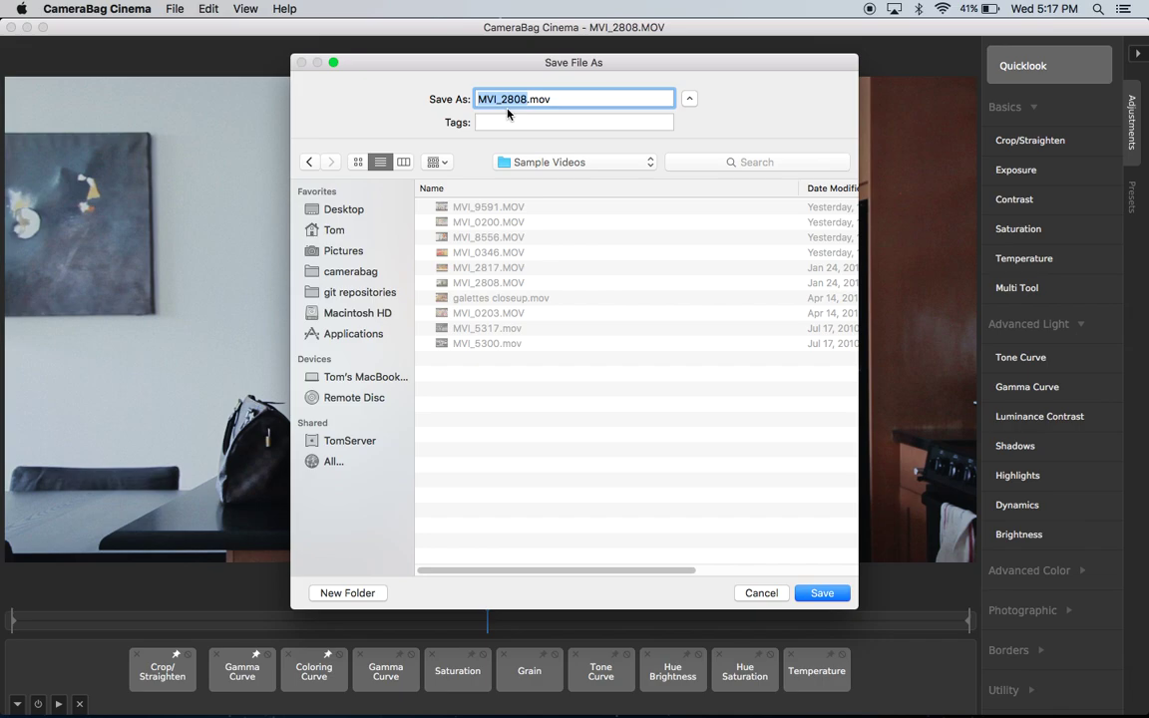
text(test vide)
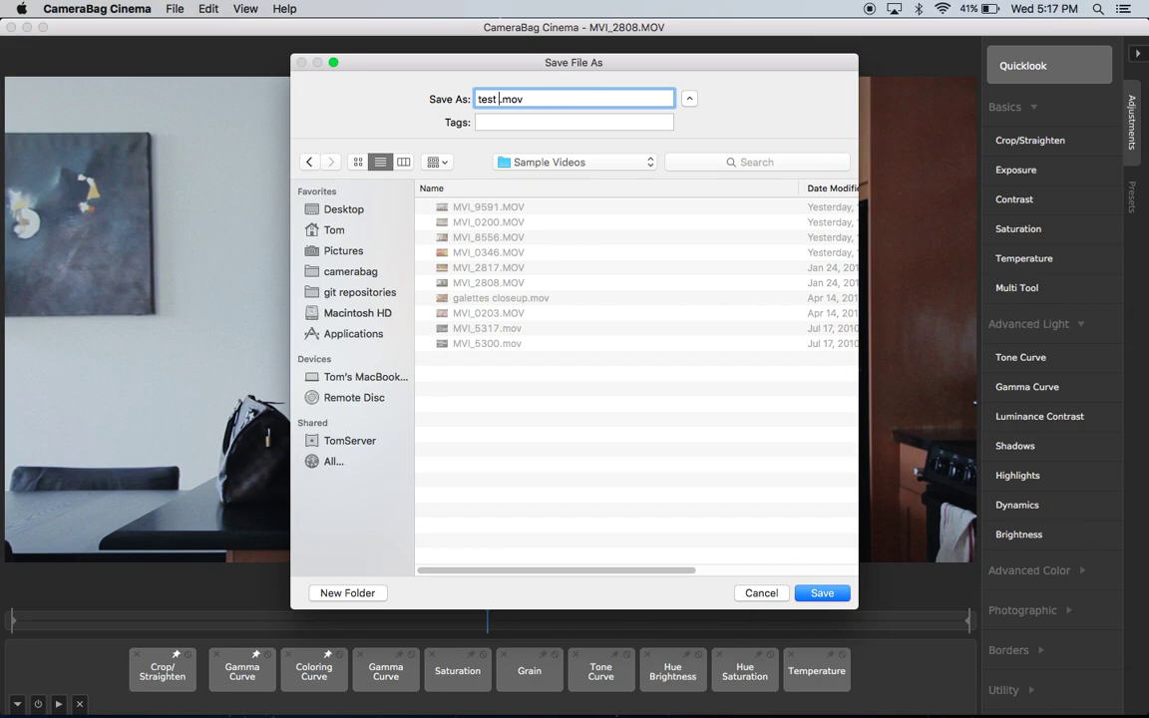
text(o)
key(Return)
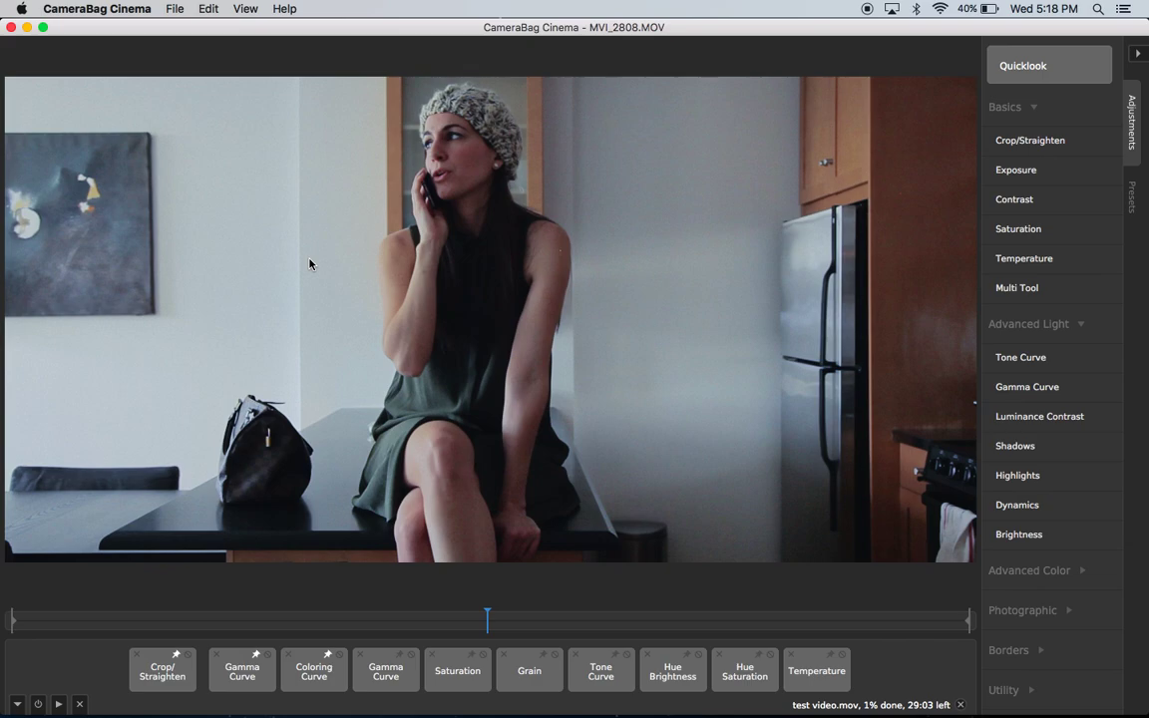
key(super+r)
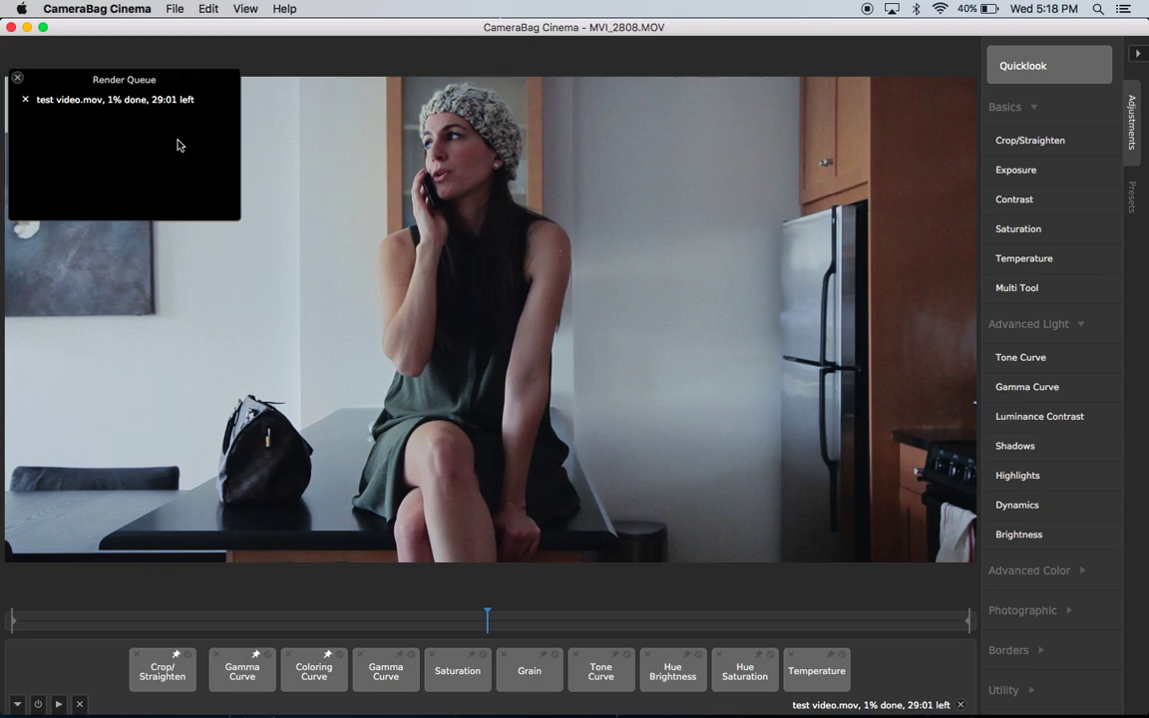
drag(238, 216, 198, 216)
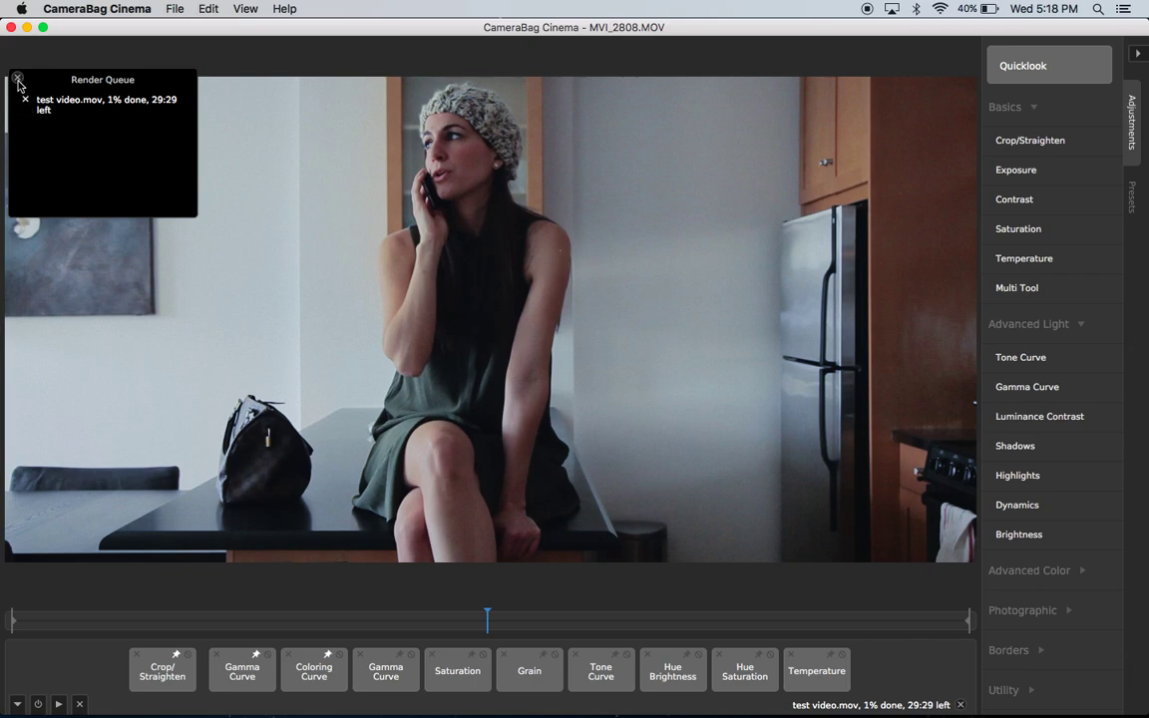
click(18, 79)
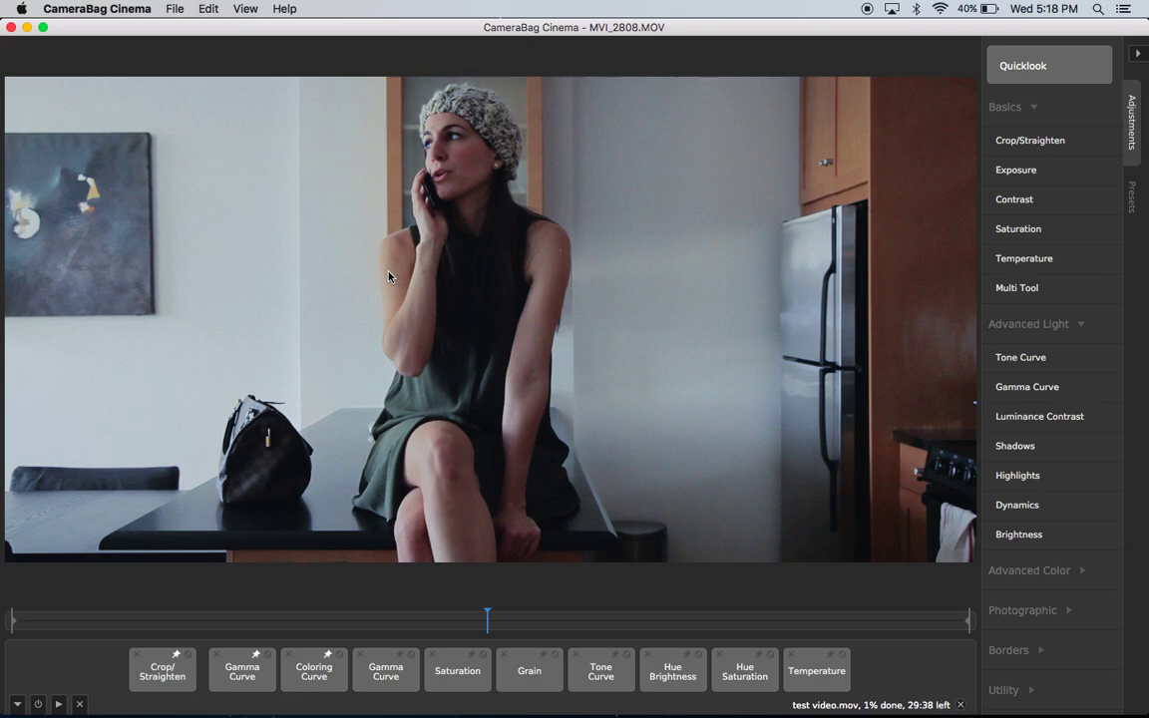